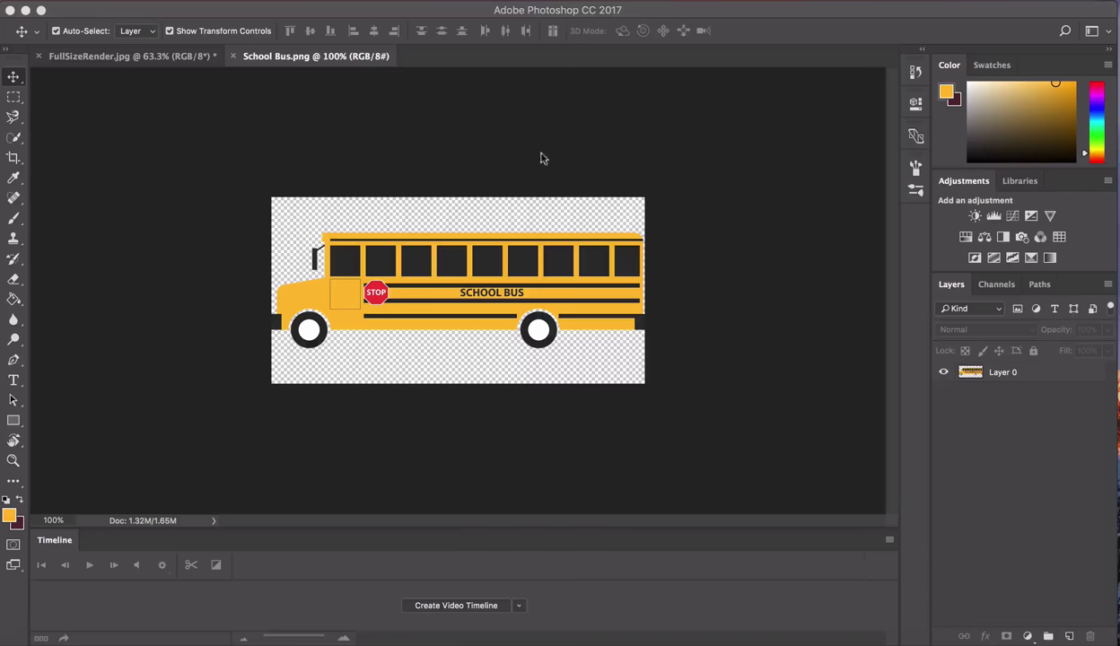
pyautogui.click(130, 57)
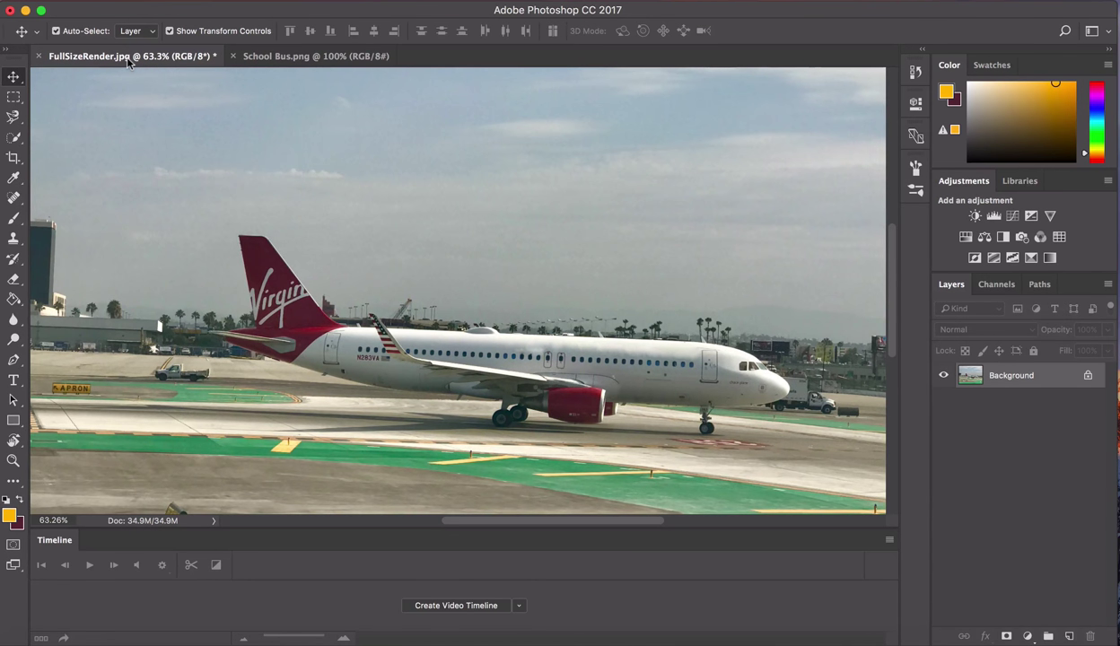
pyautogui.click(269, 58)
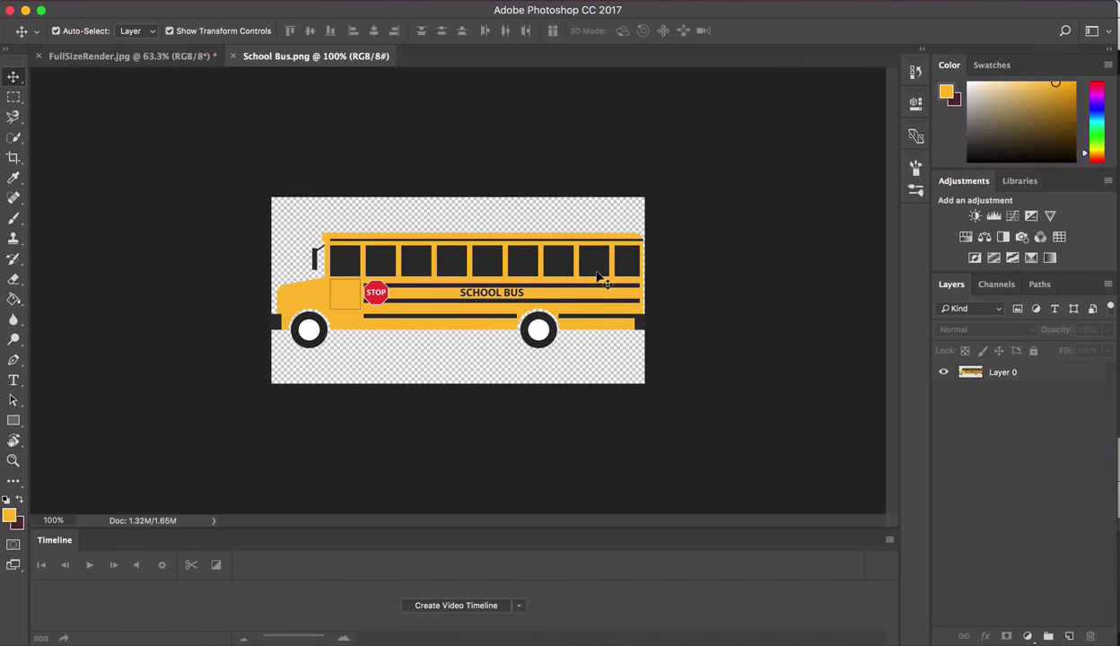
# Switch to the Magic Eraser Tool, duplicate the school bus layer and hide the original.
pyautogui.scroll(8, 432, 283)
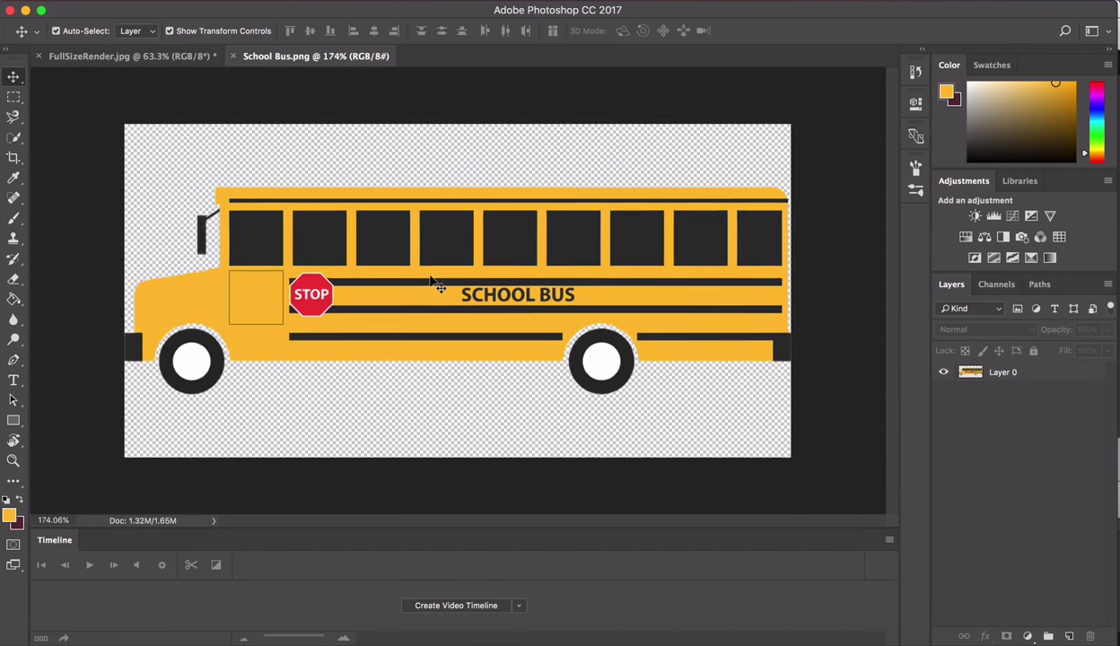
pyautogui.scroll(1, 437, 285)
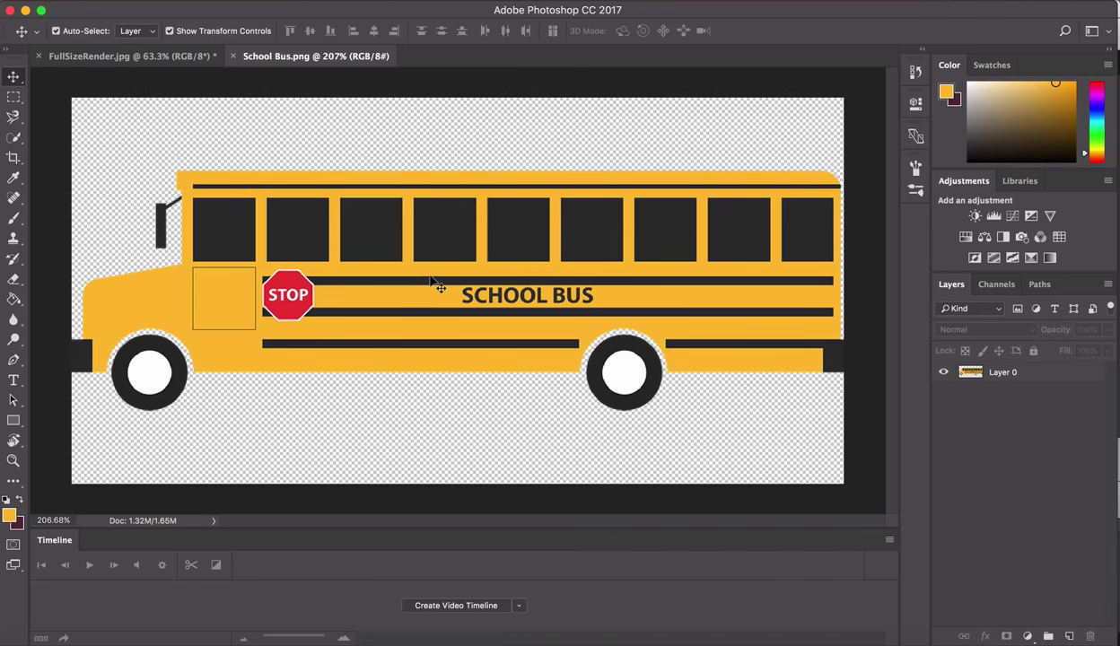
pyautogui.click(14, 279)
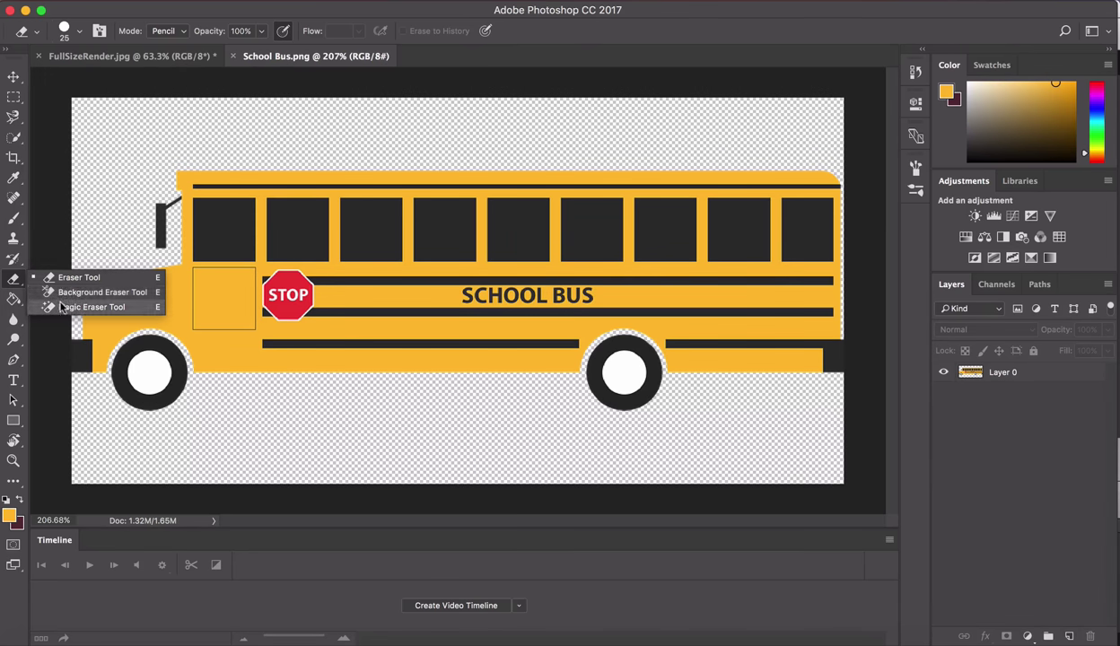
pyautogui.click(72, 307)
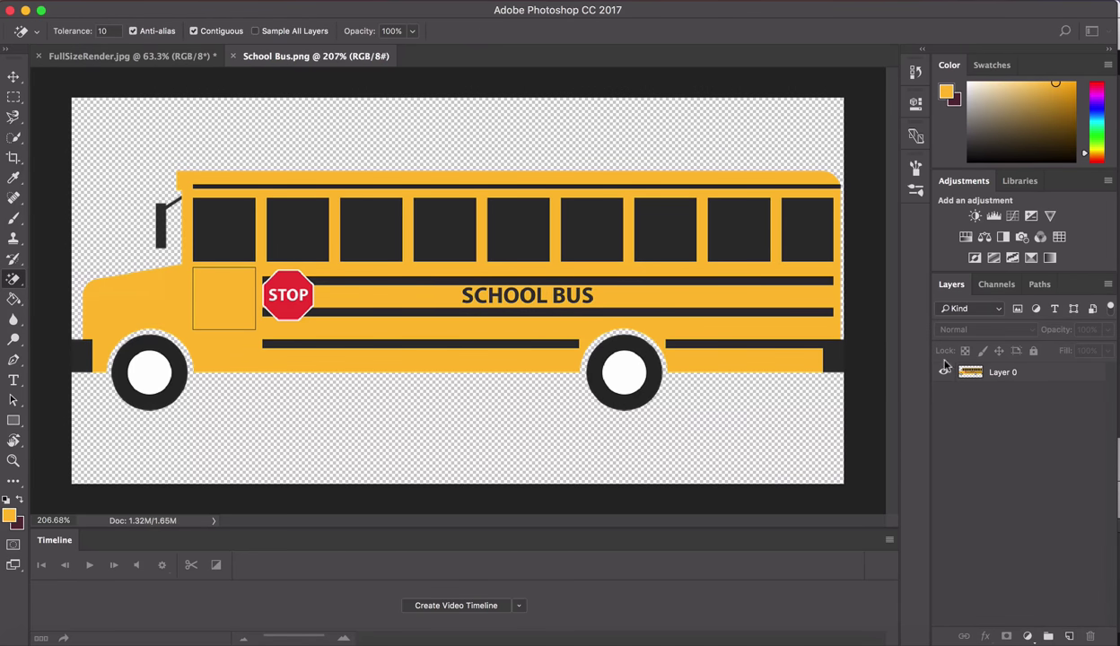
pyautogui.click(1015, 379)
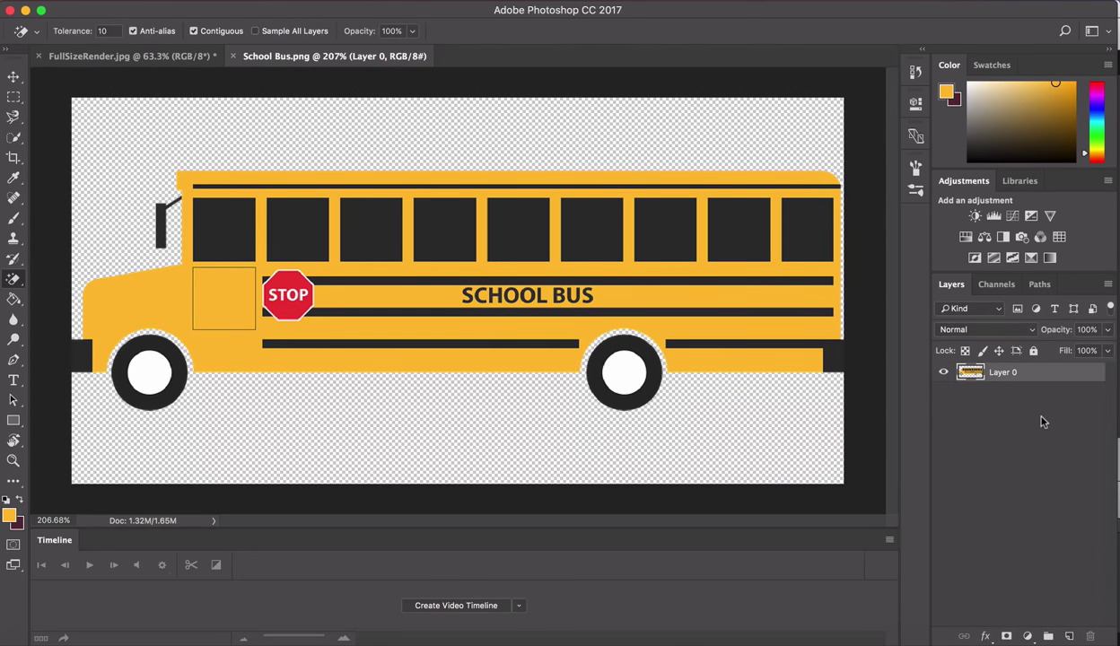
pyautogui.hotkey('ctrl', 'j')
pyautogui.click(943, 392)
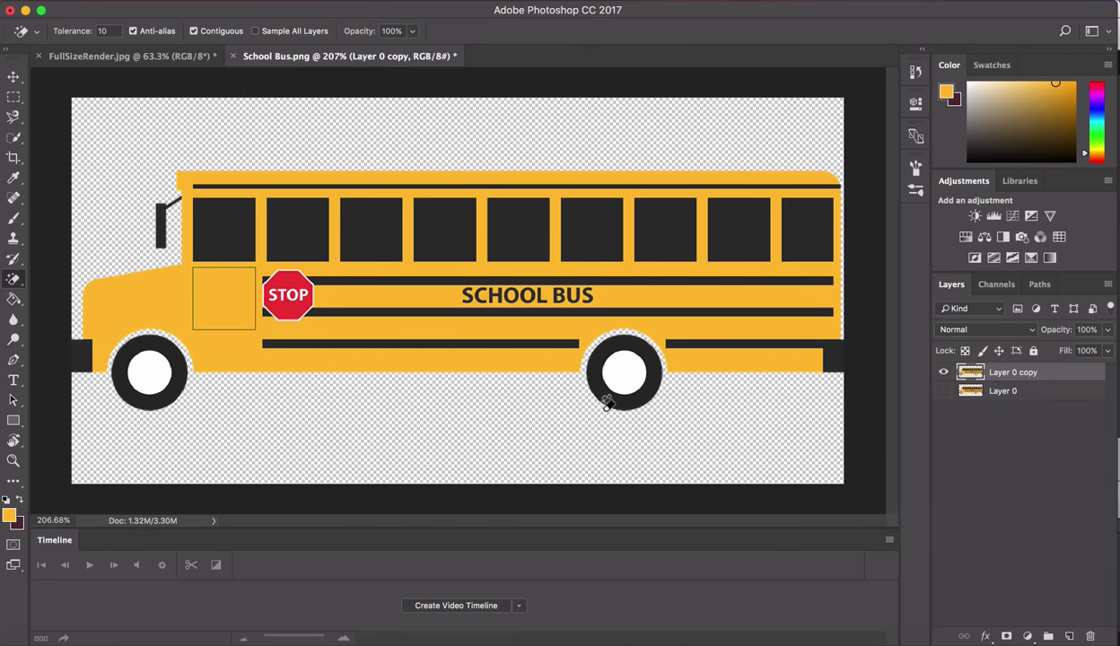
# Erase the front bumper, the side mirror and both wheels from the duplicate bus layer with the Magic Eraser.
pyautogui.click(85, 354)
pyautogui.press('Delete')
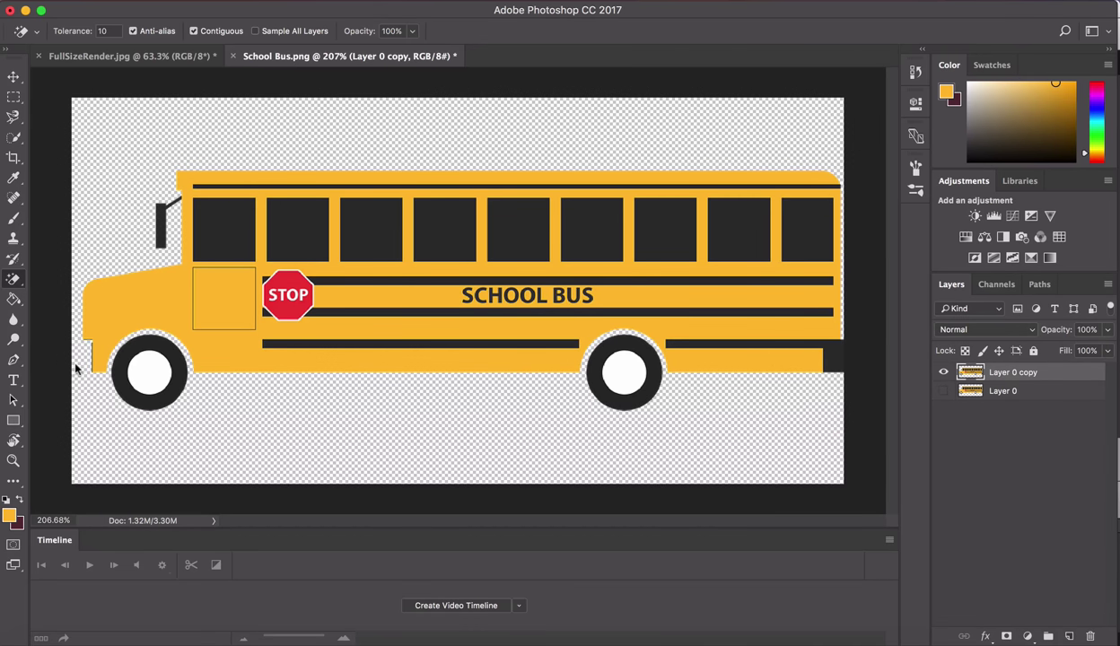
pyautogui.click(159, 221)
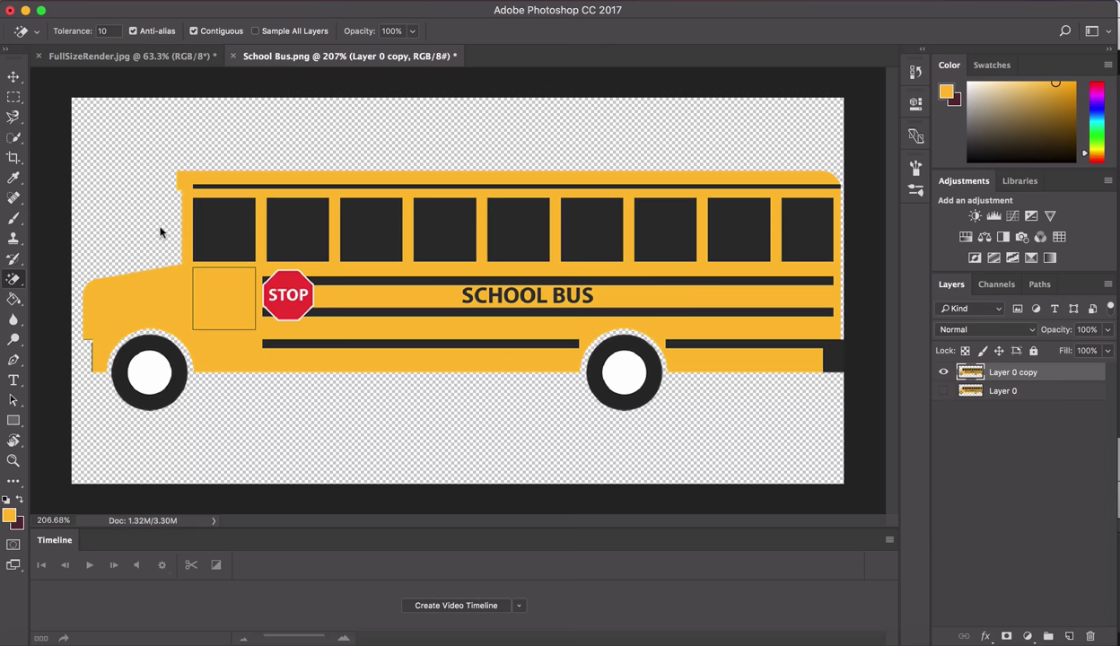
pyautogui.click(154, 363)
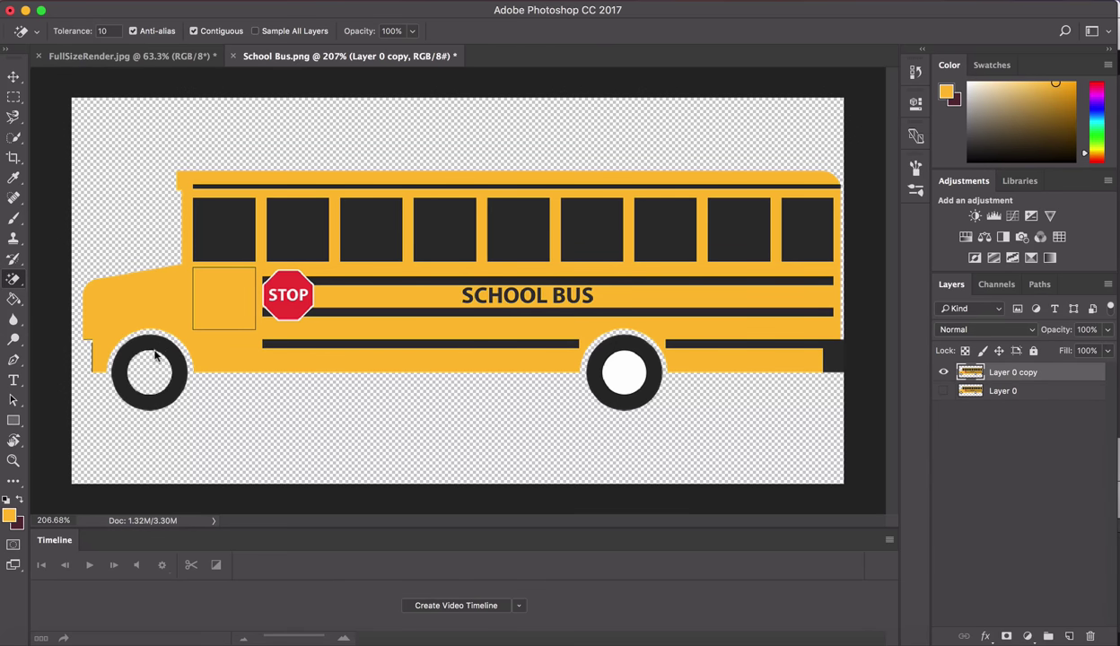
pyautogui.click(158, 343)
pyautogui.click(611, 364)
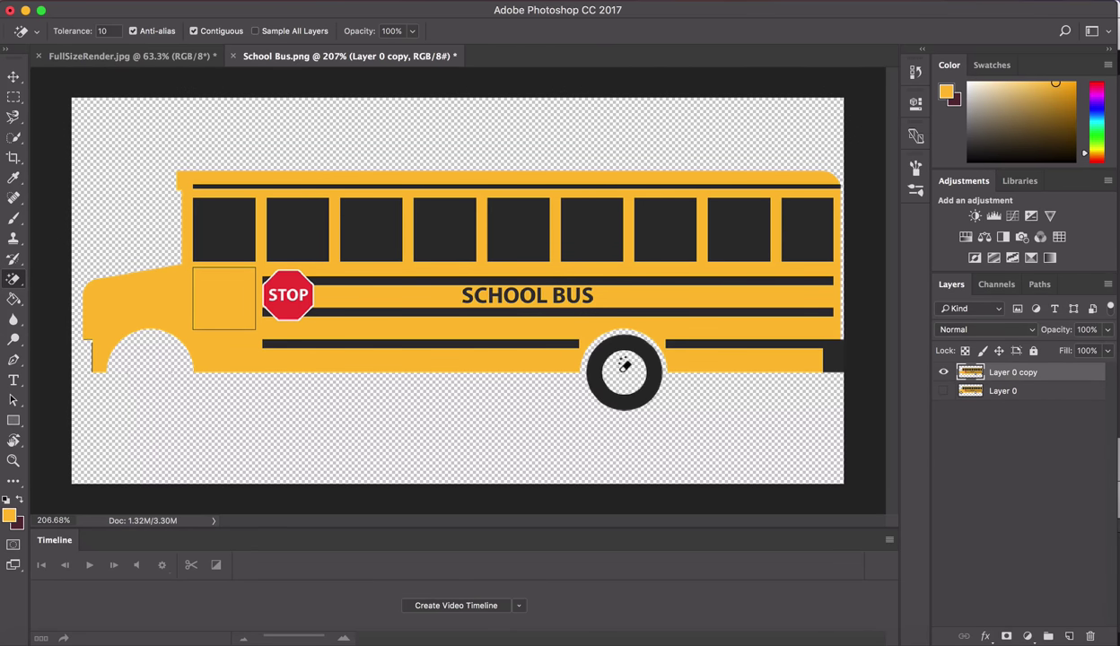
pyautogui.click(628, 339)
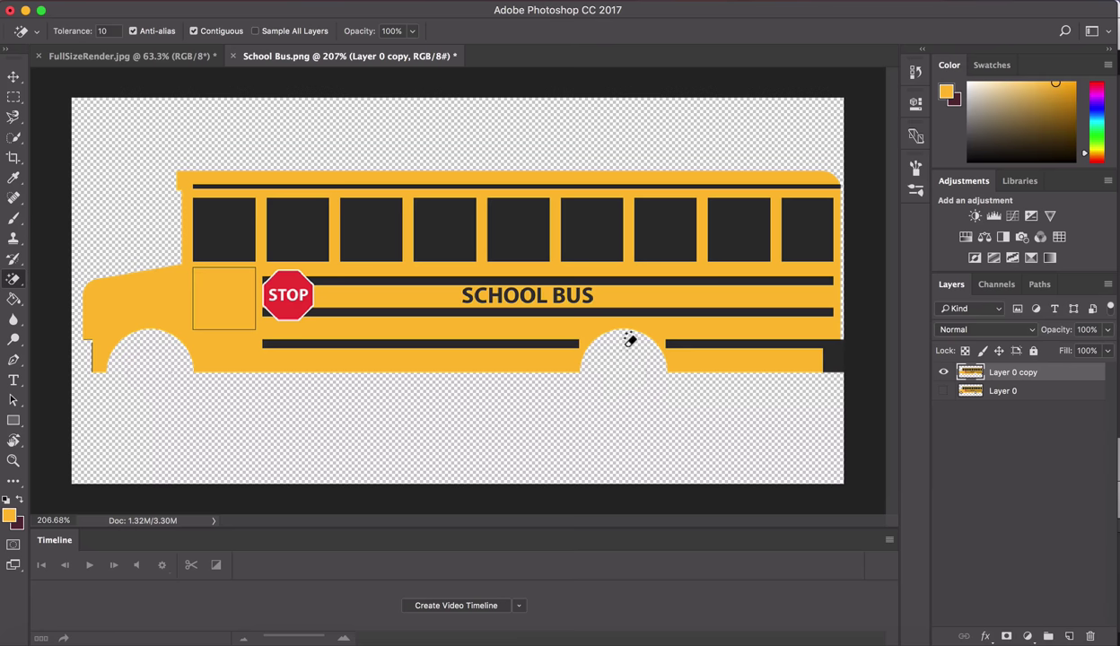
pyautogui.click(827, 355)
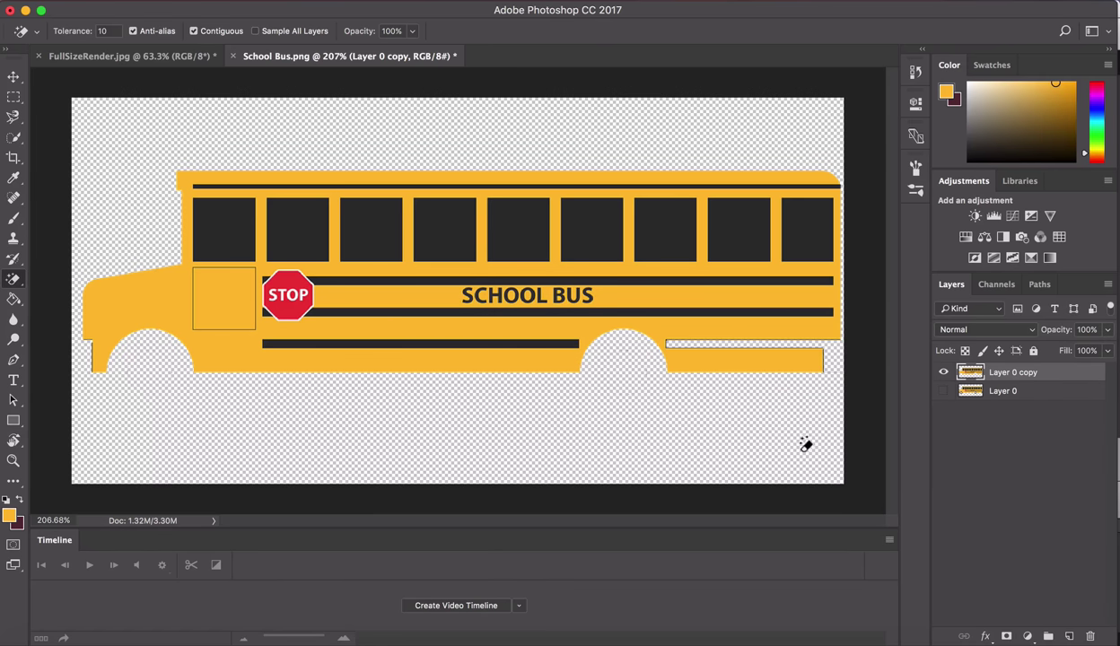
pyautogui.press('super+z')
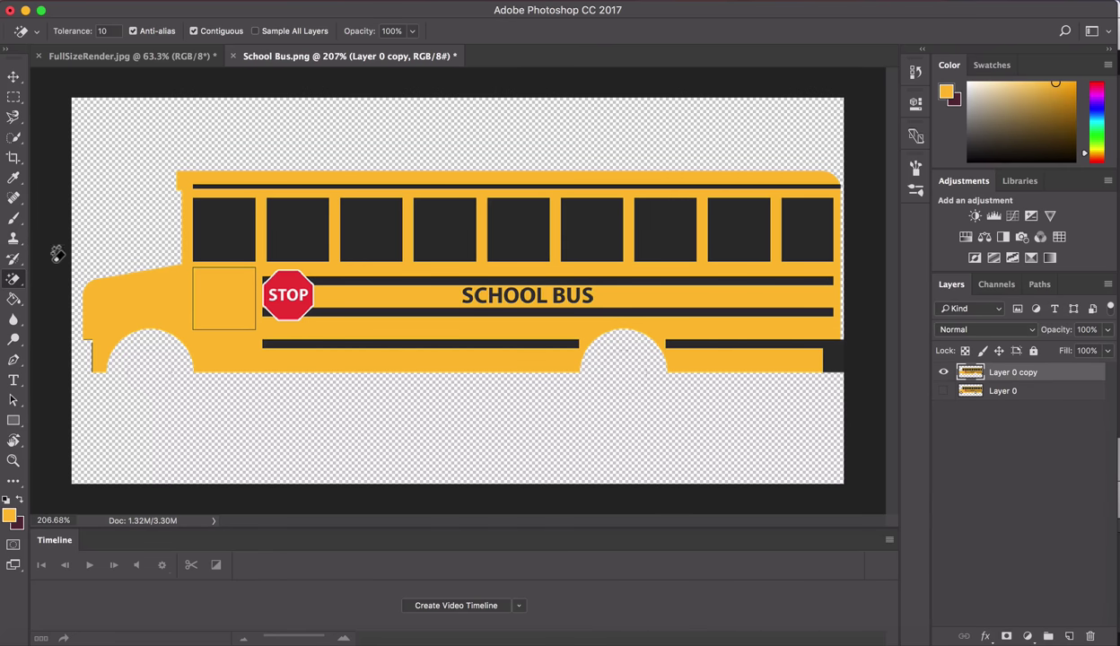
pyautogui.press('b')
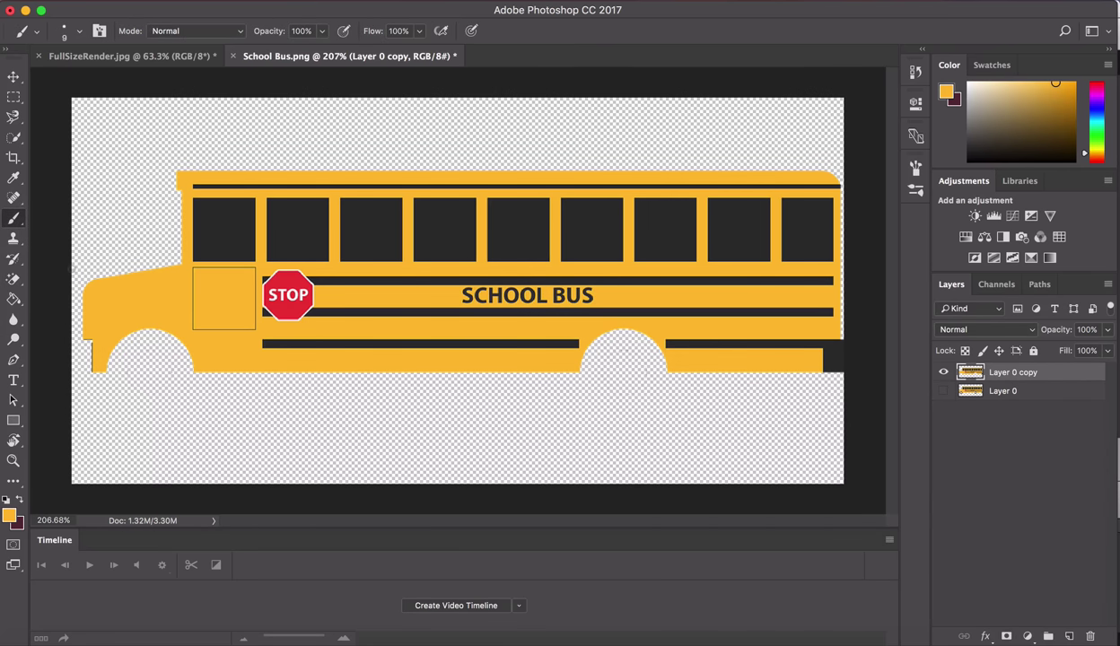
# Marquee-select the bus's hood area from roof to lower edge and paint the selection solid with yellow #febe2e using a 90 px brush.
pyautogui.click(14, 96)
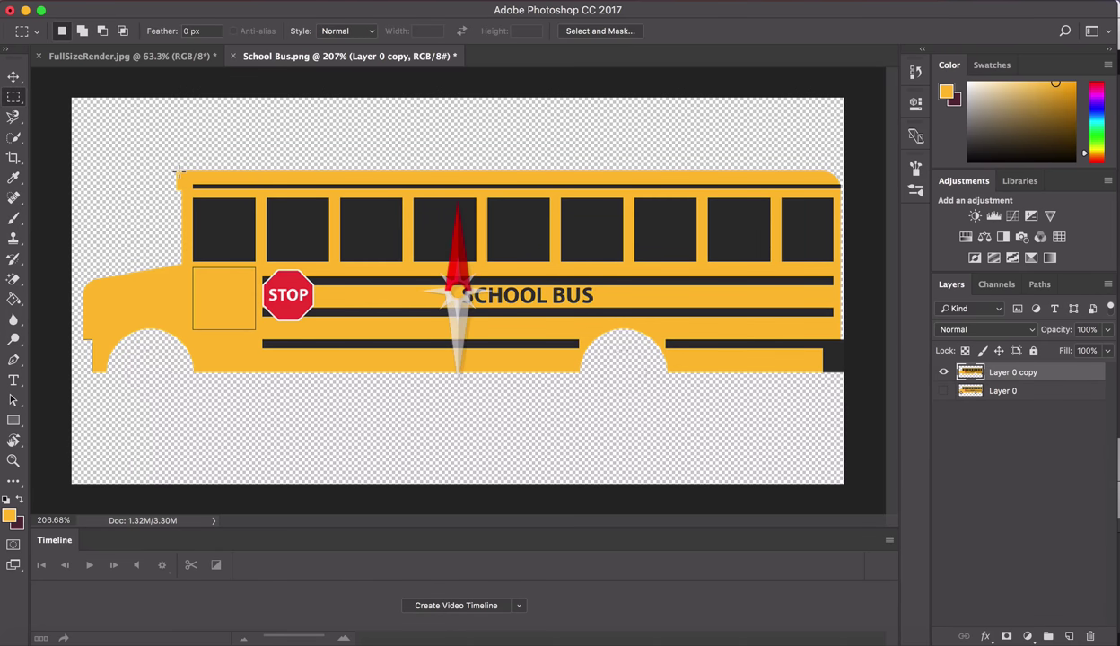
pyautogui.scroll(1, 460, 269)
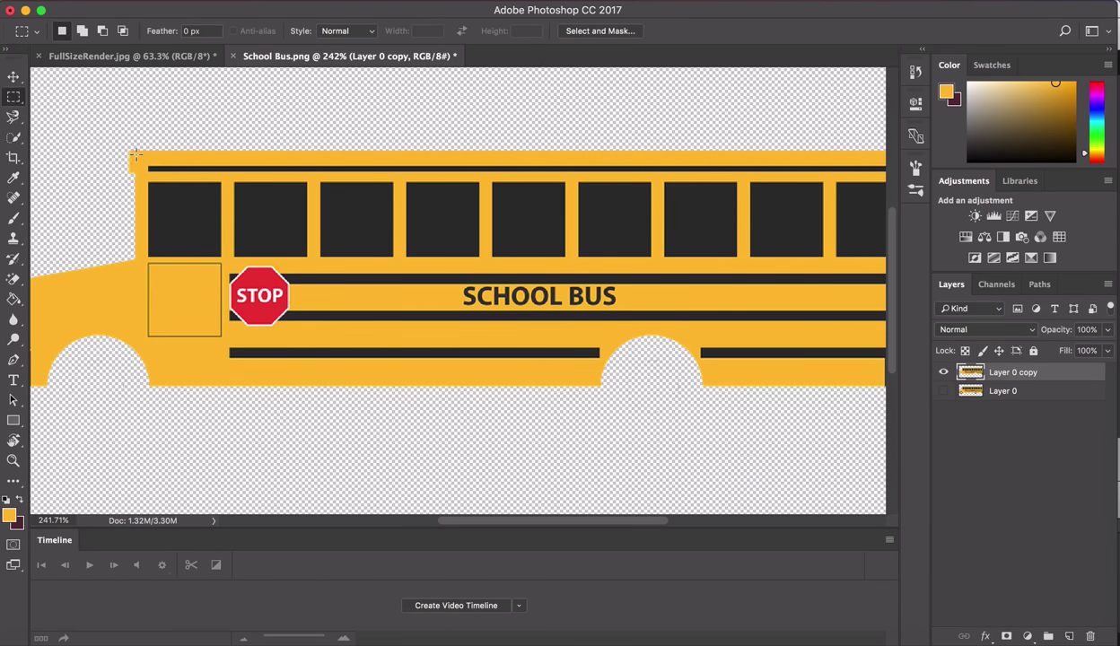
pyautogui.moveTo(140, 150); pyautogui.dragTo(68, 387)
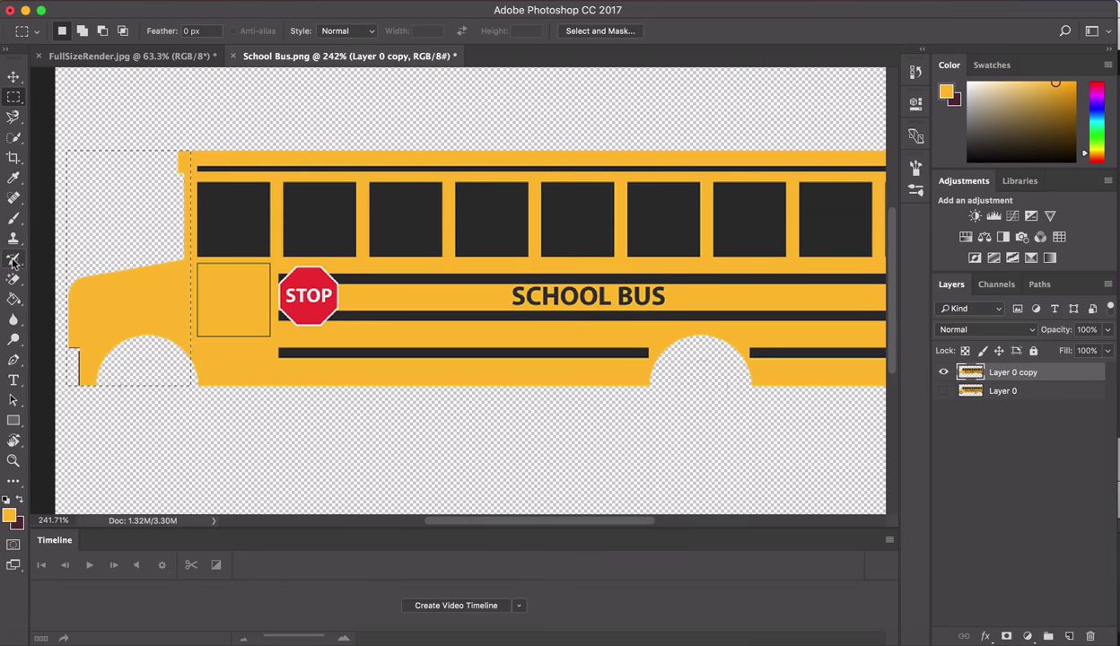
pyautogui.press('b')
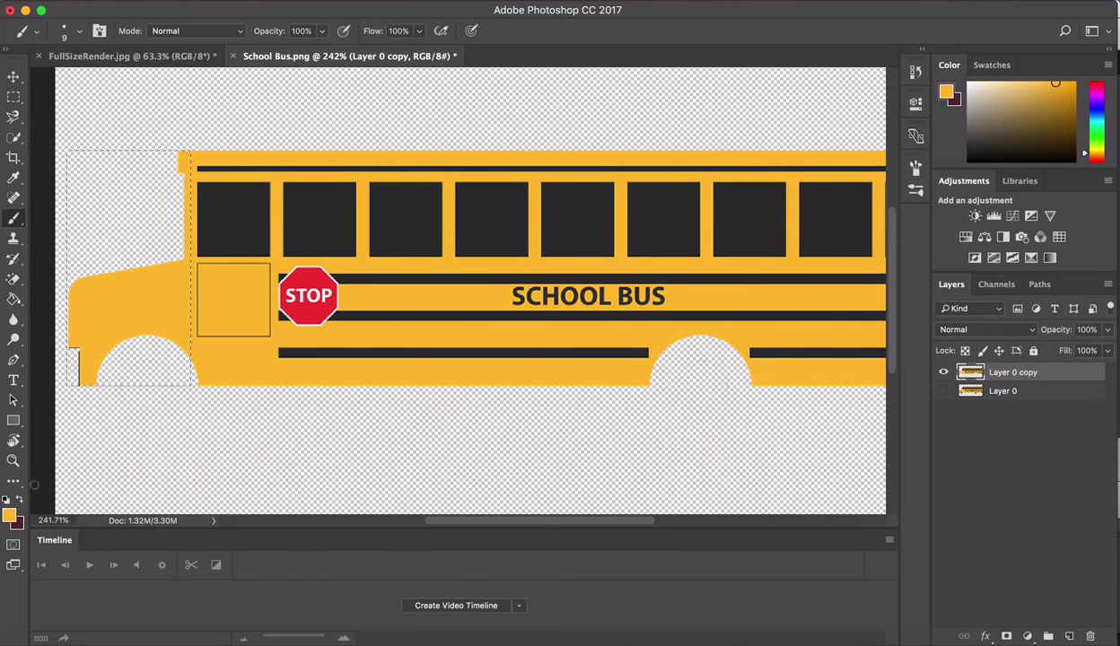
pyautogui.click(8, 516)
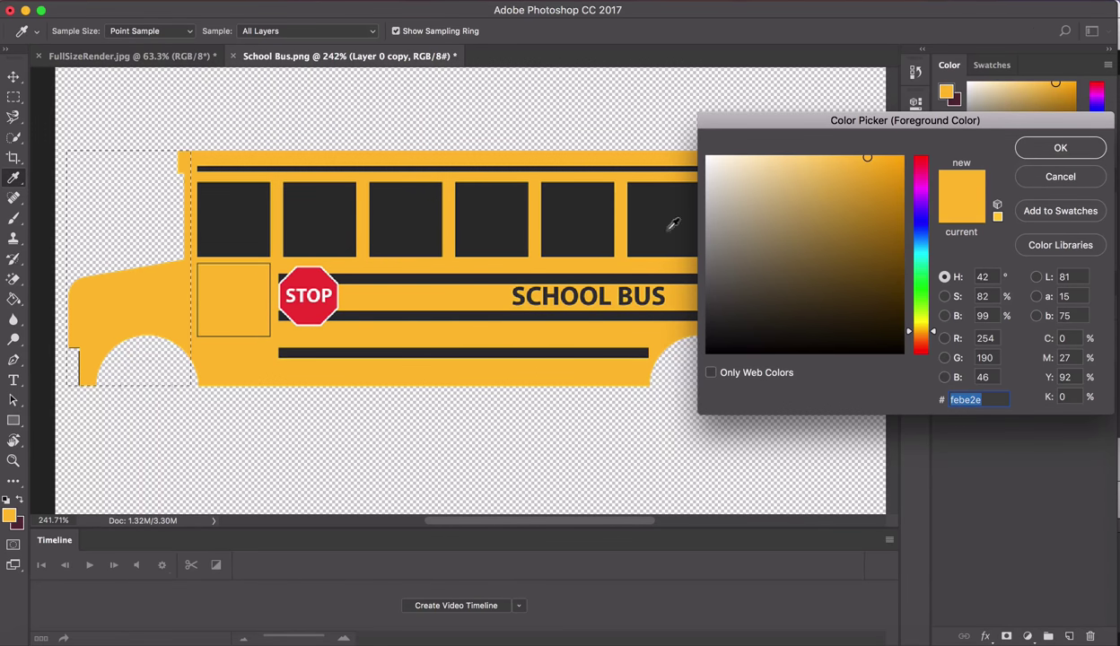
pyautogui.click(1060, 149)
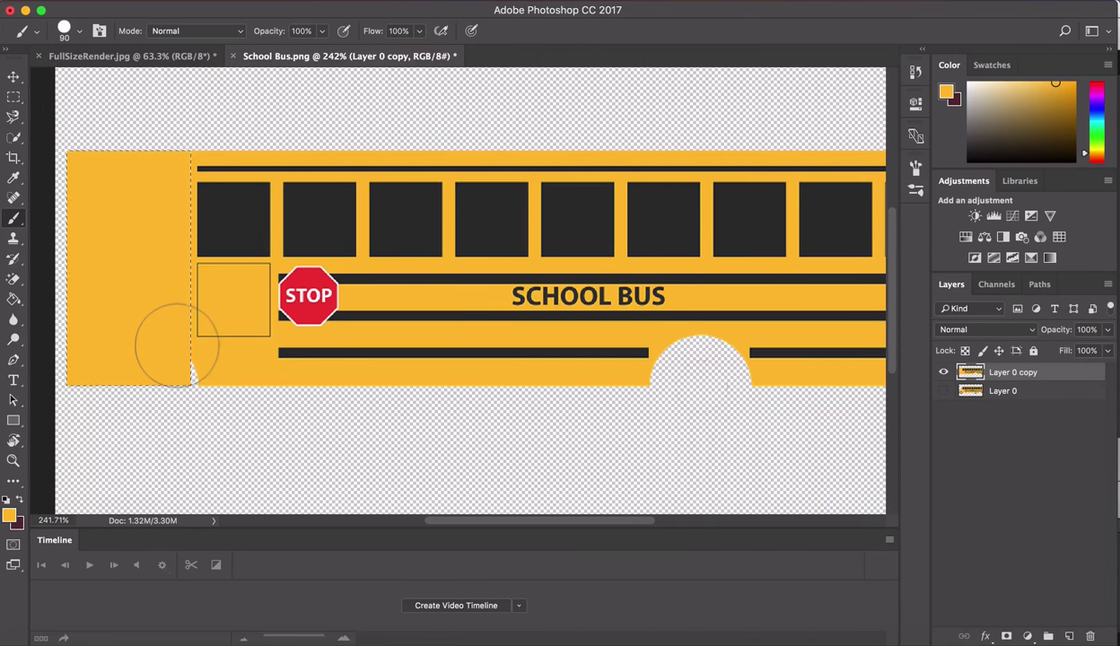
# Deselect the hood area and paint over the leftover front wheel-arch gap in yellow with a 35 px brush.
pyautogui.press('[')
pyautogui.press('[')
pyautogui.press('[')
pyautogui.press('[')
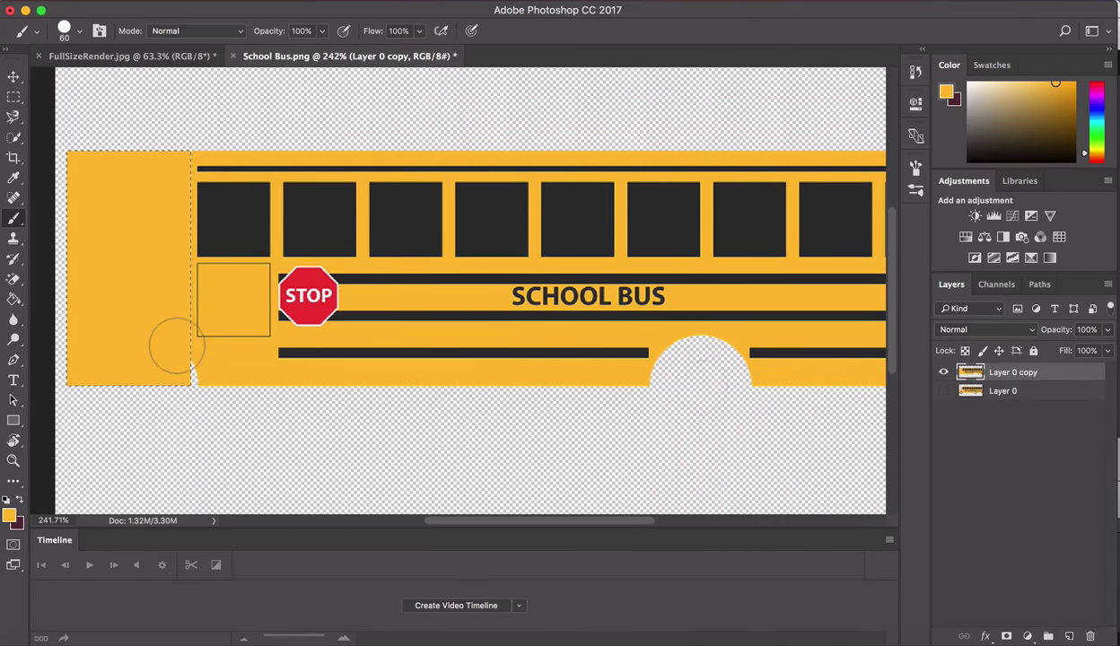
pyautogui.press('super+d')
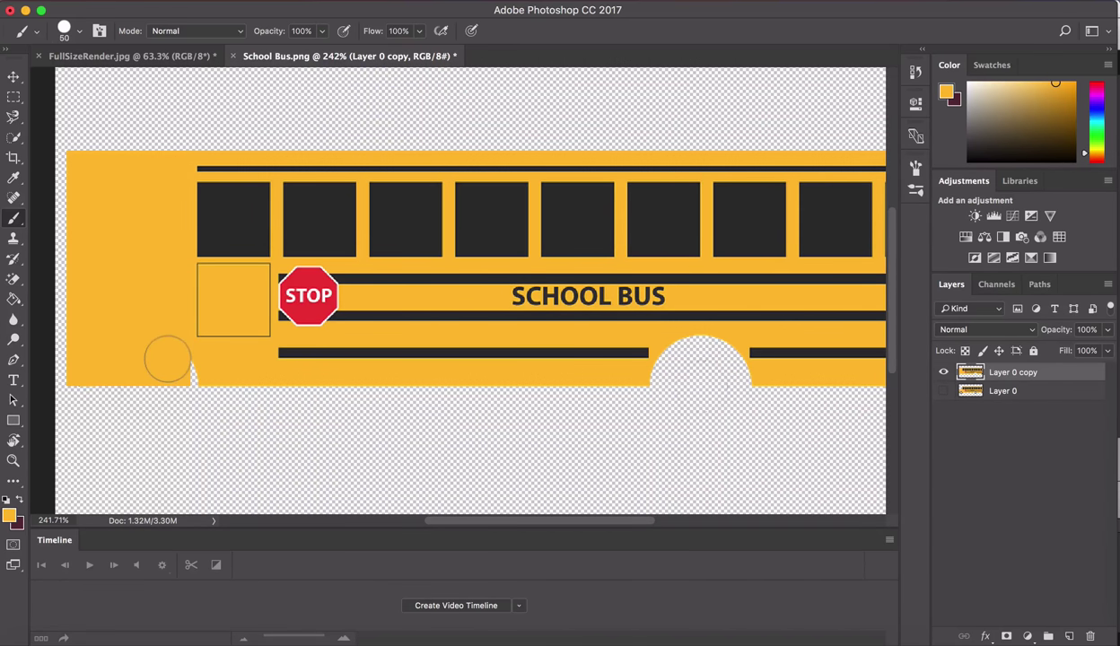
pyautogui.press('[')
pyautogui.press('[')
pyautogui.press('[')
pyautogui.moveTo(180, 358); pyautogui.dragTo(189, 368)
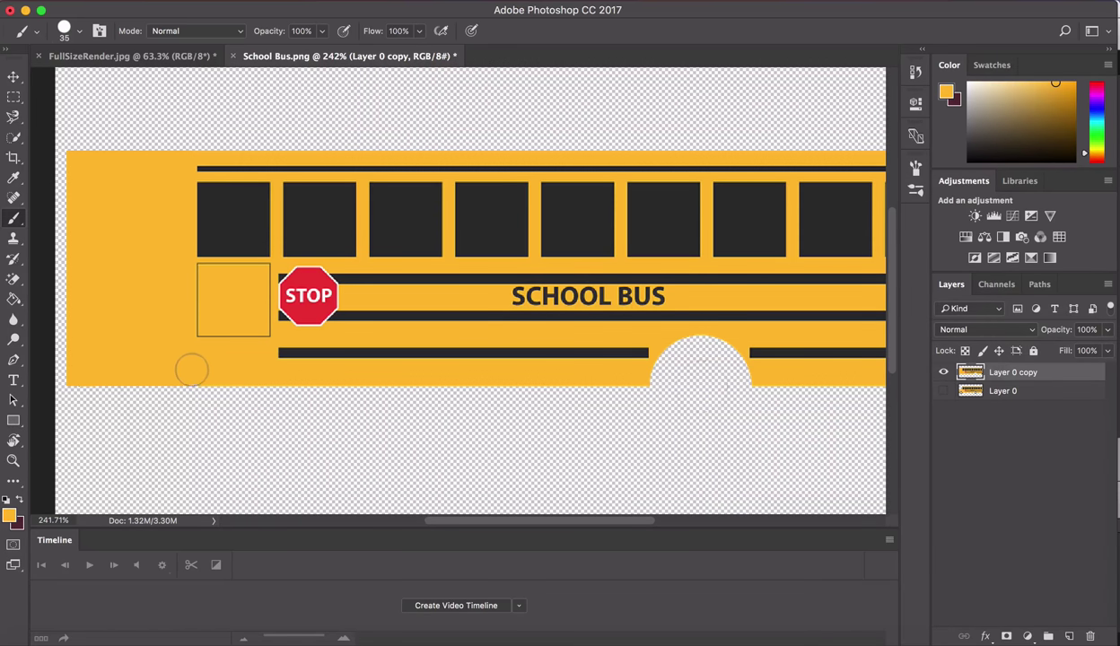
# Copy a plain yellow patch from the bus front over the windows, stretching it to 887.91% width and 112.16% height, and deselect it.
pyautogui.click(13, 96)
pyautogui.moveTo(92, 194); pyautogui.dragTo(177, 263)
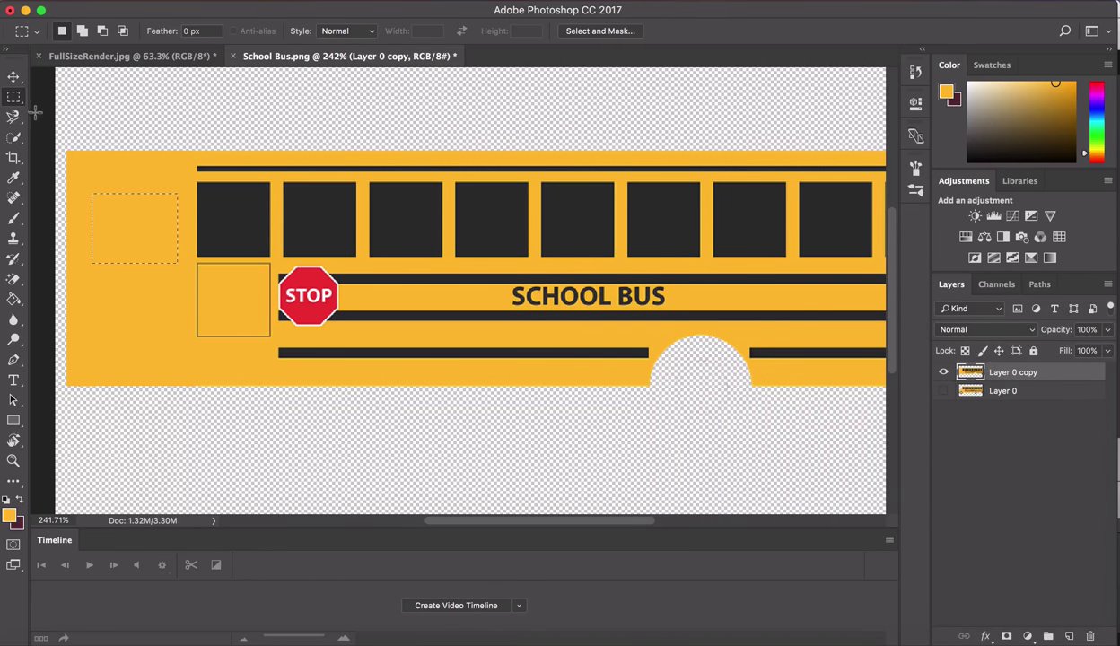
pyautogui.click(13, 76)
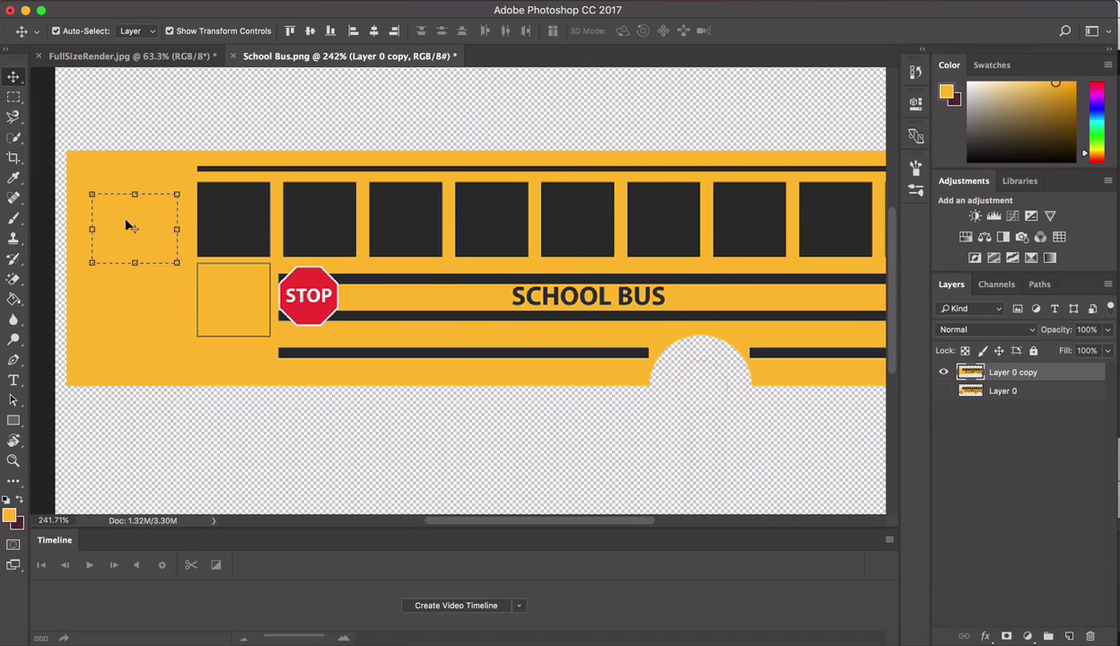
pyautogui.moveTo(150, 210); pyautogui.dragTo(231, 181)
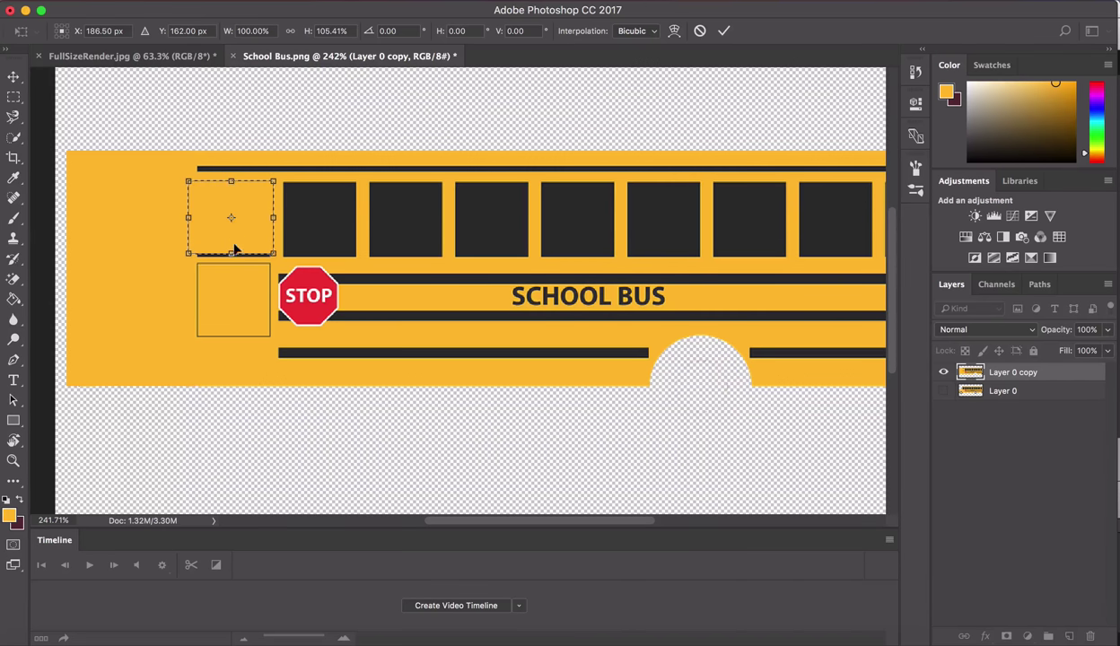
pyautogui.moveTo(231, 253); pyautogui.dragTo(230, 257)
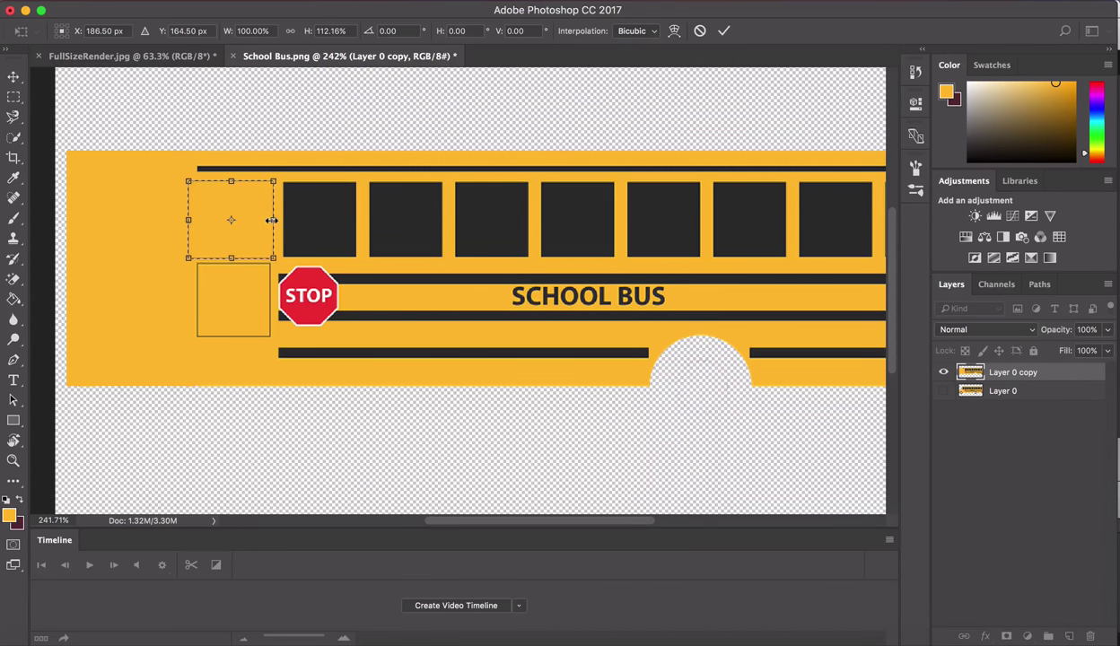
pyautogui.moveTo(273, 220); pyautogui.dragTo(833, 227)
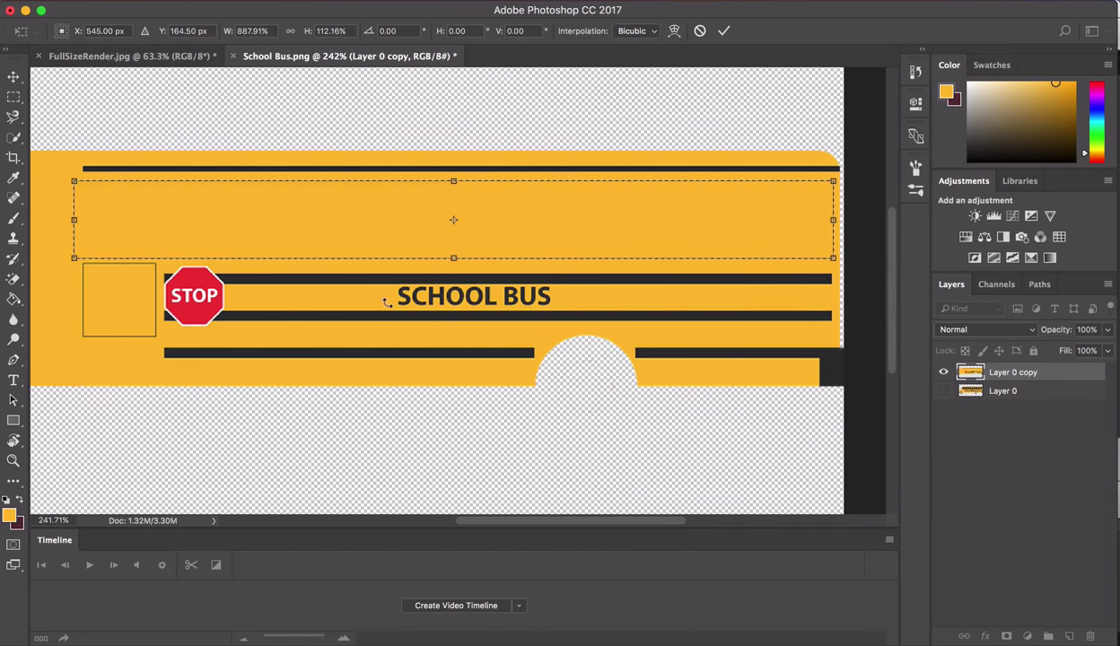
pyautogui.click(723, 31)
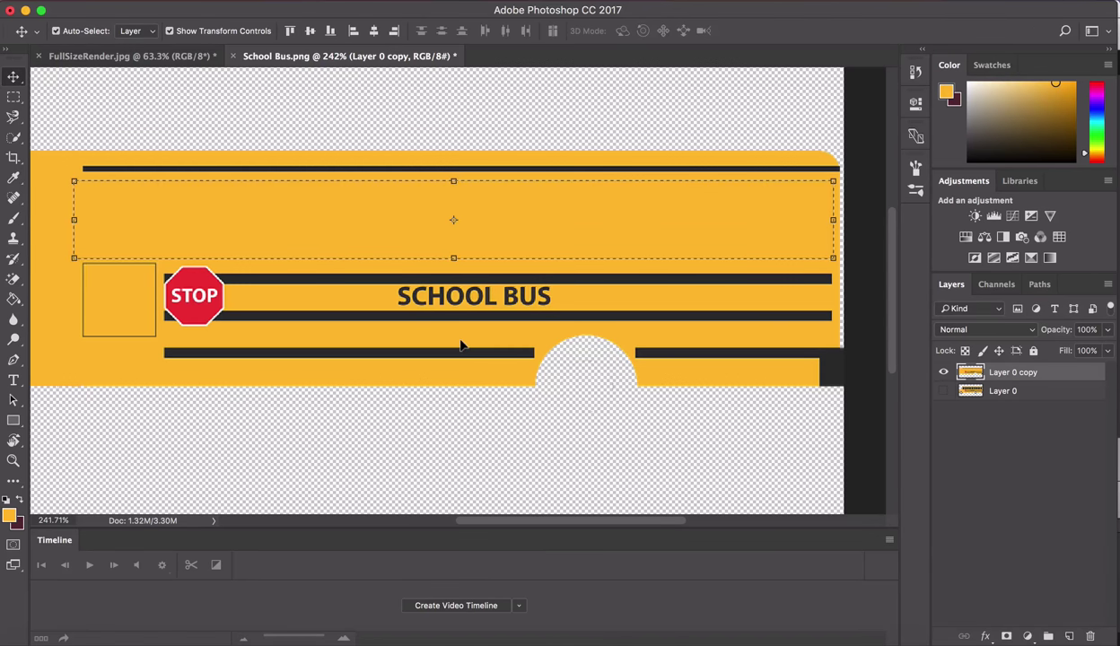
pyautogui.press('super+d')
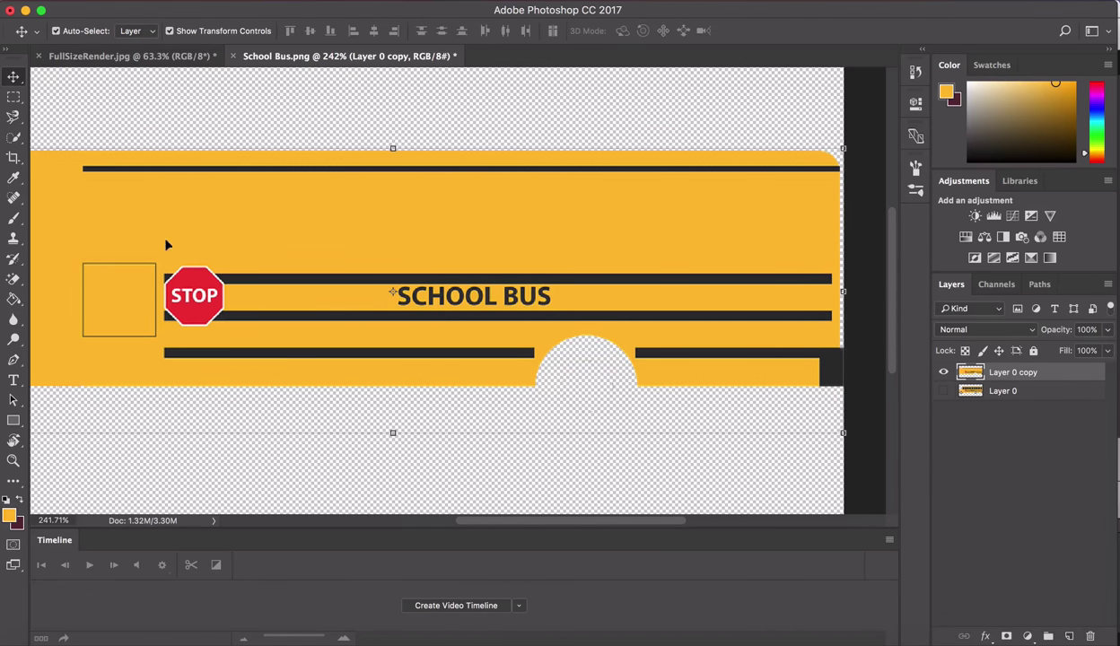
# Paint over the square door outline beside the STOP sign with the yellow 35 px brush.
pyautogui.scroll(-2, 501, 386)
pyautogui.hscroll(-5, 500, 386)
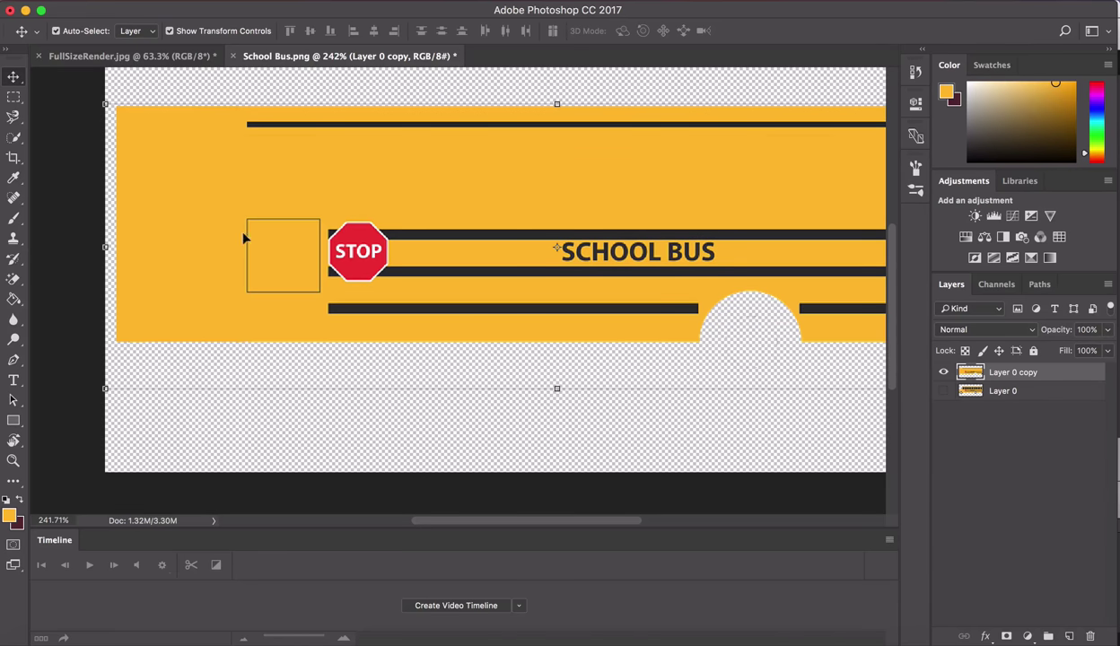
pyautogui.press('b')
pyautogui.moveTo(245, 220)
pyautogui.mouseDown()
pyautogui.moveTo(310, 213)
pyautogui.moveTo(252, 254)
pyautogui.moveTo(259, 289)
pyautogui.moveTo(311, 287)
pyautogui.moveTo(302, 225)
pyautogui.mouseUp()
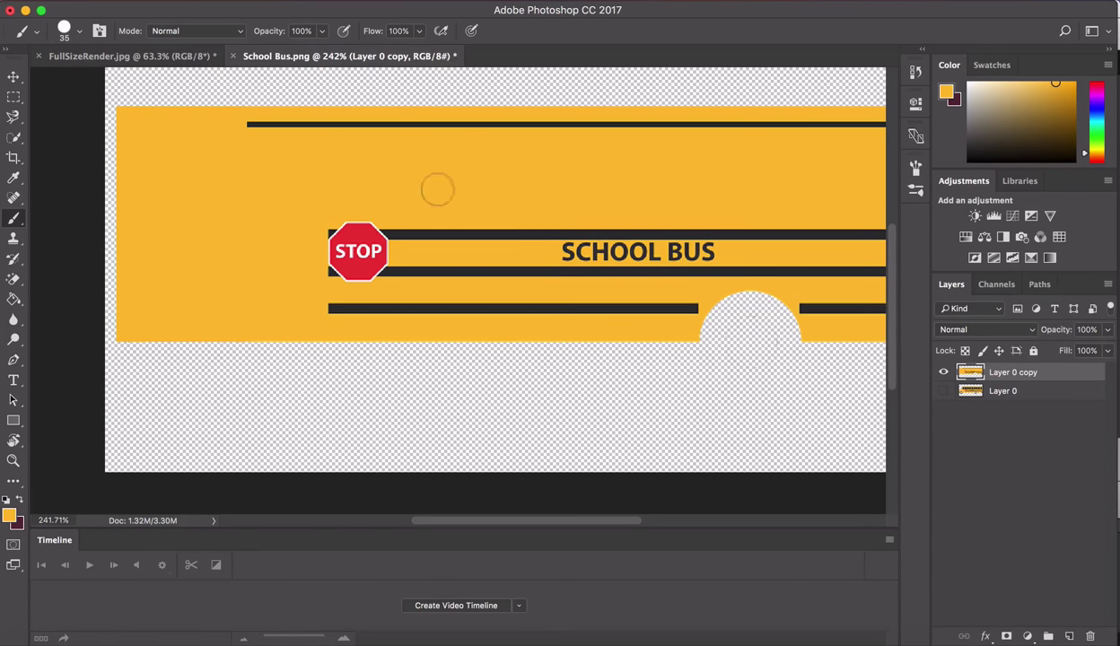
# Paint over the SCHOOL BUS lettering between the black stripes in yellow with a 20 px brush.
pyautogui.press('[')
pyautogui.moveTo(554, 241); pyautogui.dragTo(566, 256)
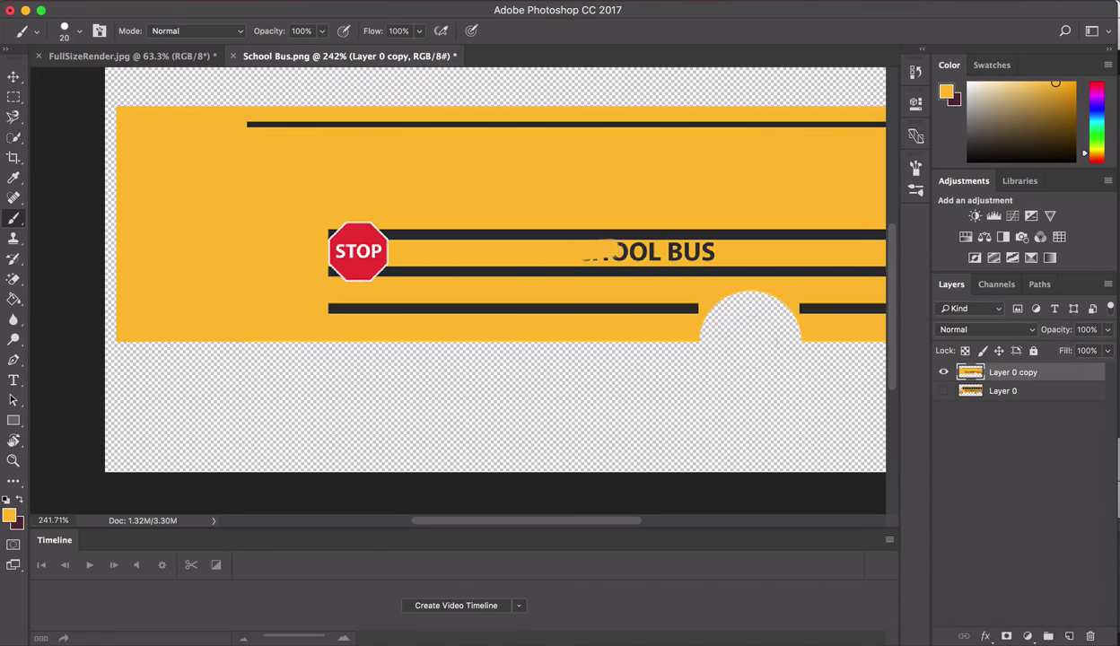
pyautogui.hotkey('ctrl', 'z')
pyautogui.moveTo(609, 244); pyautogui.dragTo(583, 246)
pyautogui.moveTo(621, 247); pyautogui.dragTo(677, 252)
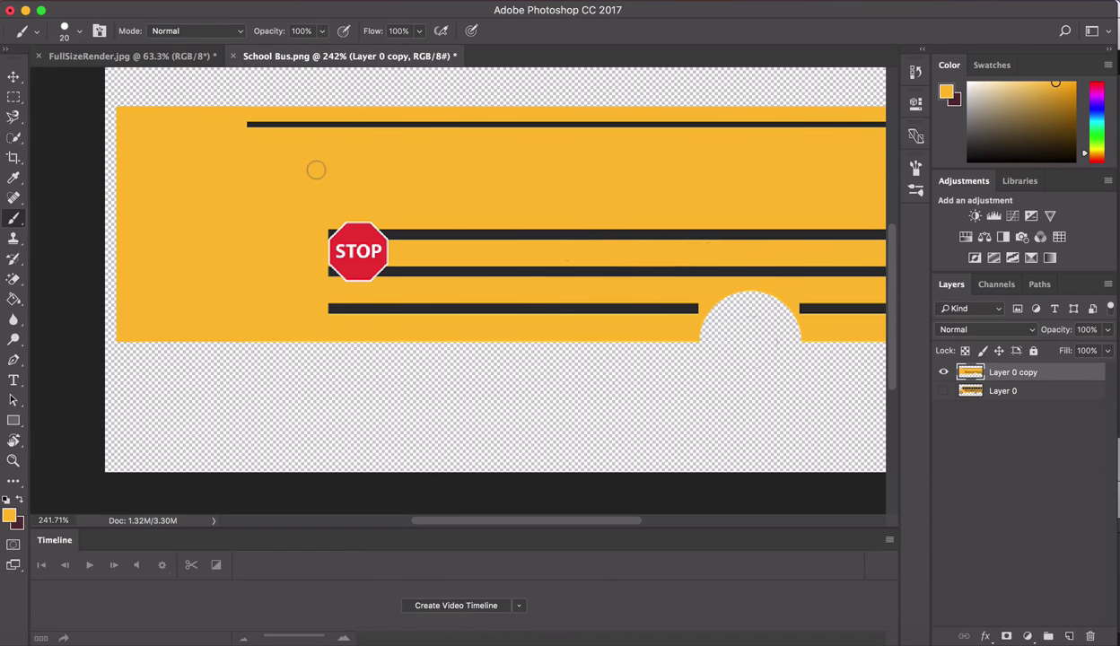
# Erase the stray specks in the rear wheel gap and below the bus body with a 25 px Eraser in Pencil mode.
pyautogui.hscroll(5, 315, 170)
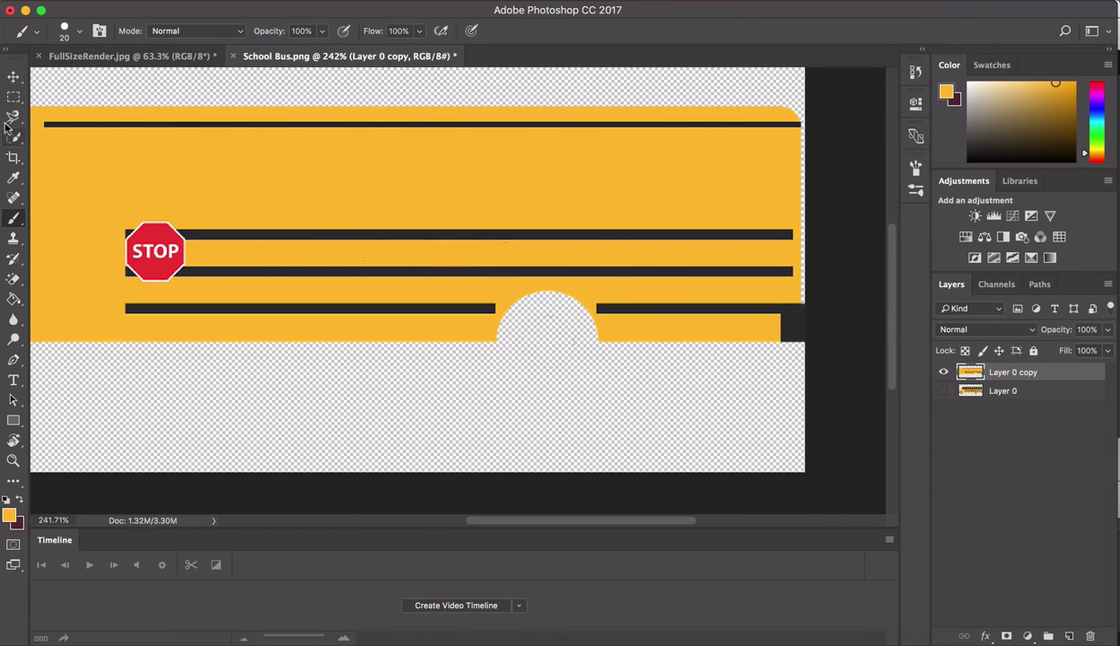
pyautogui.click(14, 97)
pyautogui.scroll(5, 464, 309)
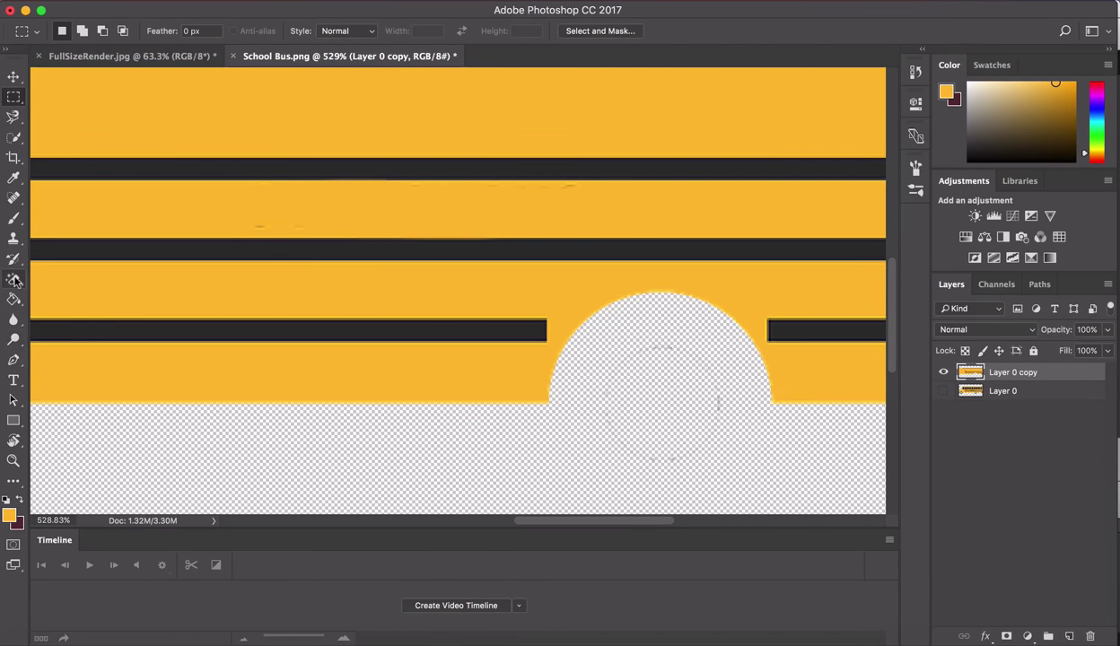
pyautogui.moveTo(14, 279); pyautogui.dragTo(62, 283)
pyautogui.click(61, 284)
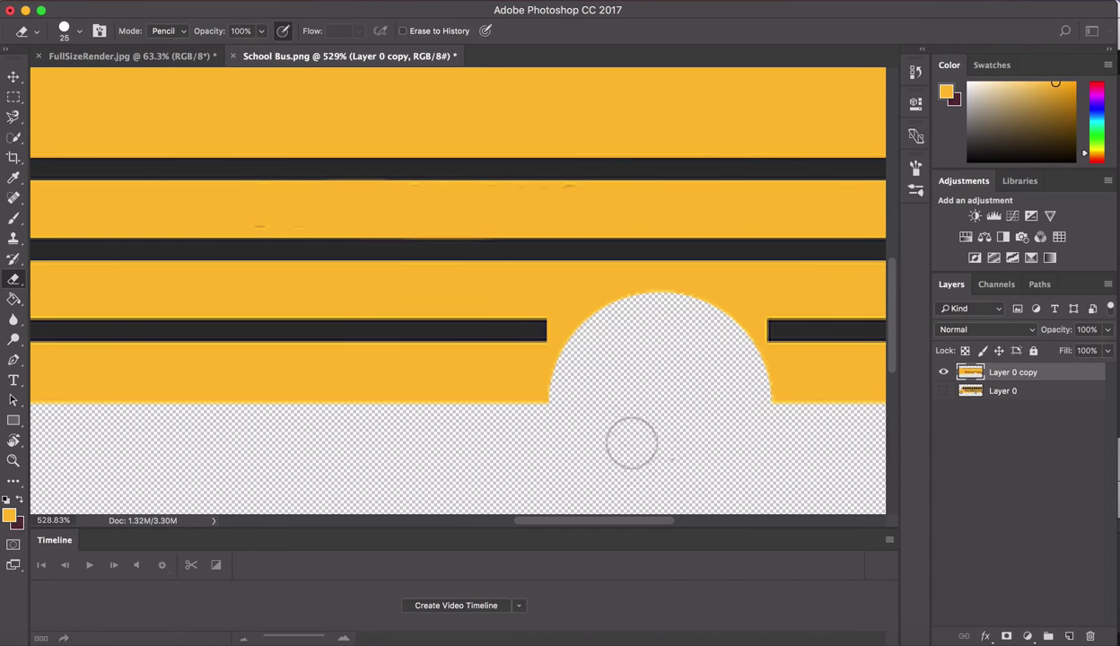
pyautogui.hscroll(-10, 615, 420)
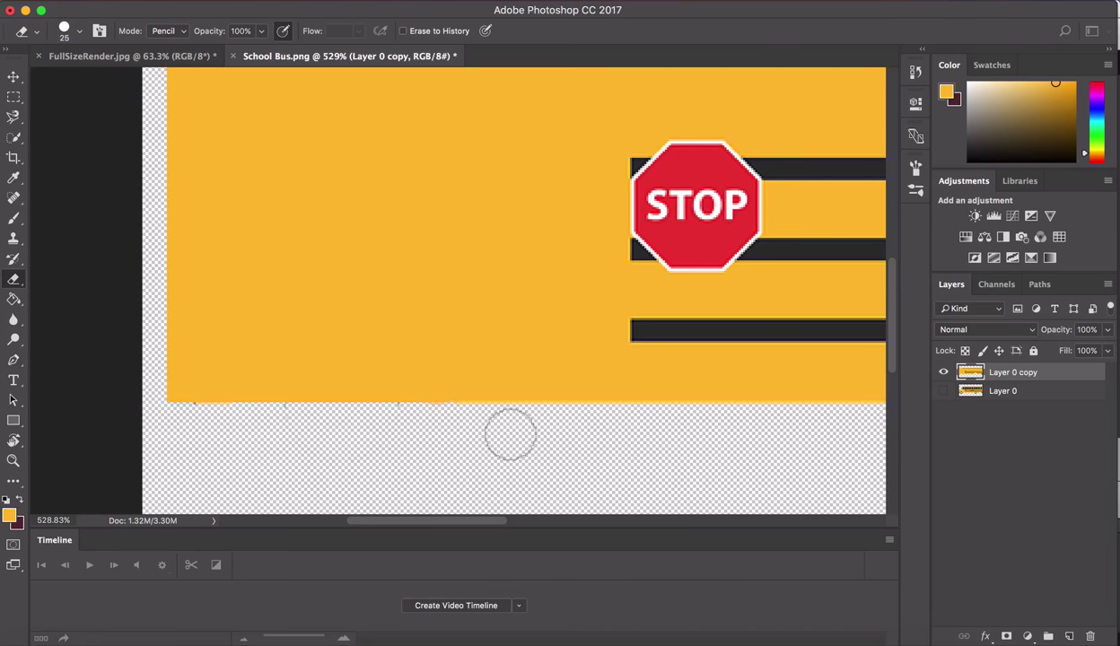
pyautogui.moveTo(400, 428); pyautogui.dragTo(211, 432)
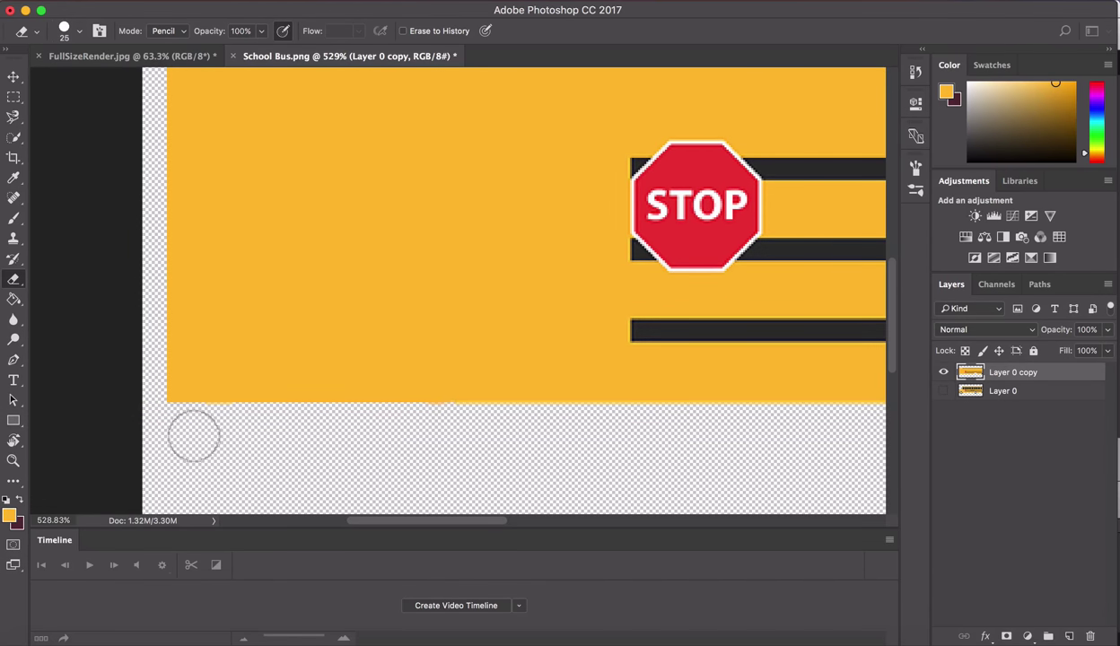
# Marquee-select the rear wheel-arch area down to the body's lower edge, fill it with yellow using a 20 px brush, and deselect it.
pyautogui.scroll(-4, 218, 460)
pyautogui.hscroll(10, 205, 462)
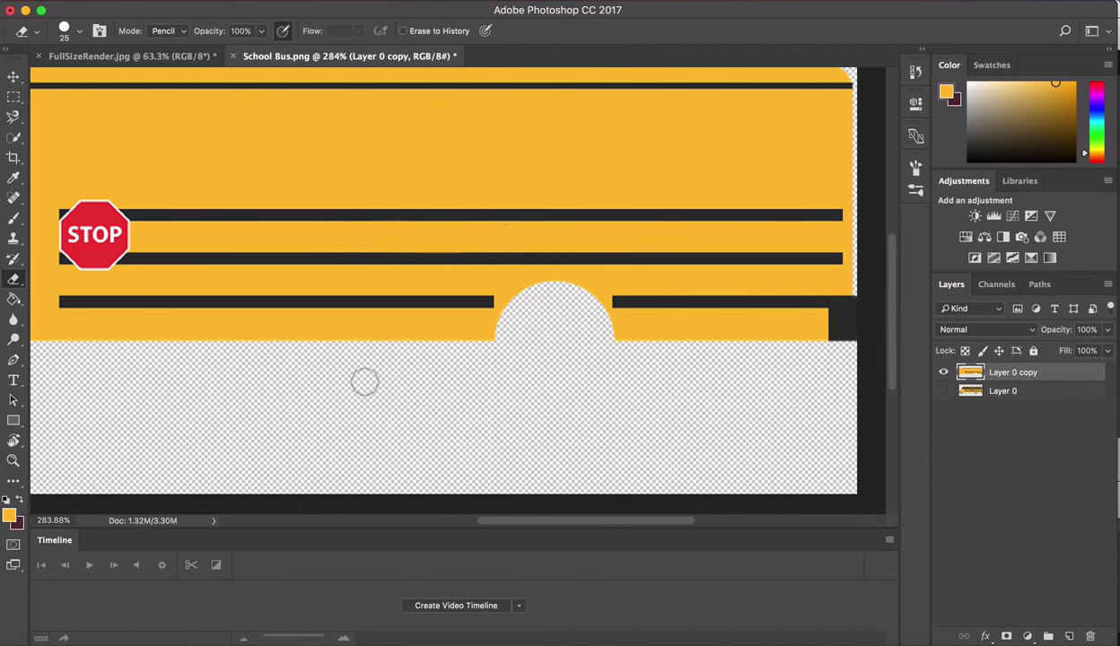
pyautogui.click(14, 97)
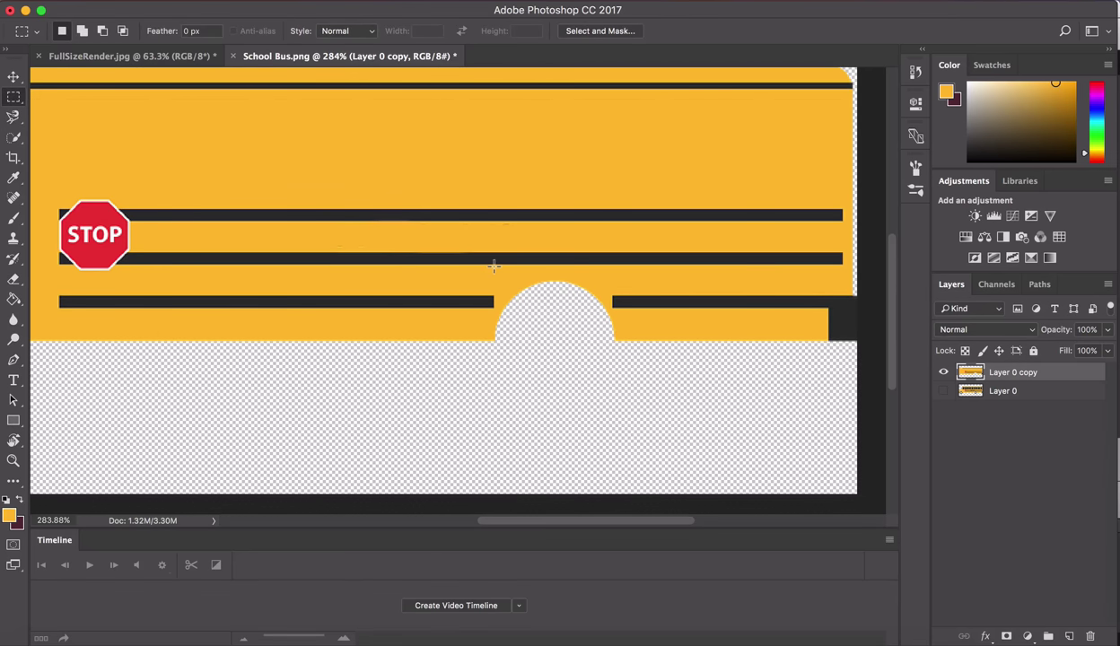
pyautogui.scroll(3, 495, 266)
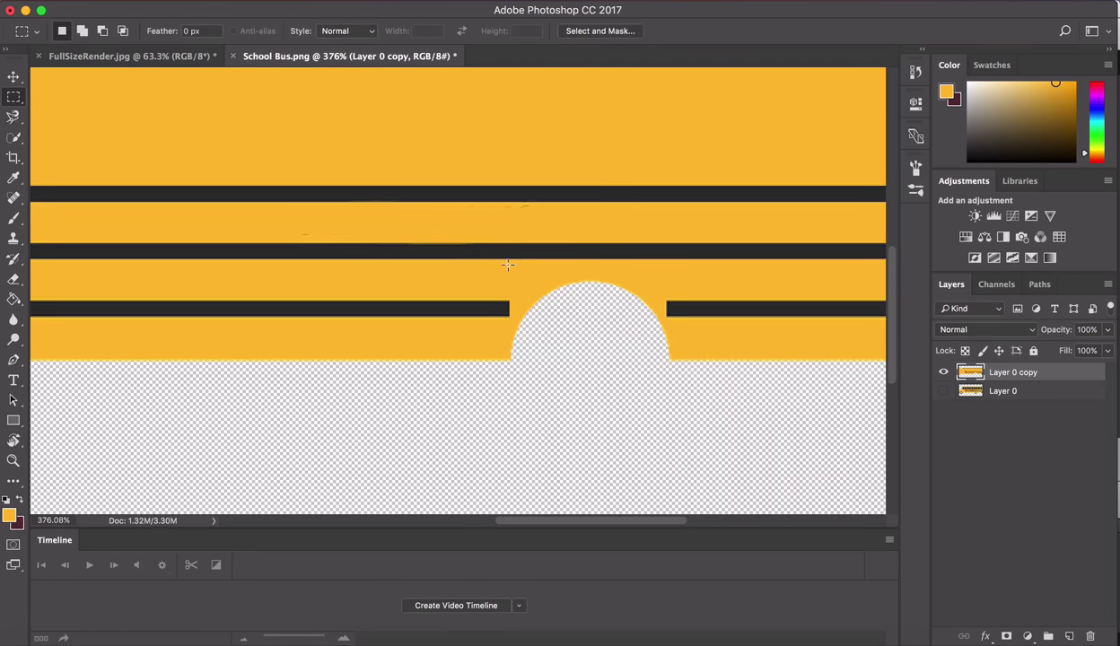
pyautogui.moveTo(509, 263); pyautogui.dragTo(670, 362)
pyautogui.press('b')
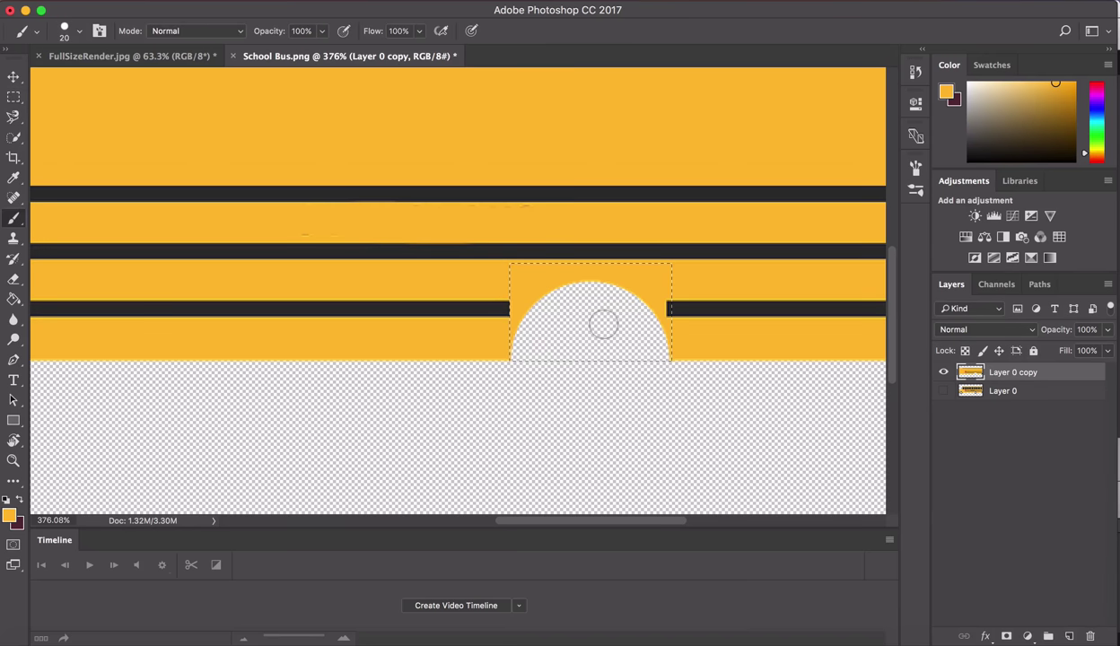
pyautogui.moveTo(603, 325); pyautogui.dragTo(569, 286)
pyautogui.moveTo(657, 300)
pyautogui.mouseDown()
pyautogui.moveTo(666, 335)
pyautogui.moveTo(650, 349)
pyautogui.moveTo(563, 361)
pyautogui.moveTo(469, 343)
pyautogui.moveTo(584, 348)
pyautogui.moveTo(647, 323)
pyautogui.moveTo(641, 309)
pyautogui.moveTo(576, 324)
pyautogui.mouseUp()
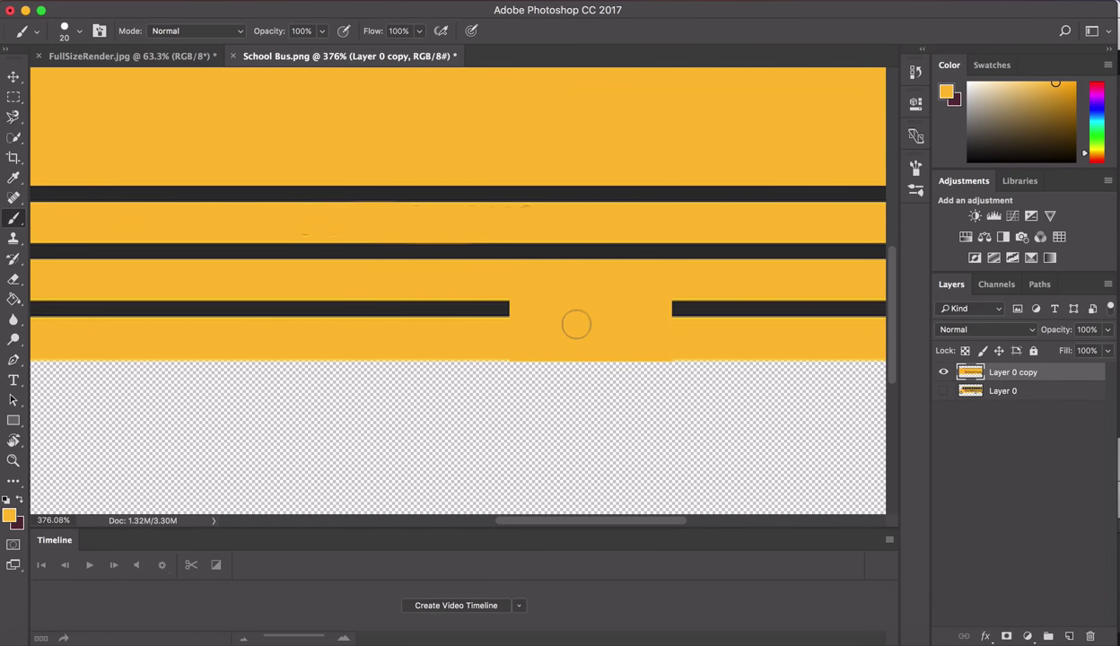
pyautogui.press('m')
pyautogui.scroll(2, 547, 464)
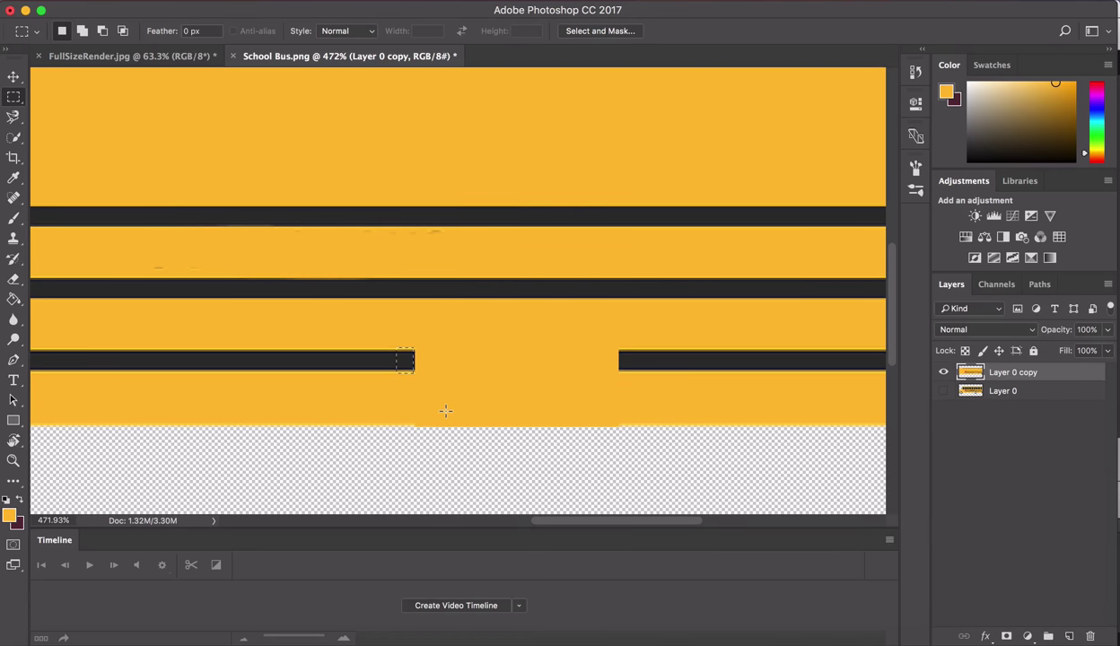
pyautogui.hscroll(-10, 445, 409)
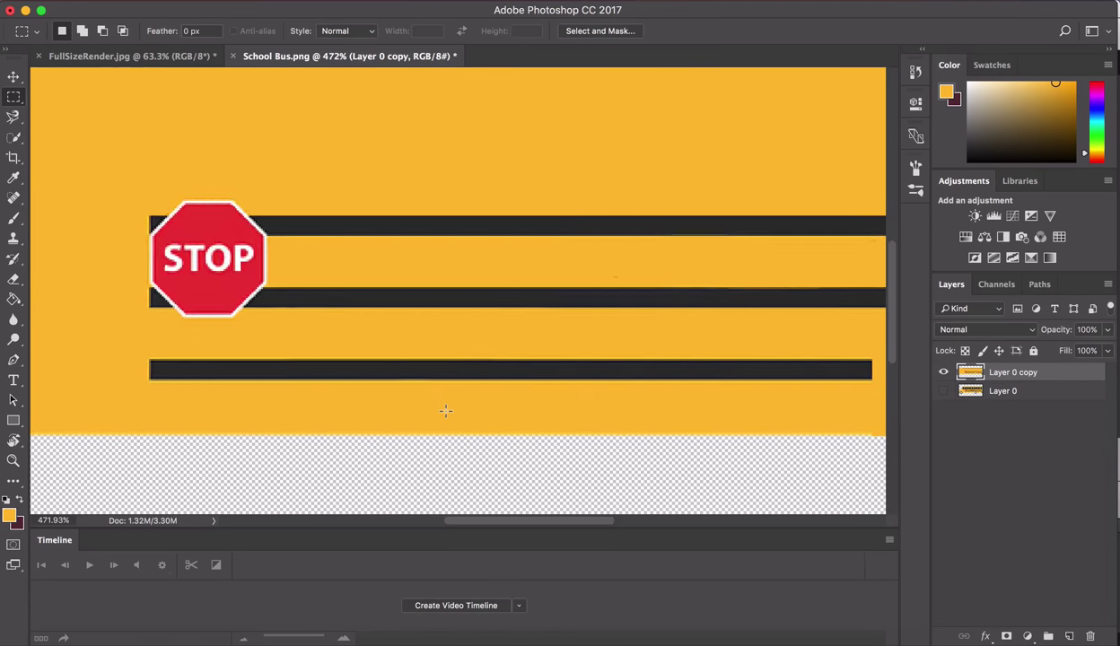
# Set the foreground color to the STOP sign's red, #ee3638, and paint over the sign's white lettering.
pyautogui.scroll(2, 445, 408)
pyautogui.press('b')
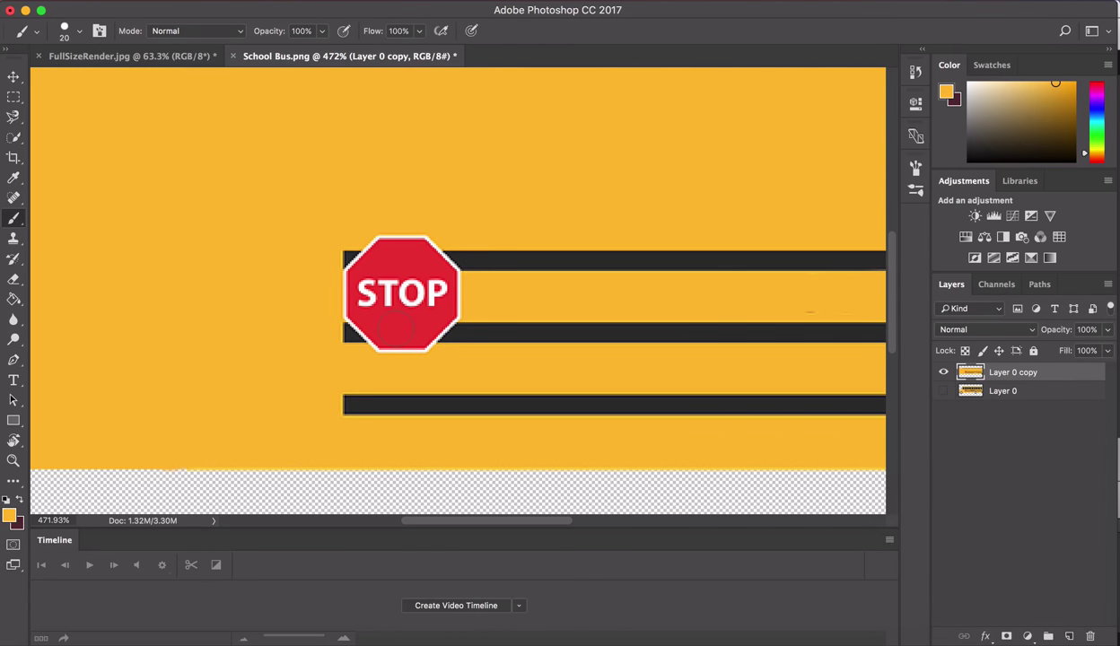
pyautogui.click(10, 514)
pyautogui.click(395, 321)
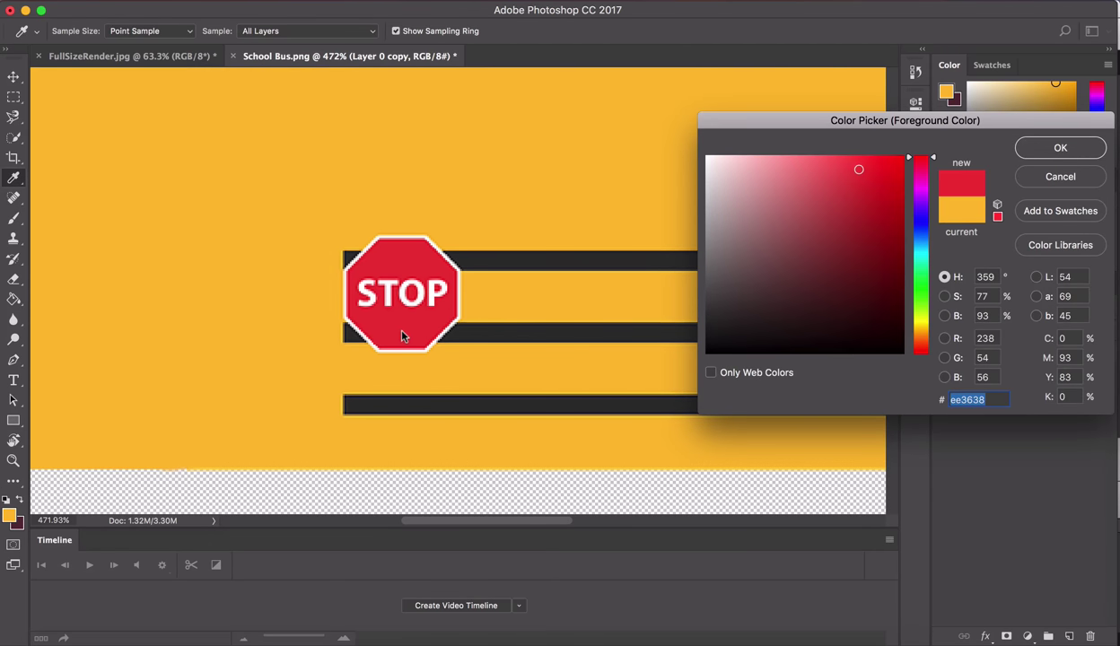
pyautogui.click(1025, 151)
pyautogui.moveTo(394, 291)
pyautogui.mouseDown()
pyautogui.moveTo(363, 287)
pyautogui.moveTo(433, 287)
pyautogui.mouseUp()
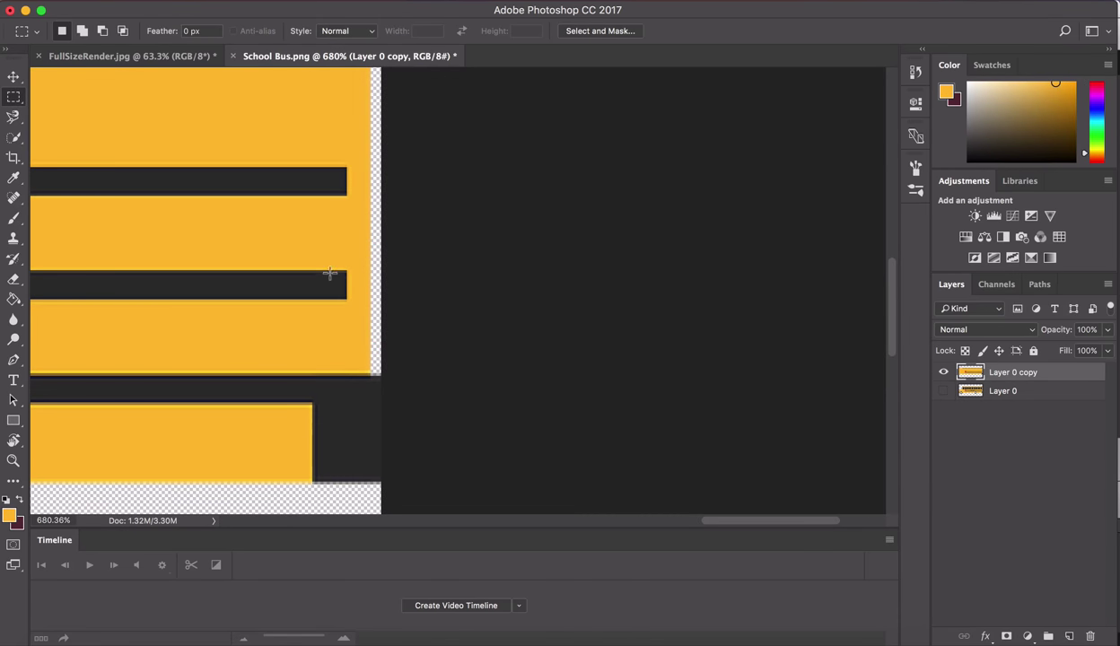
# Marquee-select the rear end of the second black stripe, stretch it to 228.57% width to reach the body's edge, and deselect it.
pyautogui.moveTo(329, 270); pyautogui.dragTo(344, 303)
pyautogui.scroll(4, 347, 306)
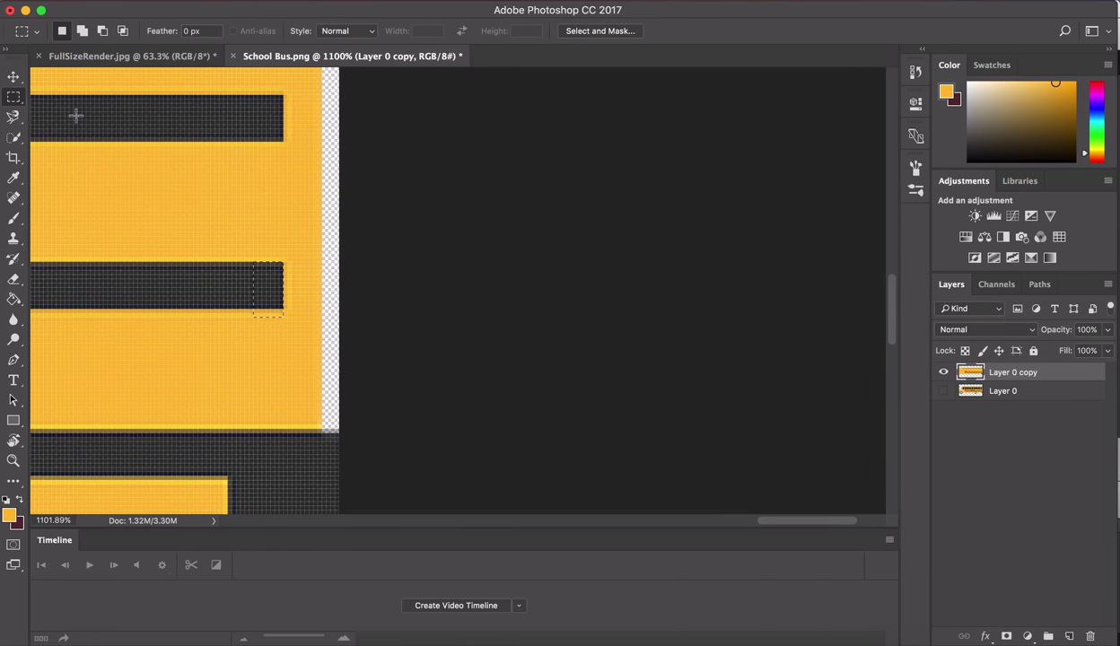
pyautogui.click(14, 78)
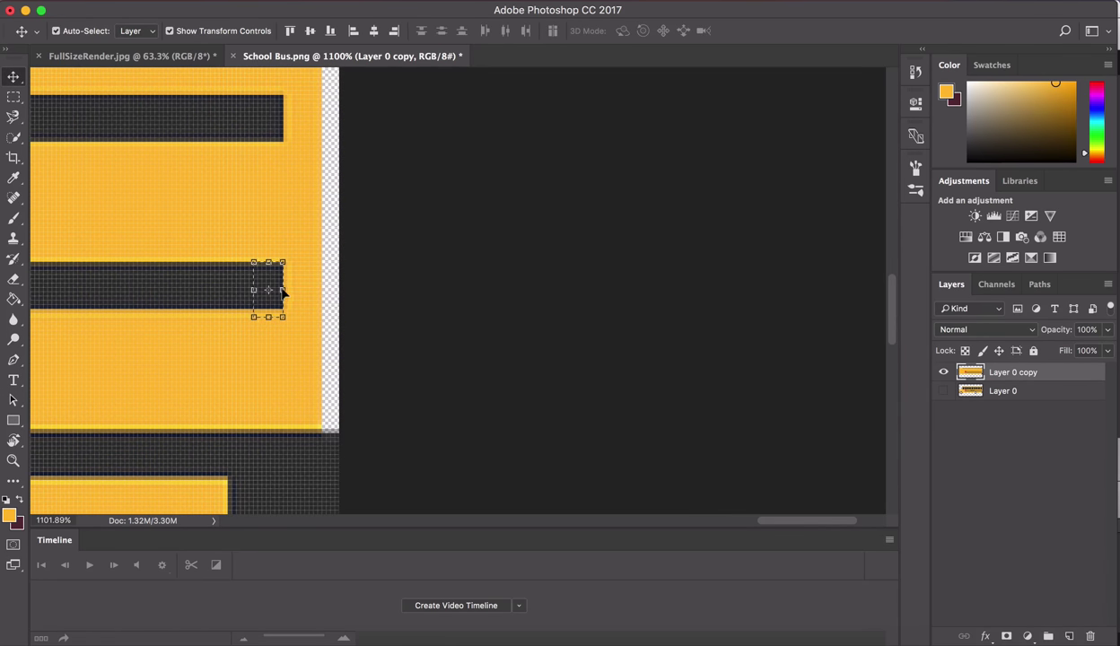
pyautogui.moveTo(283, 290); pyautogui.dragTo(322, 290)
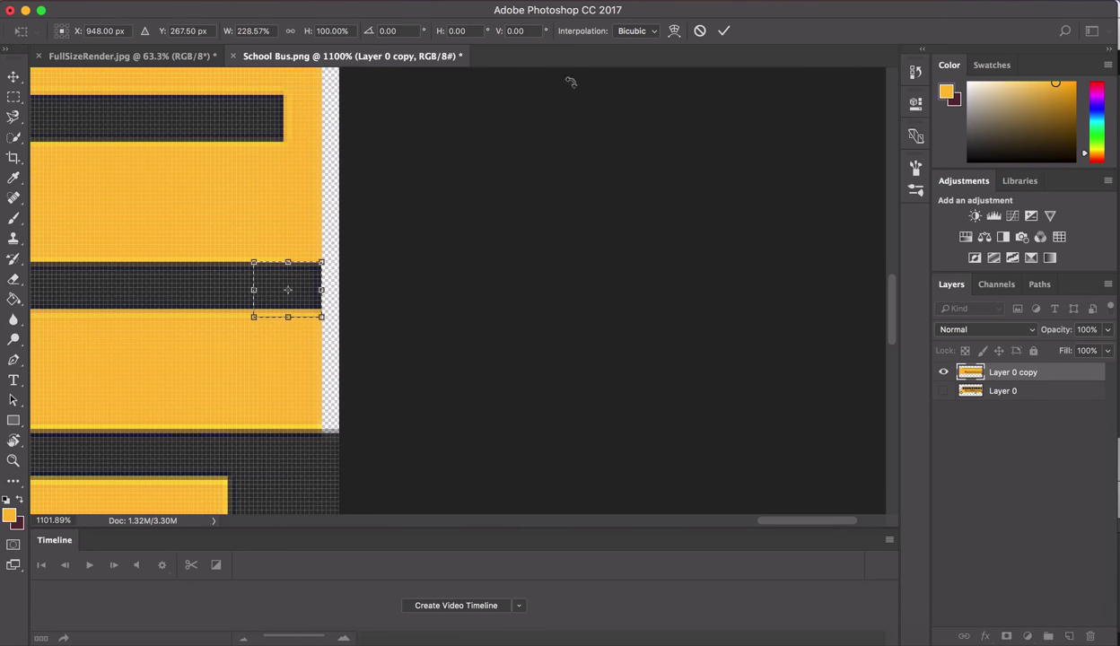
pyautogui.click(724, 31)
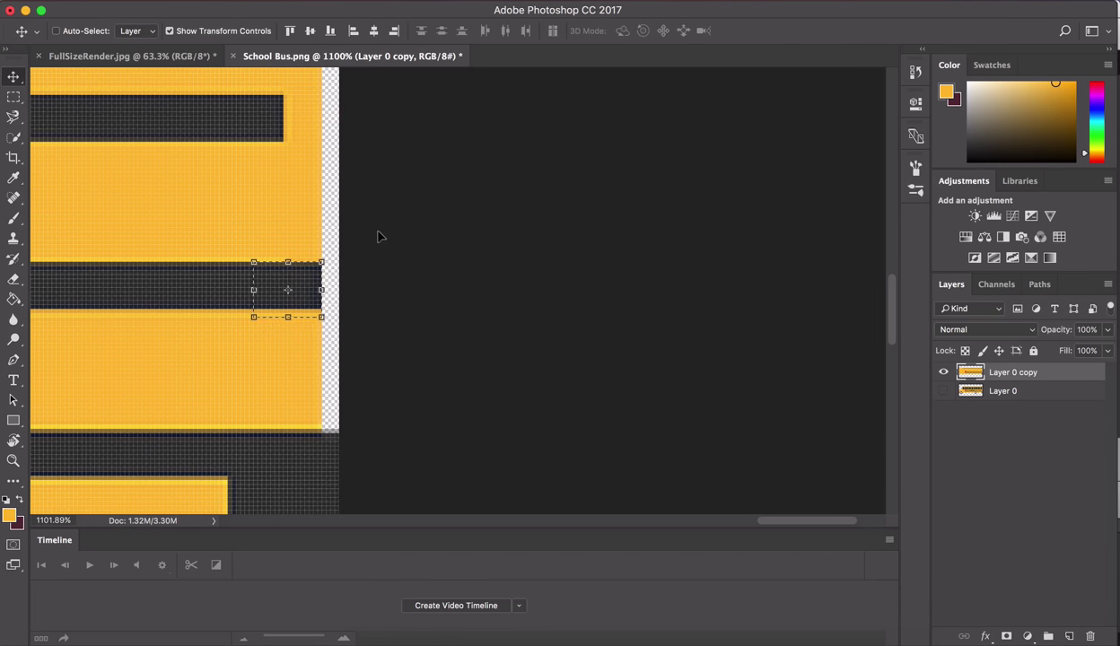
pyautogui.press('super+d')
pyautogui.scroll(3, 267, 198)
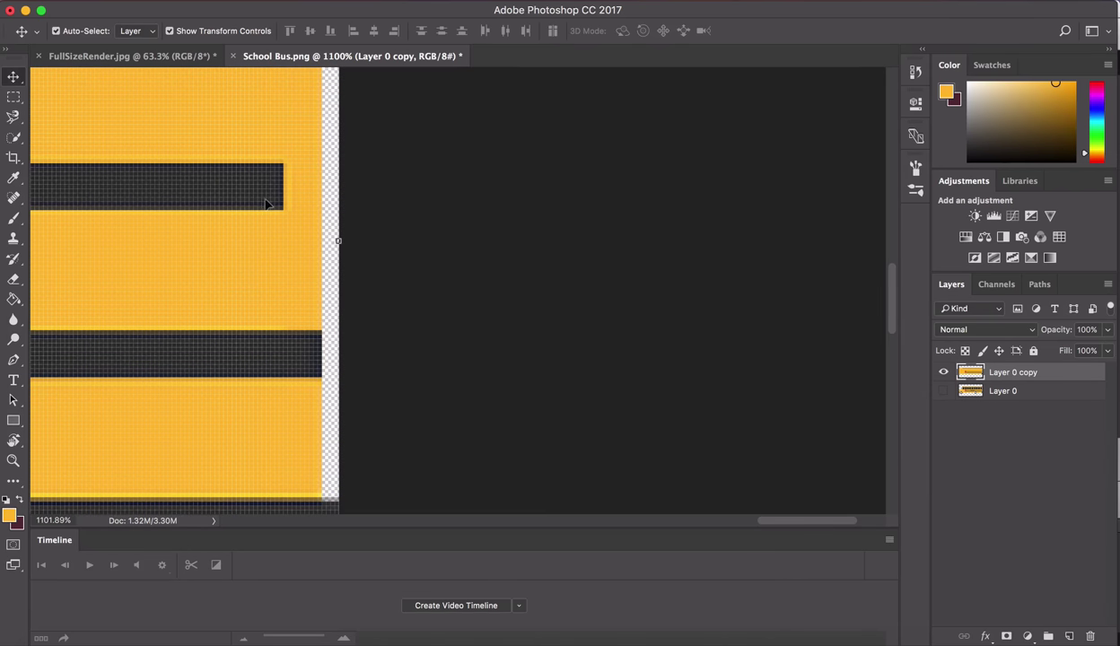
pyautogui.click(13, 97)
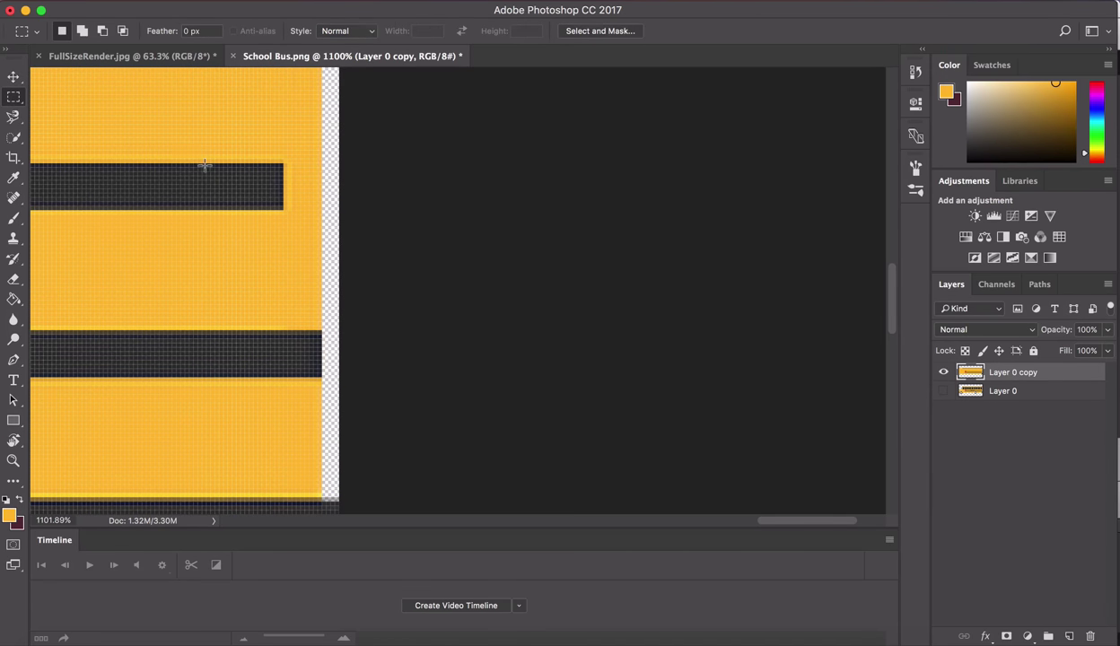
# In the FullSizeRender.jpg photo, duplicate the background to a new layer named Airplane and hide all other layers.
pyautogui.press('super+0')
pyautogui.press('v')
pyautogui.click(130, 55)
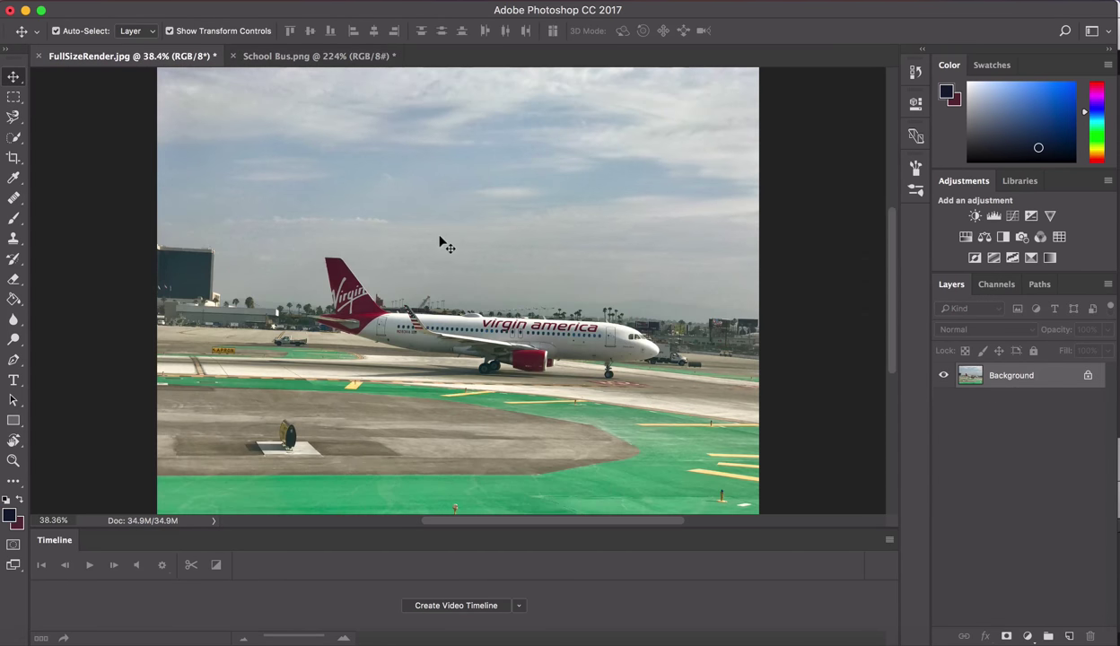
pyautogui.press('super+j')
pyautogui.doubleClick(1002, 376)
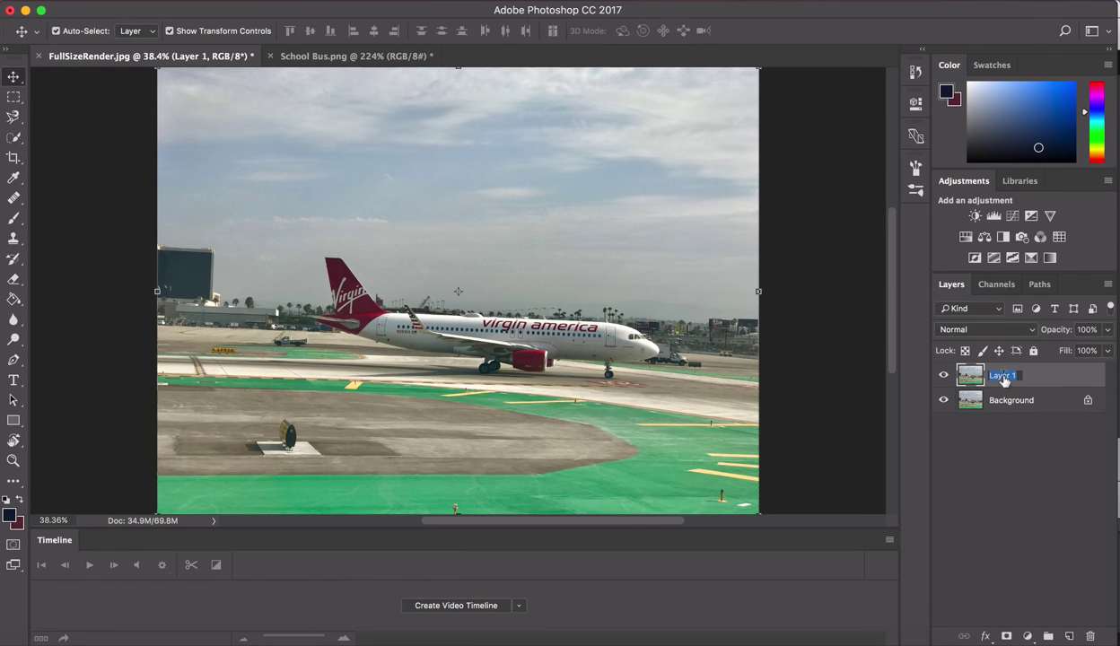
pyautogui.write('Airplane')
pyautogui.press('Return')
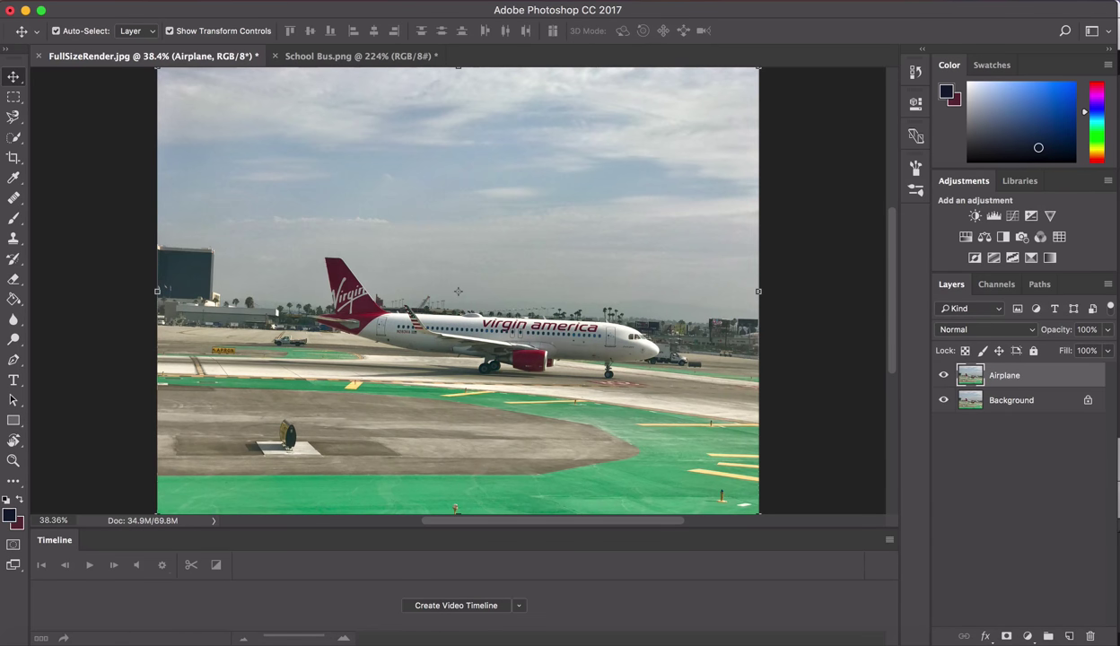
pyautogui.keyDown('alt'); pyautogui.click(943, 378); pyautogui.keyUp('alt')
# Marquee-select a blank white fuselage patch above the windows behind the wing tip and copy it toward the start of the virgin america lettering.
pyautogui.scroll(5, 460, 284)
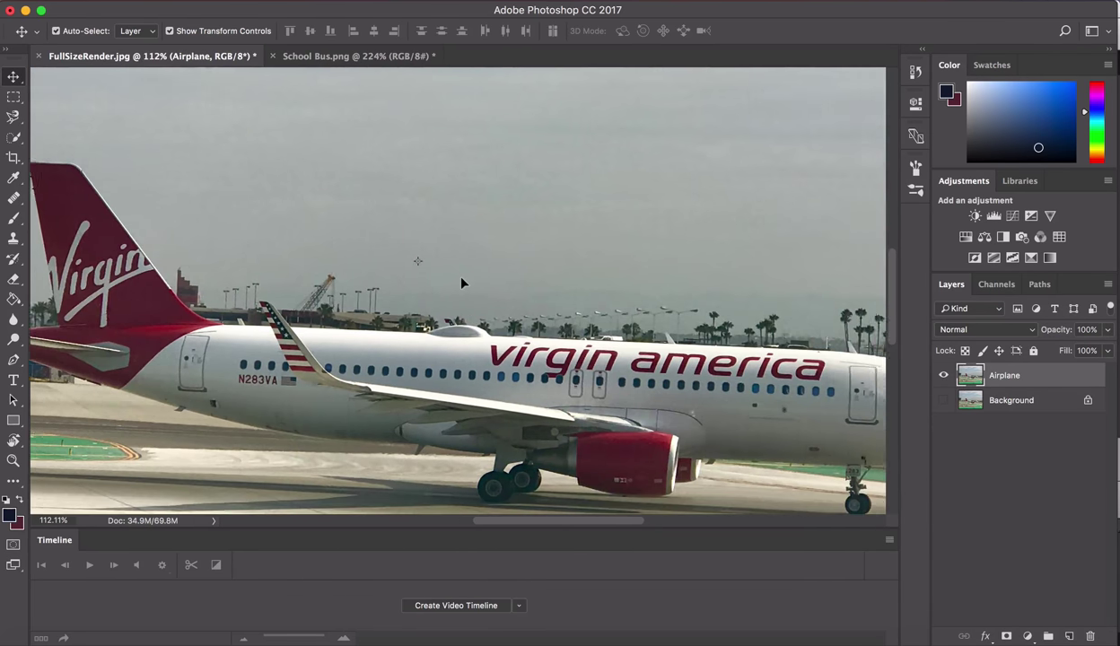
pyautogui.scroll(3, 460, 283)
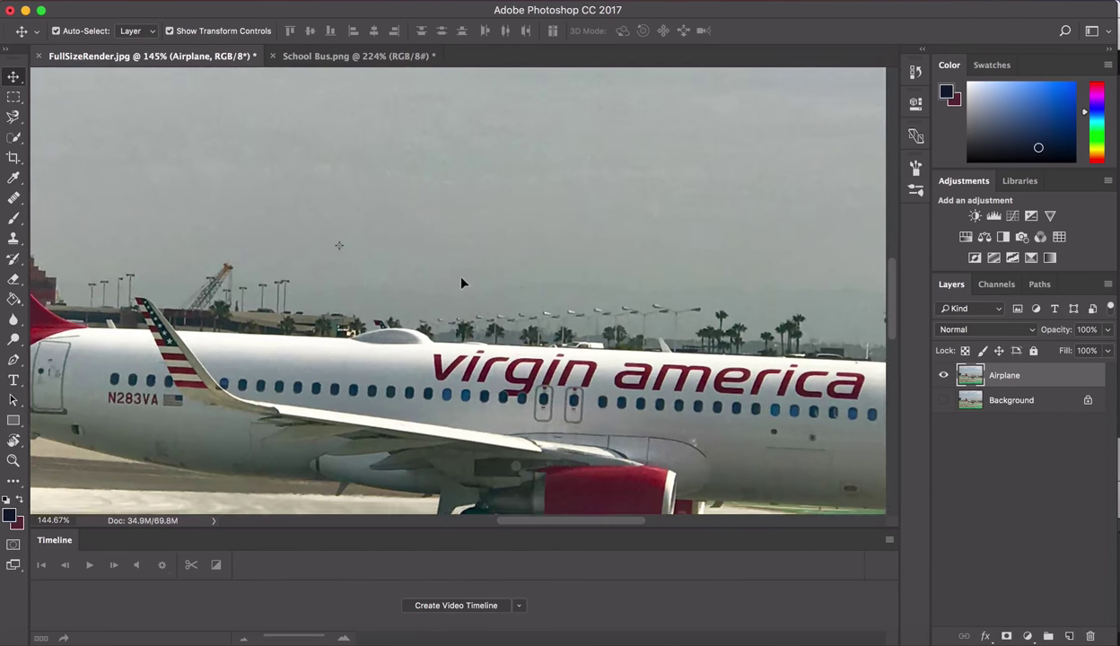
pyautogui.click(14, 97)
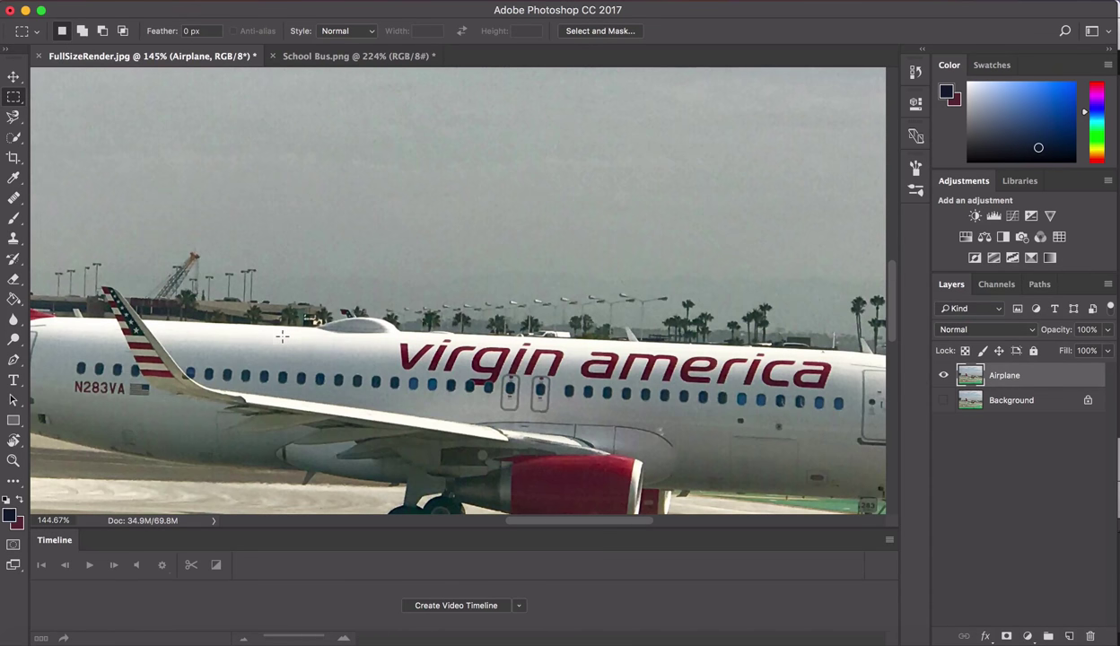
pyautogui.moveTo(283, 337); pyautogui.dragTo(338, 363)
pyautogui.click(14, 77)
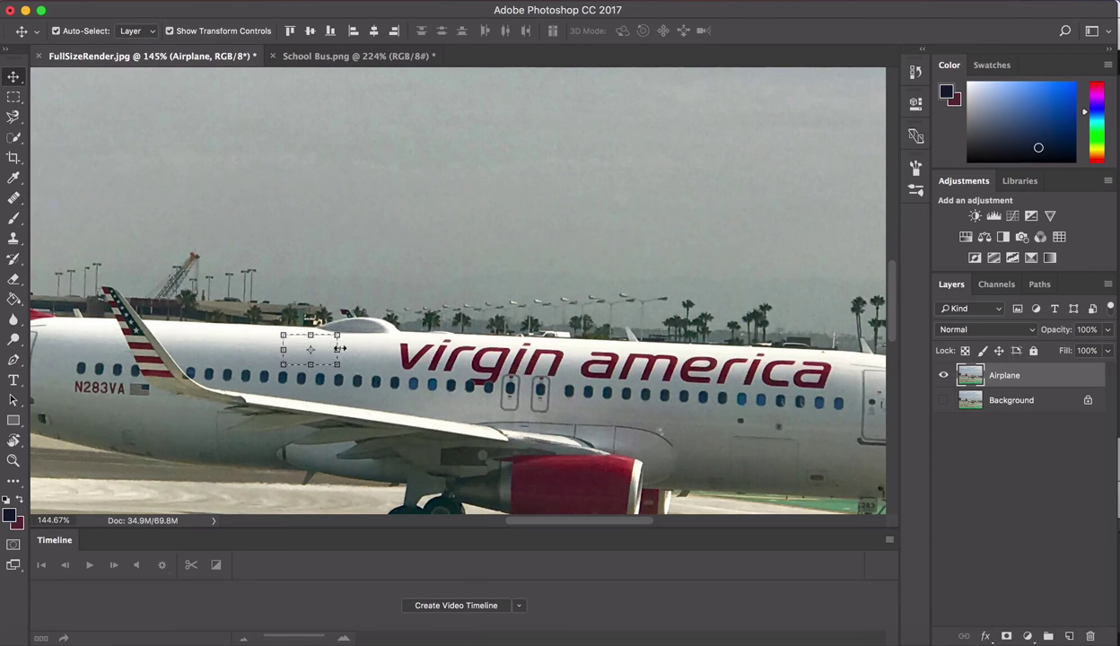
pyautogui.moveTo(325, 355); pyautogui.dragTo(367, 358)
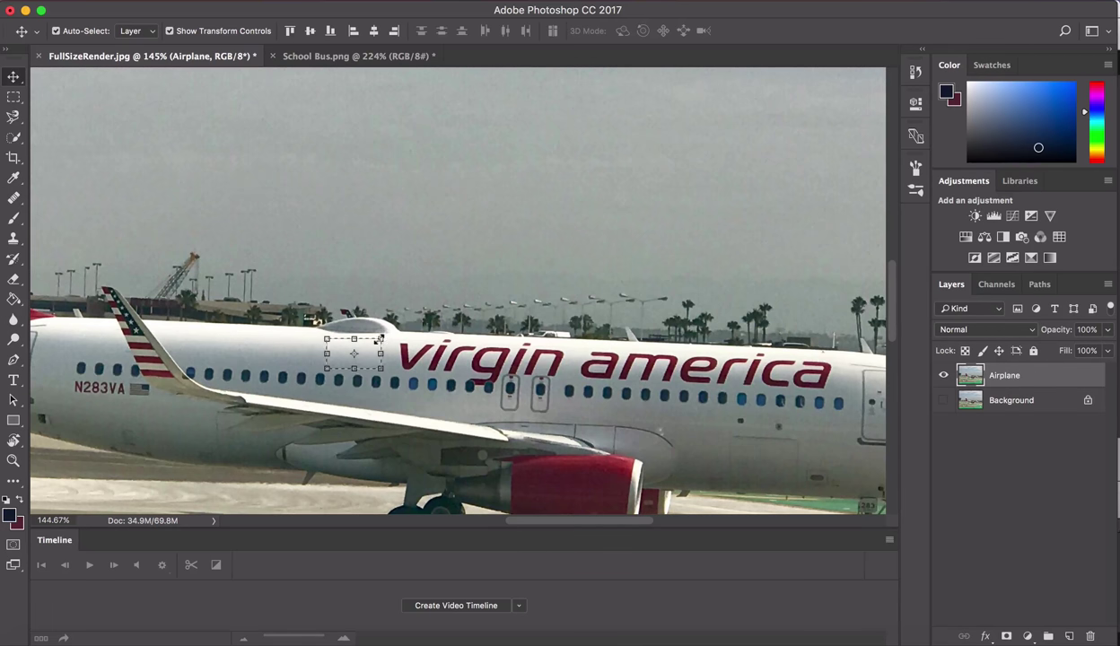
# Rotate the copied white patch 4.60 degrees, move it over the start of the lettering and stretch it to 190.66% width and 113.85% height.
pyautogui.scroll(5, 376, 352)
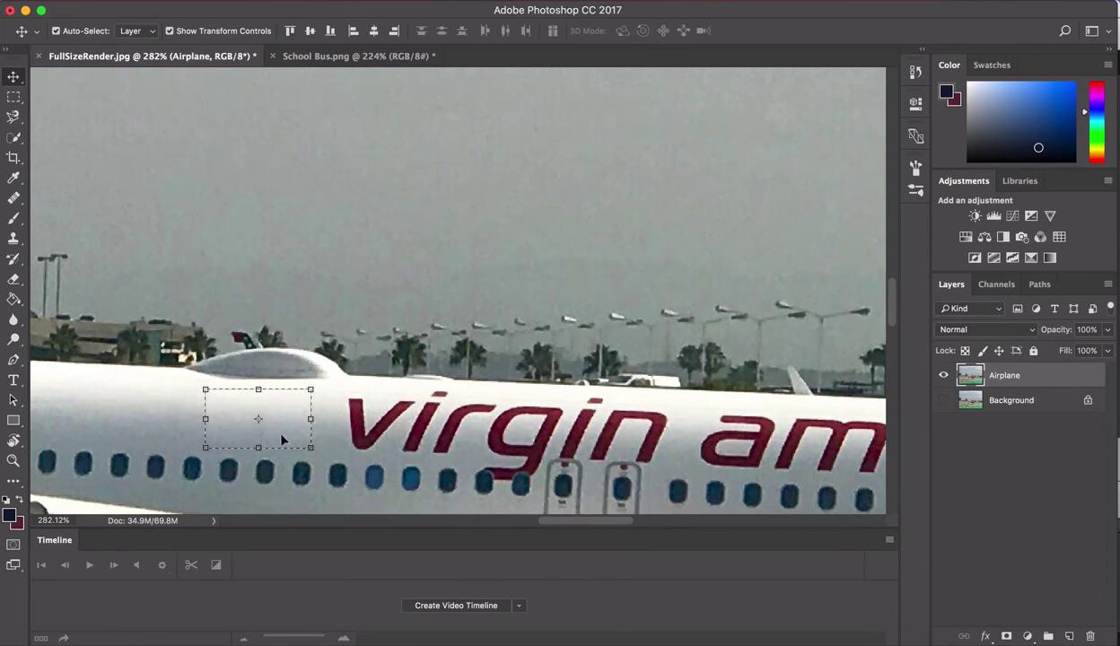
pyautogui.click(205, 390)
pyautogui.moveTo(205, 390); pyautogui.dragTo(166, 375)
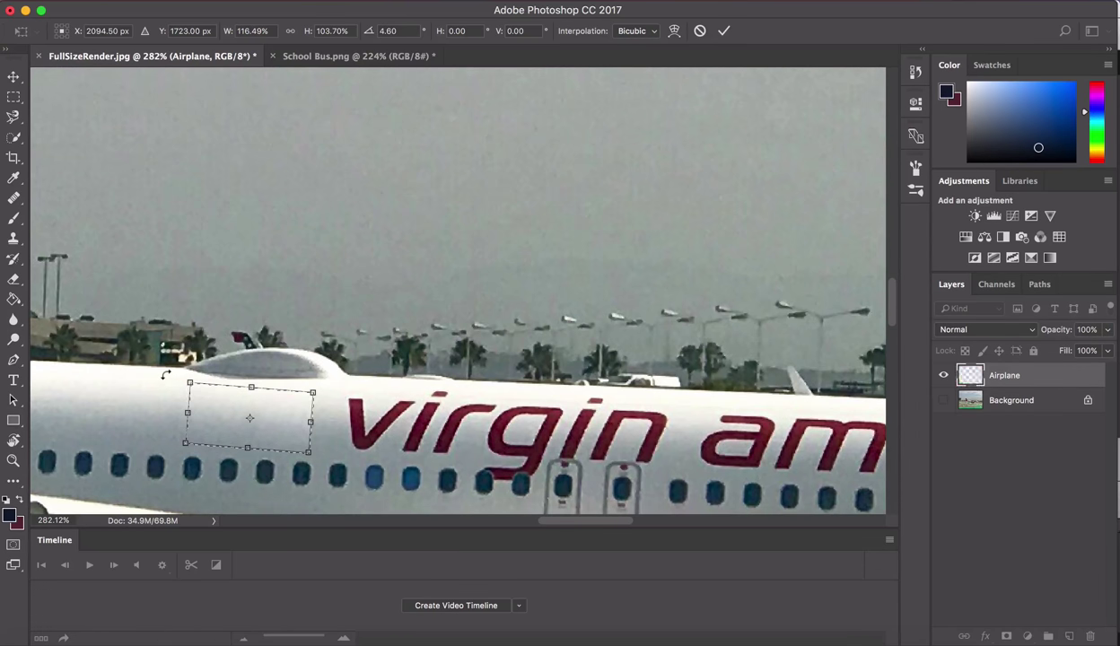
pyautogui.moveTo(285, 423); pyautogui.dragTo(433, 430)
pyautogui.scroll(-2, 445, 430)
pyautogui.hscroll(4, 453, 431)
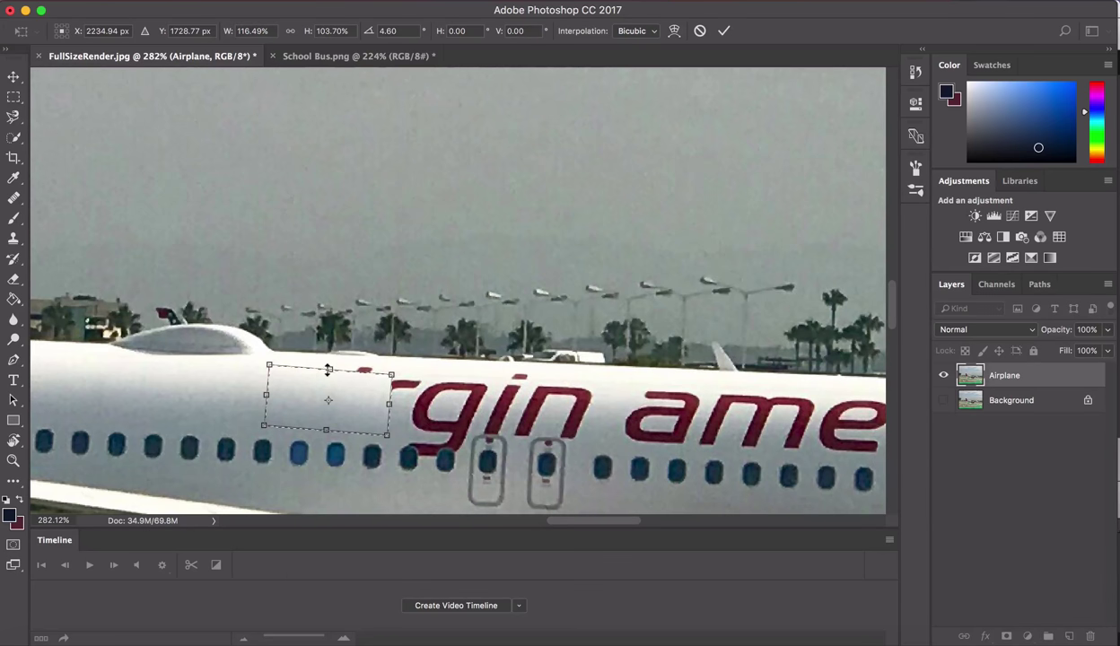
pyautogui.moveTo(328, 368); pyautogui.dragTo(330, 363)
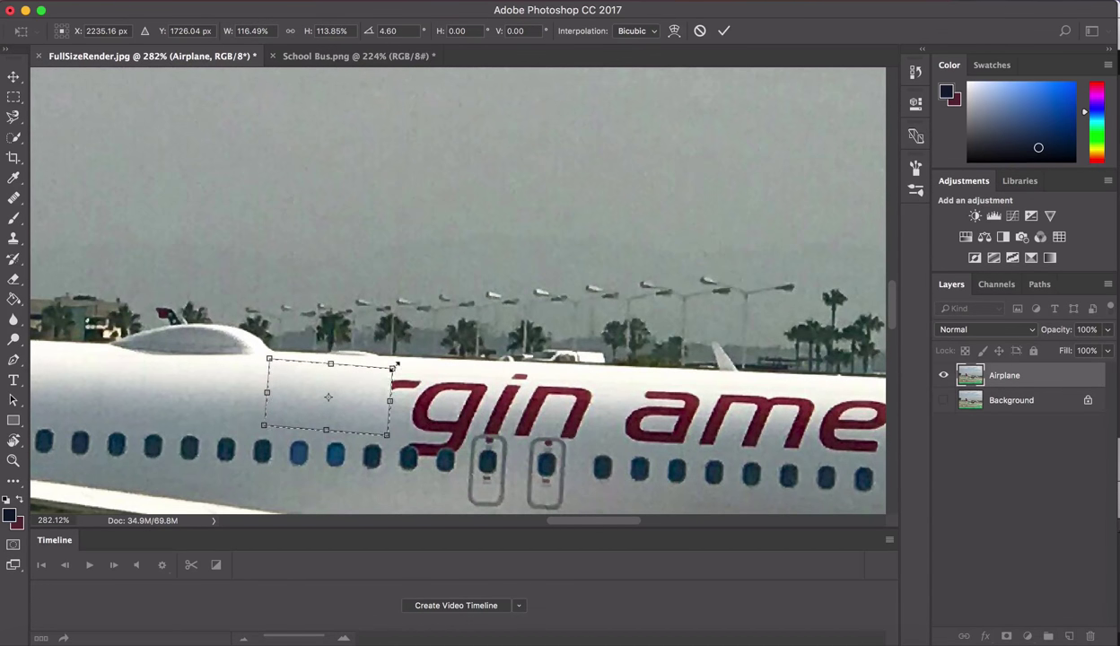
pyautogui.moveTo(388, 400); pyautogui.dragTo(468, 395)
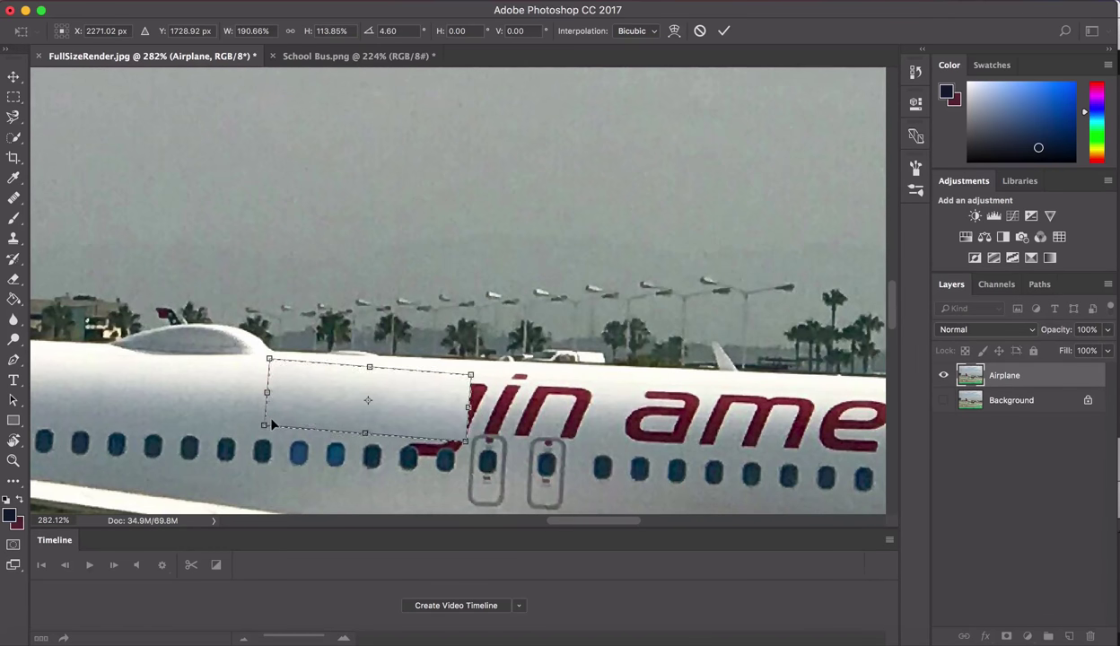
# Set the patch's rotation to about 3.09 degrees and stretch it over the remaining lettering to about 802.89% width and 112.23% height.
pyautogui.scroll(3, 274, 424)
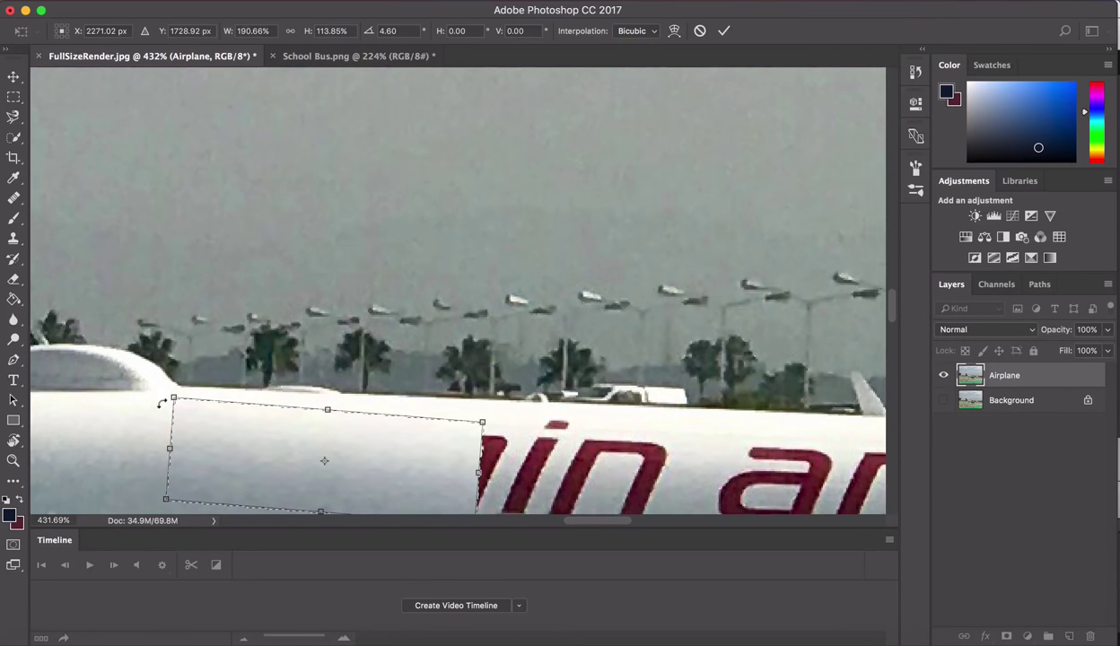
pyautogui.moveTo(163, 402); pyautogui.dragTo(163, 404)
pyautogui.scroll(-5, 162, 404)
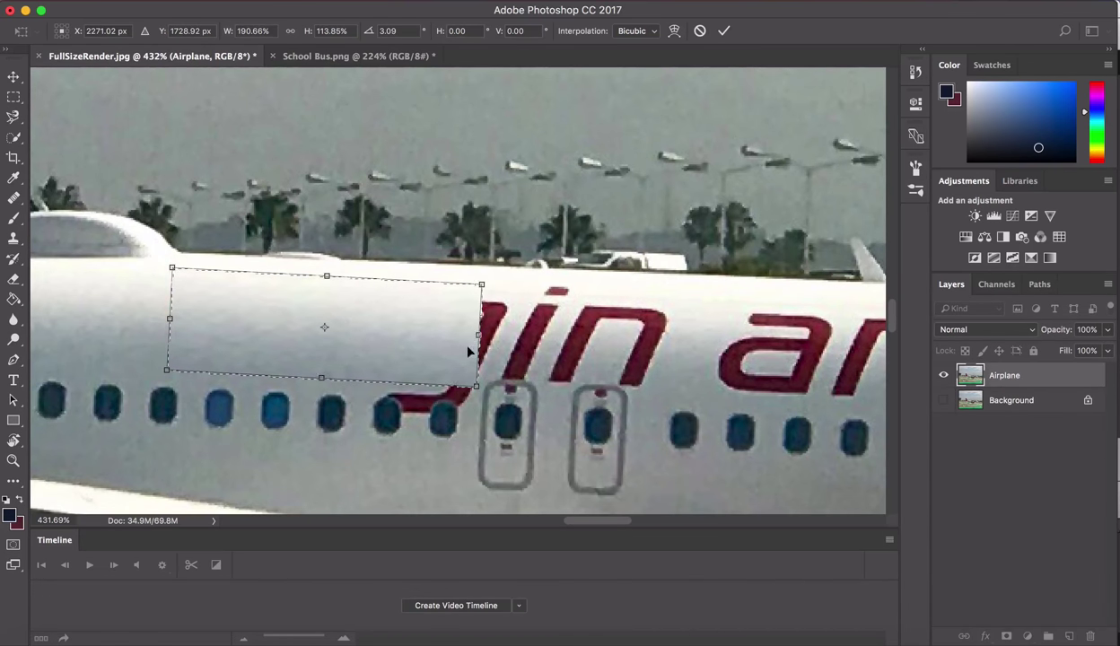
pyautogui.moveTo(321, 374); pyautogui.dragTo(323, 371)
pyautogui.moveTo(478, 329); pyautogui.dragTo(737, 342)
pyautogui.moveTo(604, 341); pyautogui.dragTo(794, 327)
pyautogui.hscroll(5, 628, 341)
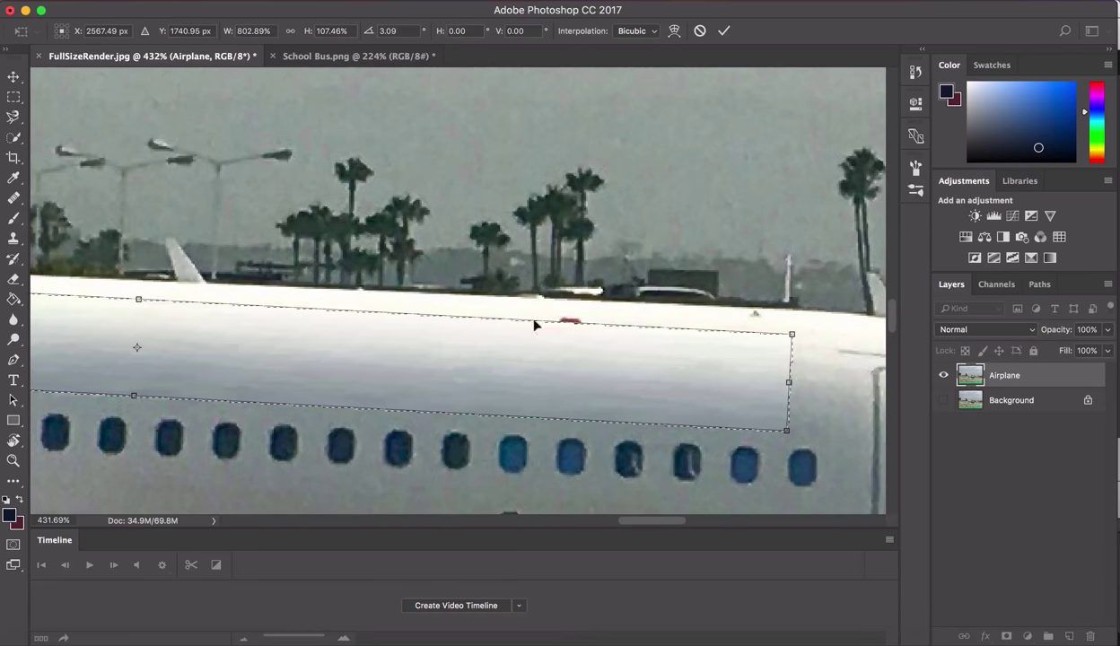
pyautogui.moveTo(561, 320); pyautogui.dragTo(561, 315)
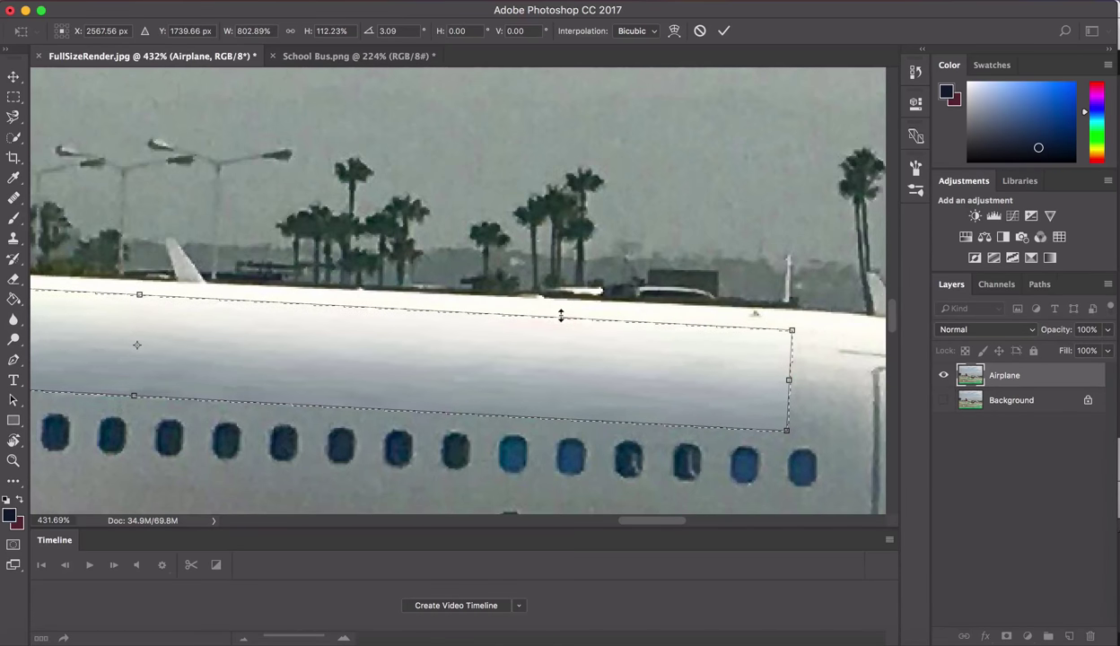
# Extend the patch's lower edge slightly toward the windows, apply the transform and deselect the patch.
pyautogui.scroll(-5, 463, 295)
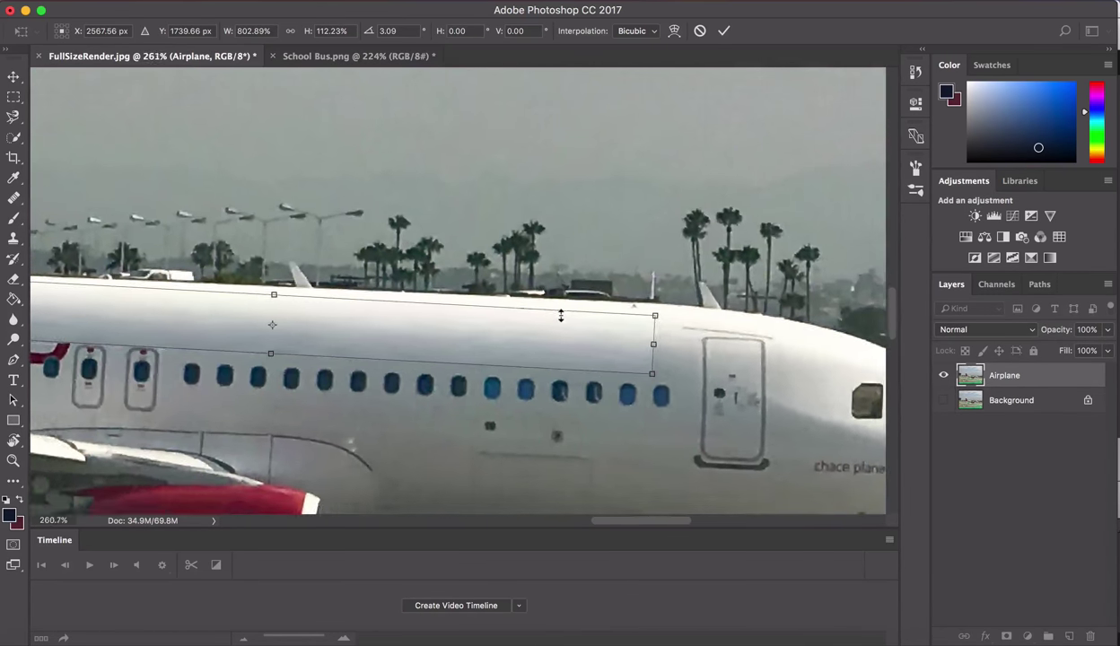
pyautogui.scroll(5, 273, 331)
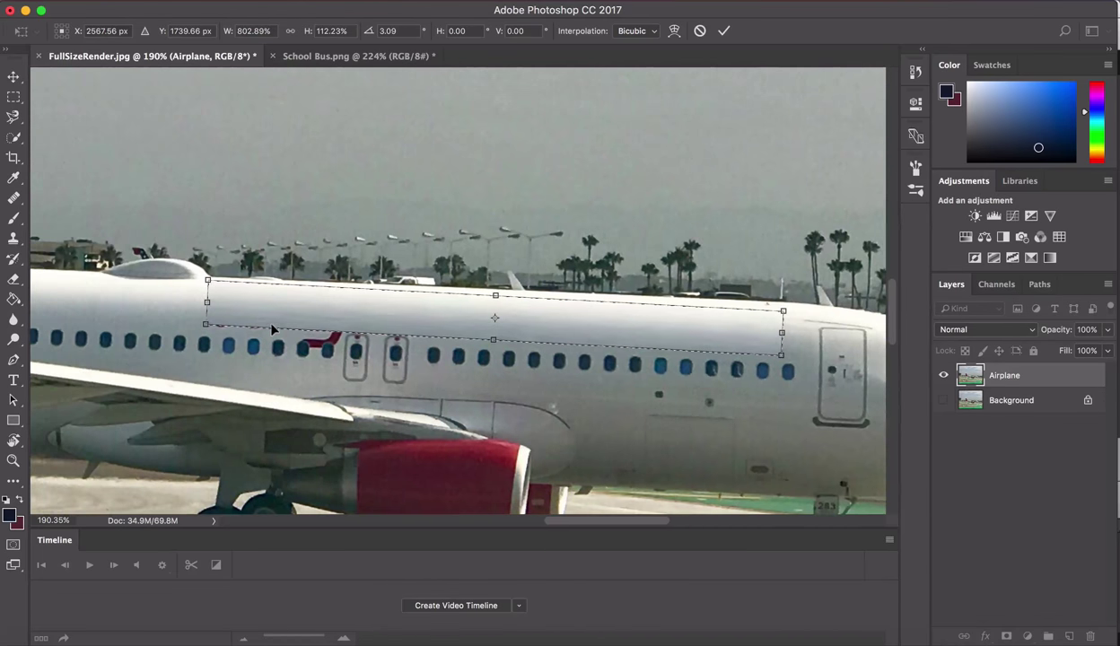
pyautogui.scroll(2, 272, 330)
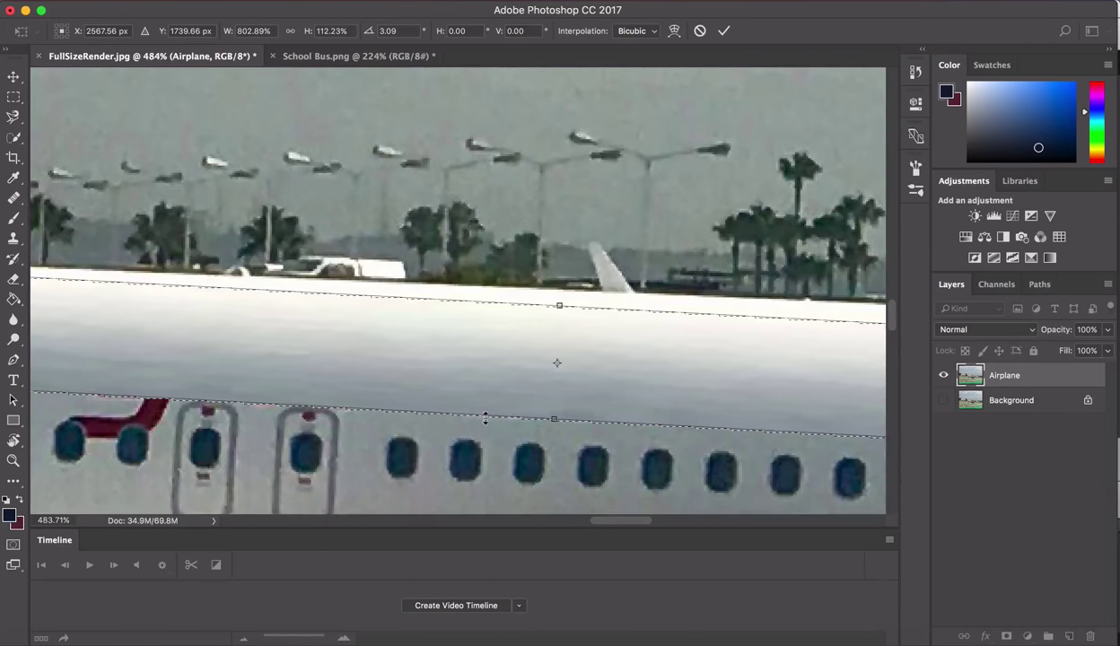
pyautogui.moveTo(554, 419); pyautogui.dragTo(555, 421)
pyautogui.click(721, 31)
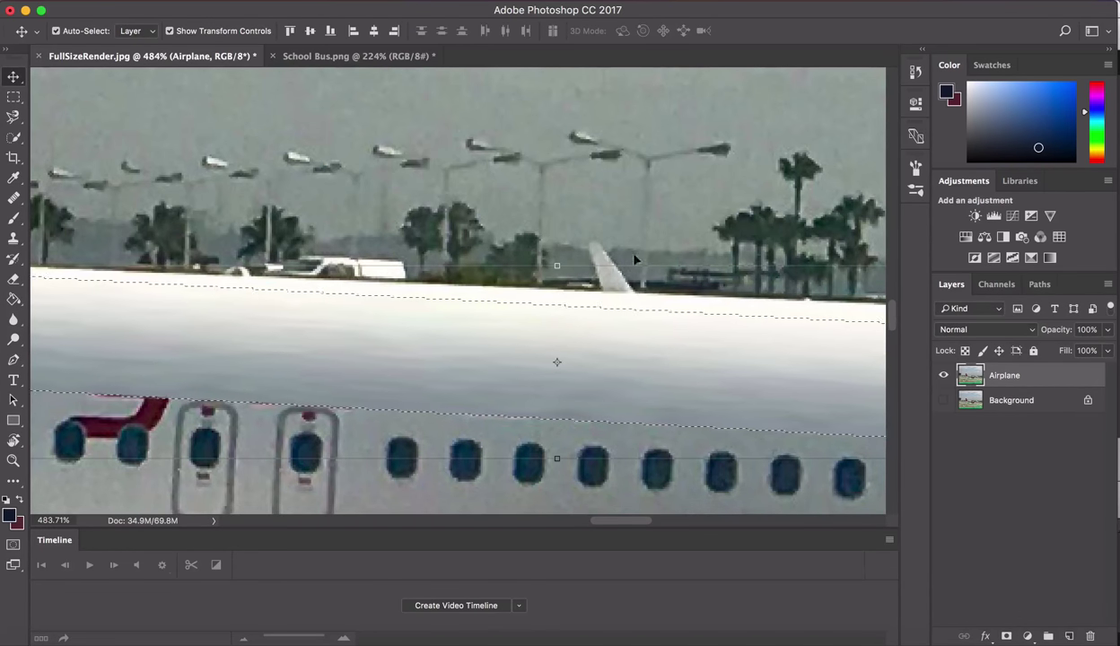
pyautogui.press('super+d')
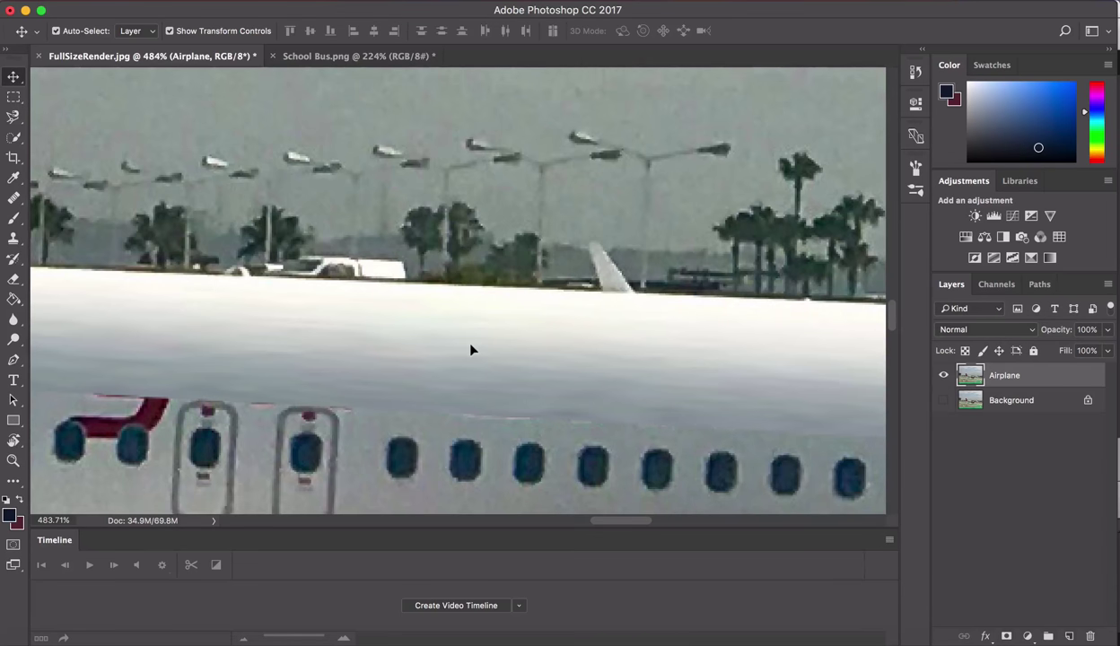
# With a smaller Clone Stamp brush, sample clean white fuselage and cover the small red lettering remnants below the patch's rear end.
pyautogui.scroll(-5, 473, 350)
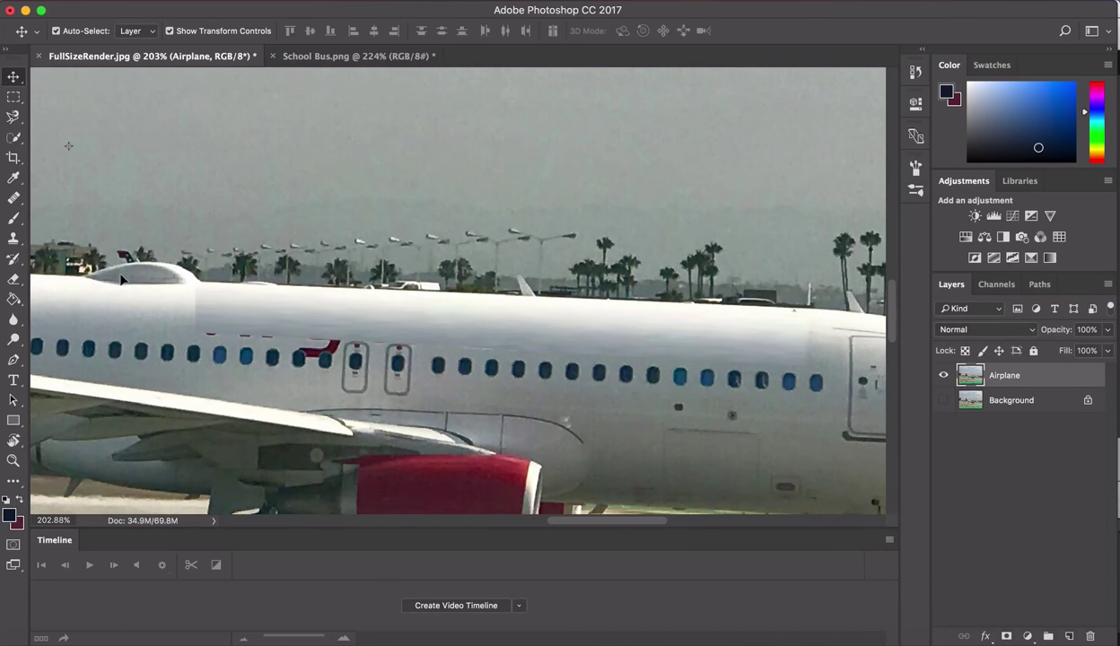
pyautogui.click(15, 239)
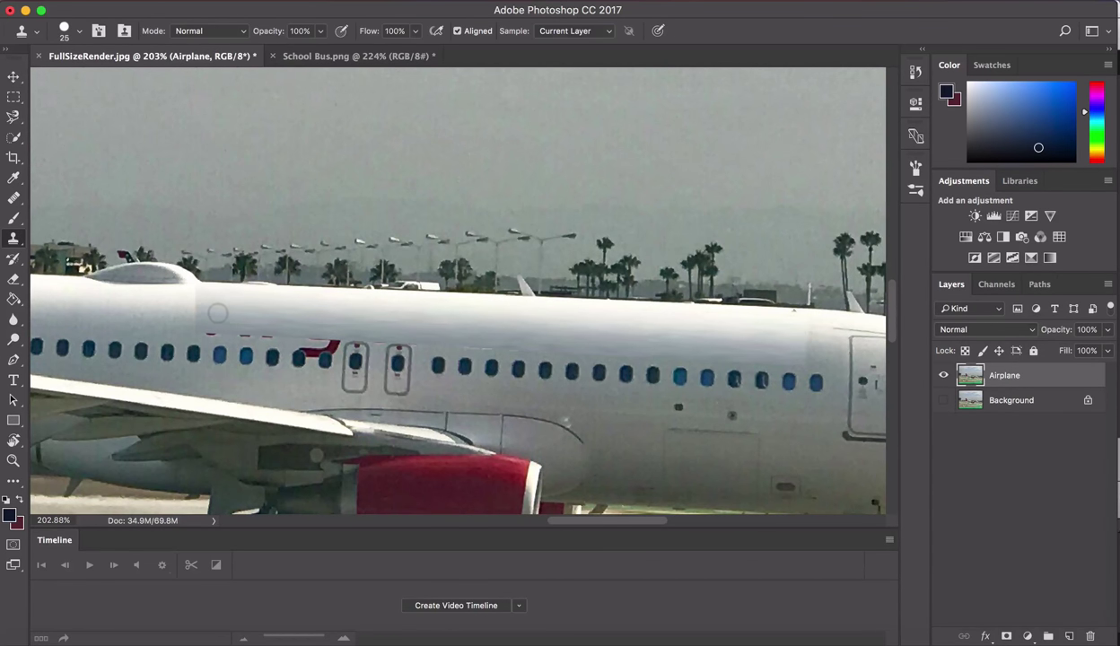
pyautogui.press('[')
pyautogui.keyDown('alt'); pyautogui.click(221, 310); pyautogui.keyUp('alt')
pyautogui.click(208, 330)
pyautogui.click(209, 332)
# With the Healing Brush, sample the fuselage below the roof dome and blend the patch's rear and front edges into the surrounding fuselage.
pyautogui.click(15, 198)
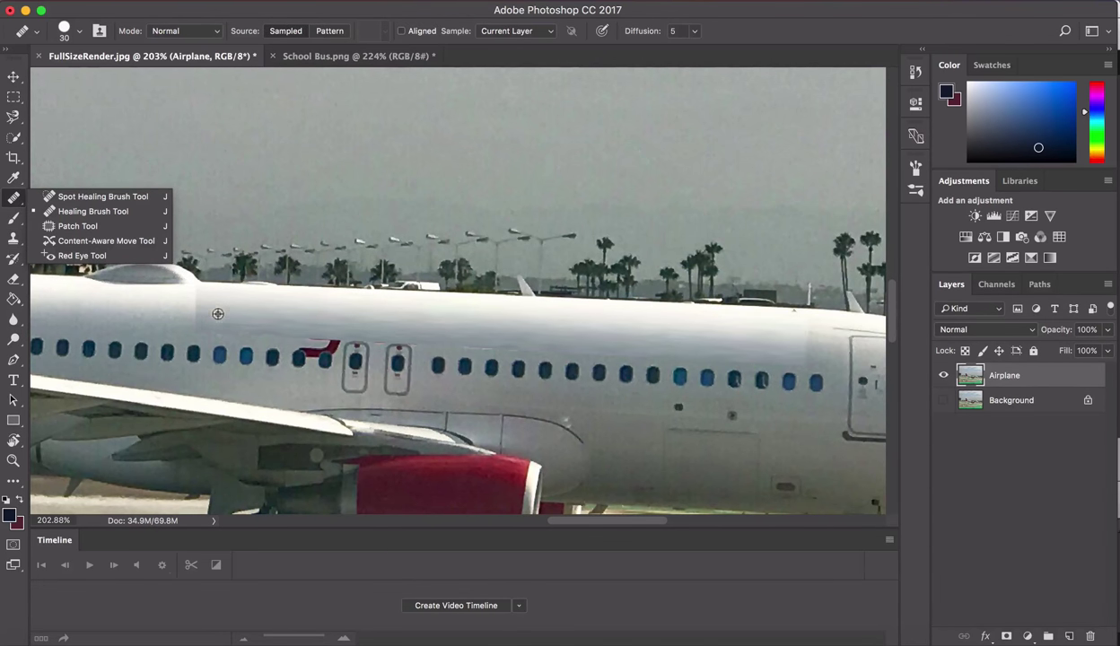
pyautogui.keyDown('alt'); pyautogui.click(148, 306); pyautogui.keyUp('alt')
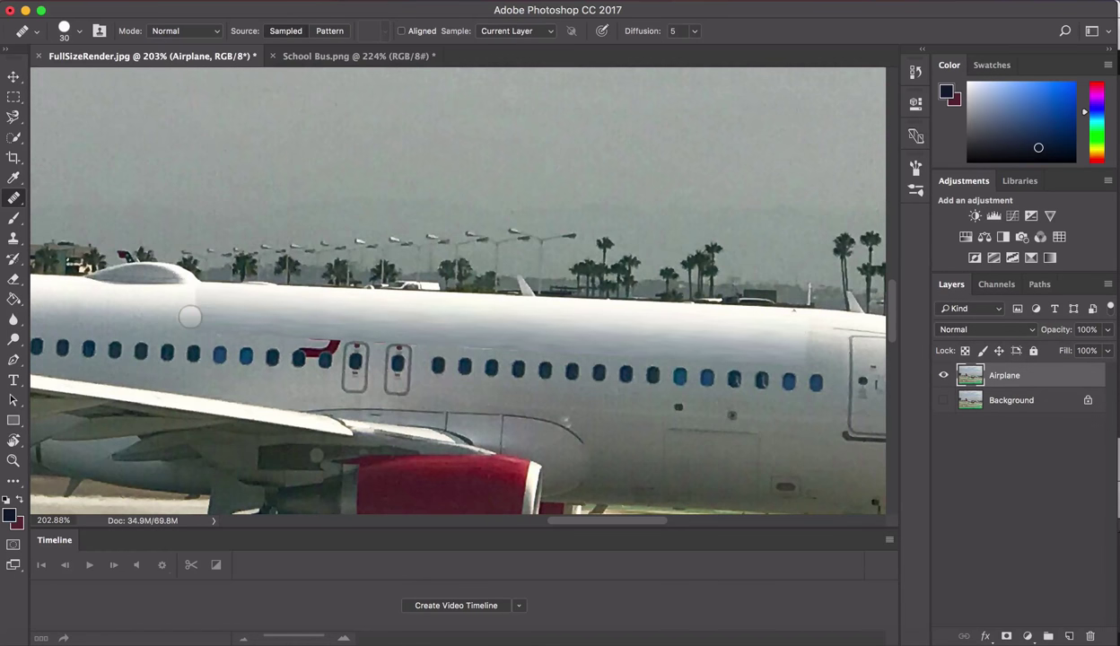
pyautogui.click(197, 320)
pyautogui.click(273, 326)
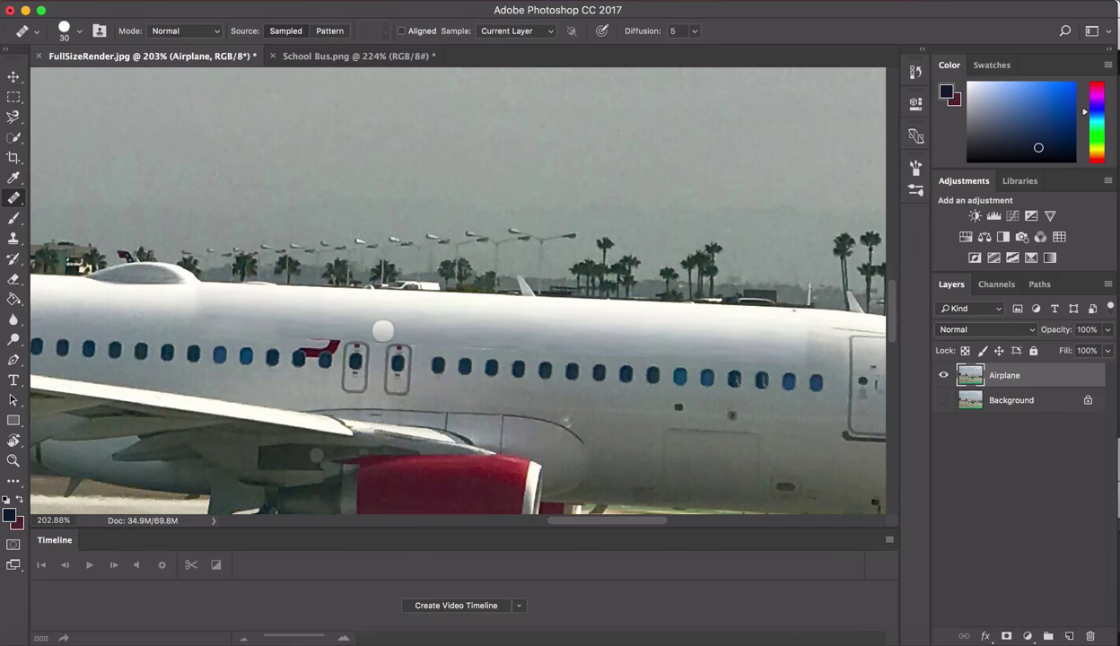
pyautogui.scroll(-1, 386, 329)
pyautogui.scroll(-5, 386, 329)
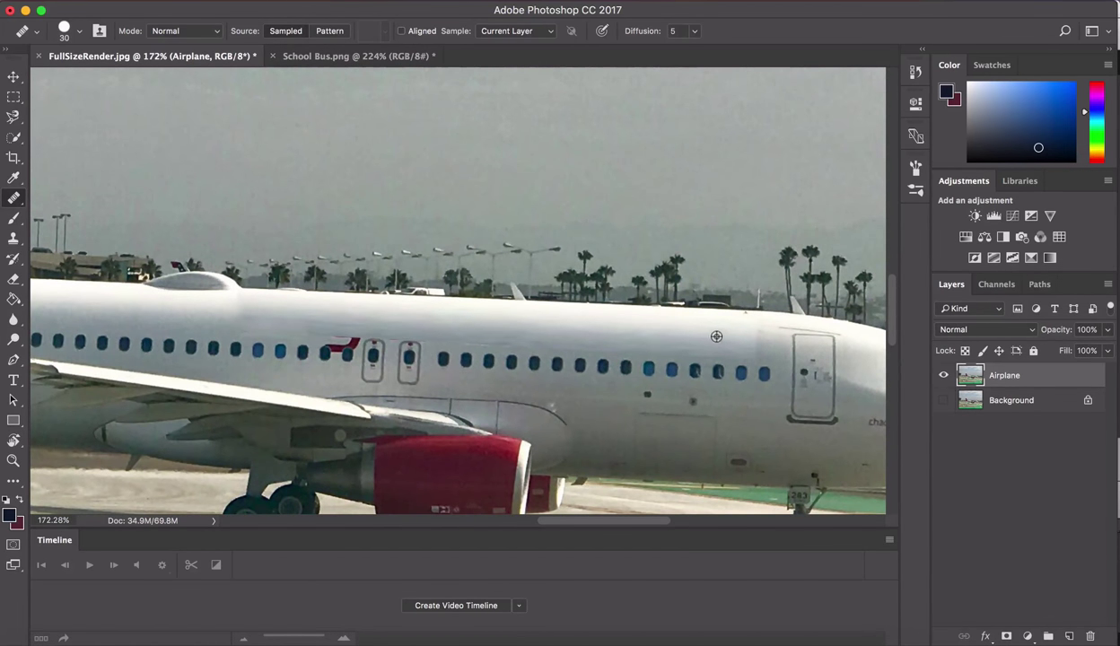
pyautogui.moveTo(732, 337)
pyautogui.mouseDown()
pyautogui.moveTo(734, 327)
pyautogui.moveTo(736, 341)
pyautogui.moveTo(718, 338)
pyautogui.mouseUp()
# Clone white fuselage over the remaining red tail of the letter g around the windows behind the two overwing exits.
pyautogui.scroll(5, 406, 322)
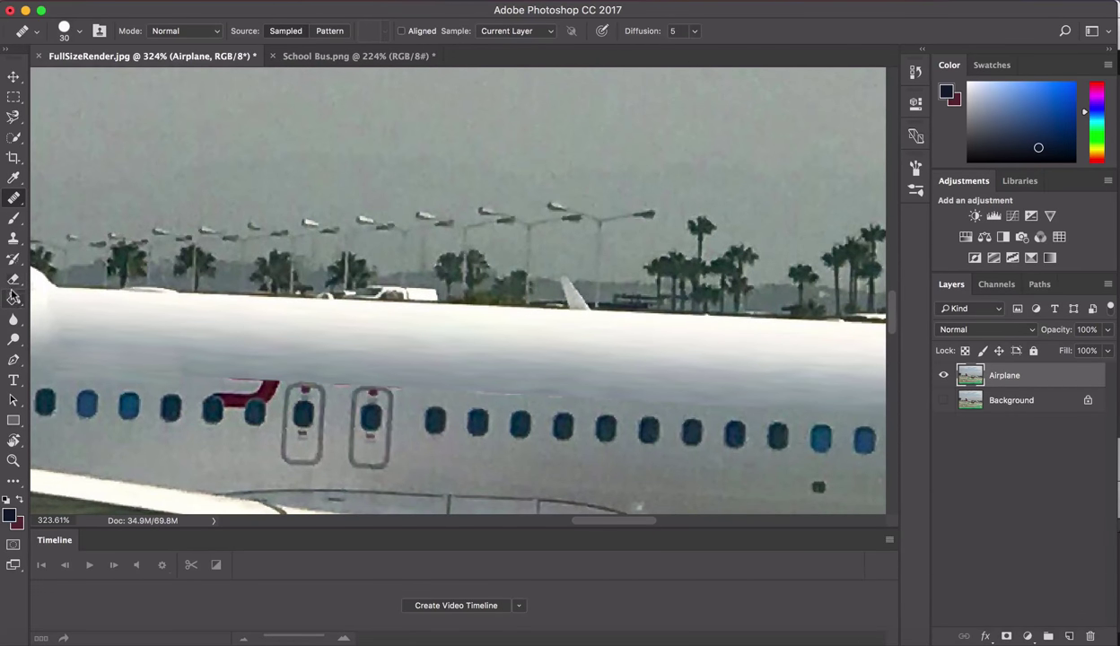
pyautogui.click(14, 239)
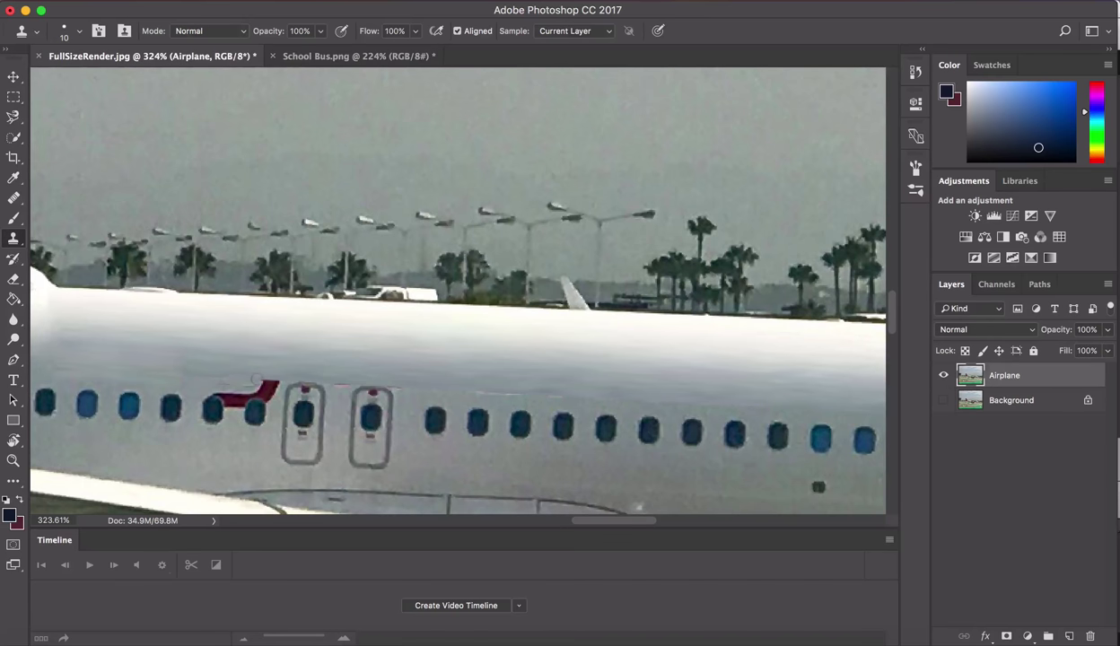
pyautogui.moveTo(260, 380); pyautogui.dragTo(188, 370)
pyautogui.click(236, 403)
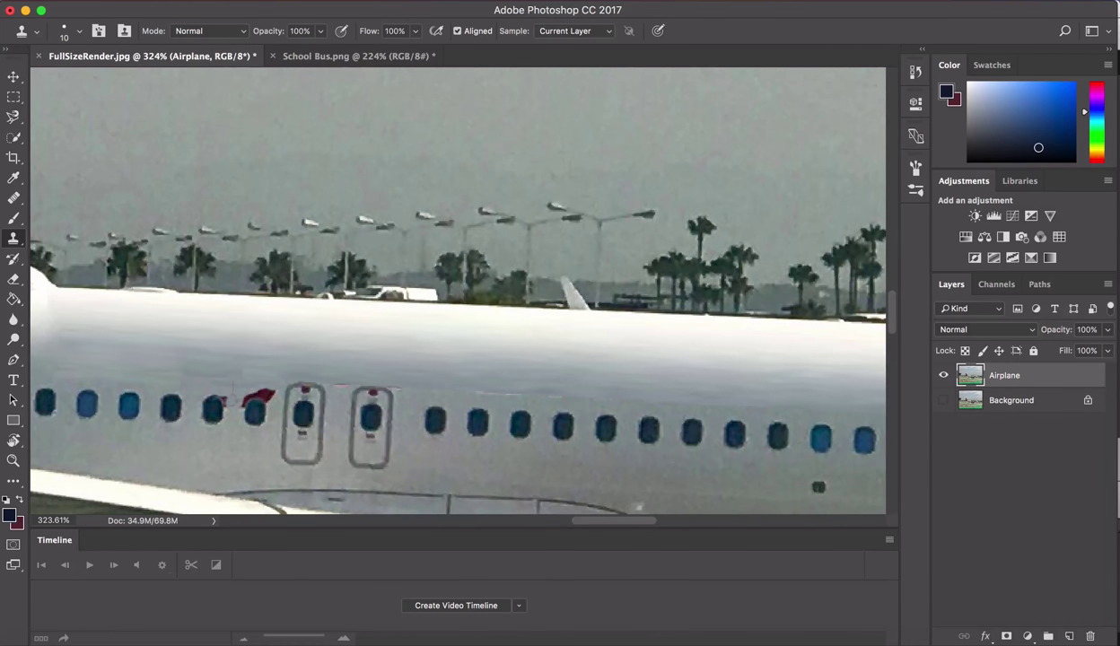
pyautogui.moveTo(264, 384); pyautogui.dragTo(218, 388)
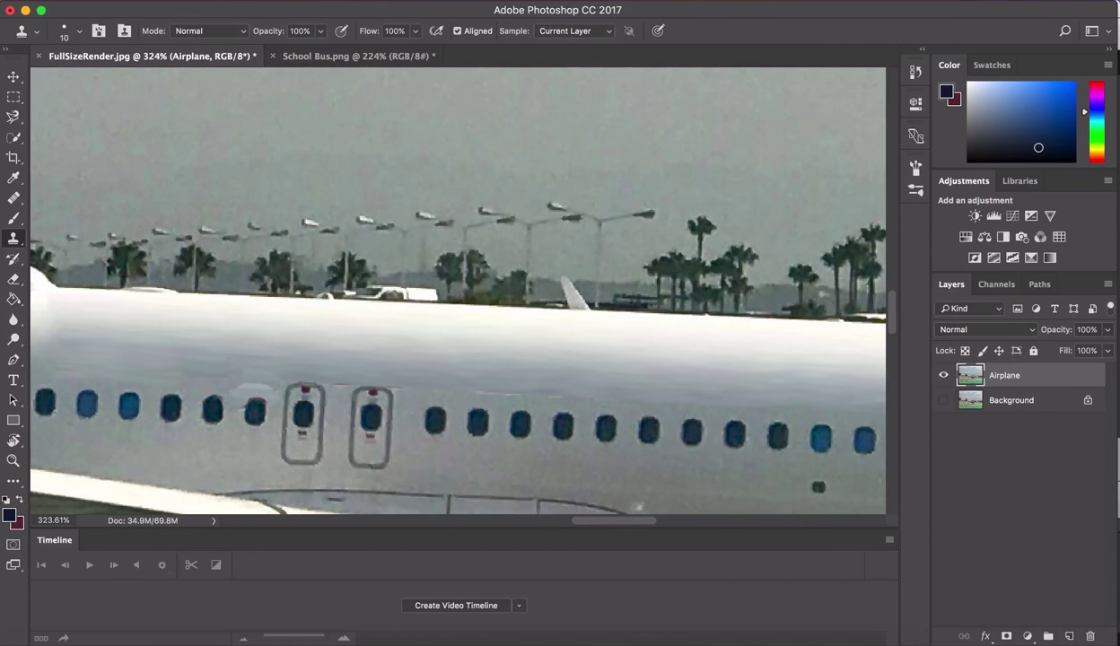
# Switch to the Healing Brush and reduce its size to 10 for the fuselage area by the overwing exits.
pyautogui.hotkey('ctrl', '0')
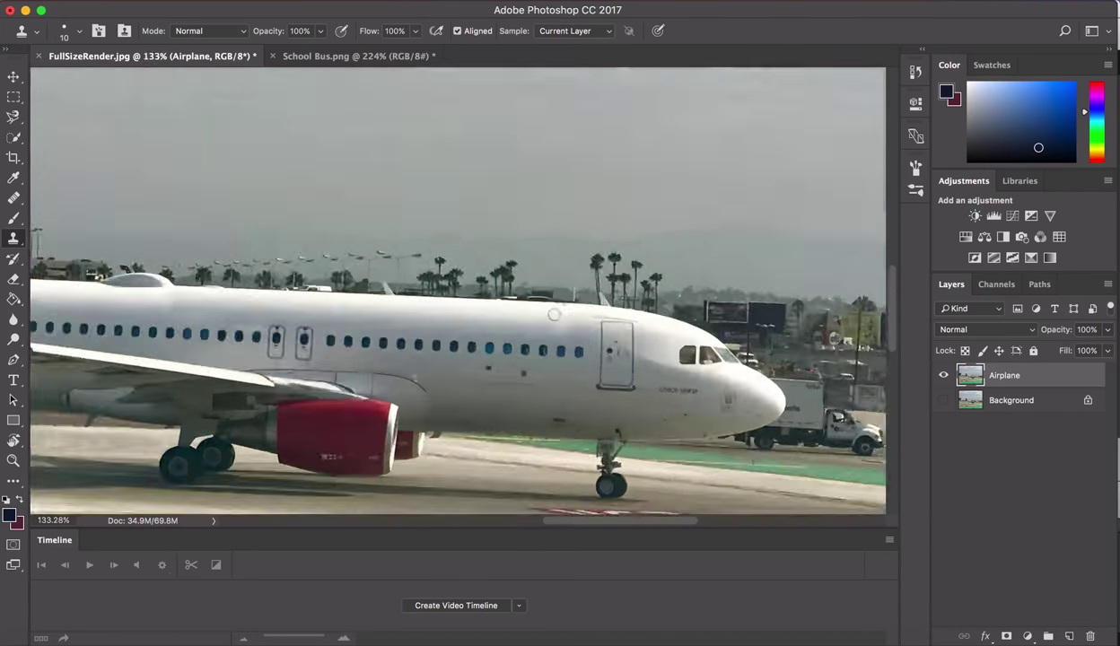
pyautogui.scroll(5, 519, 401)
pyautogui.press('j')
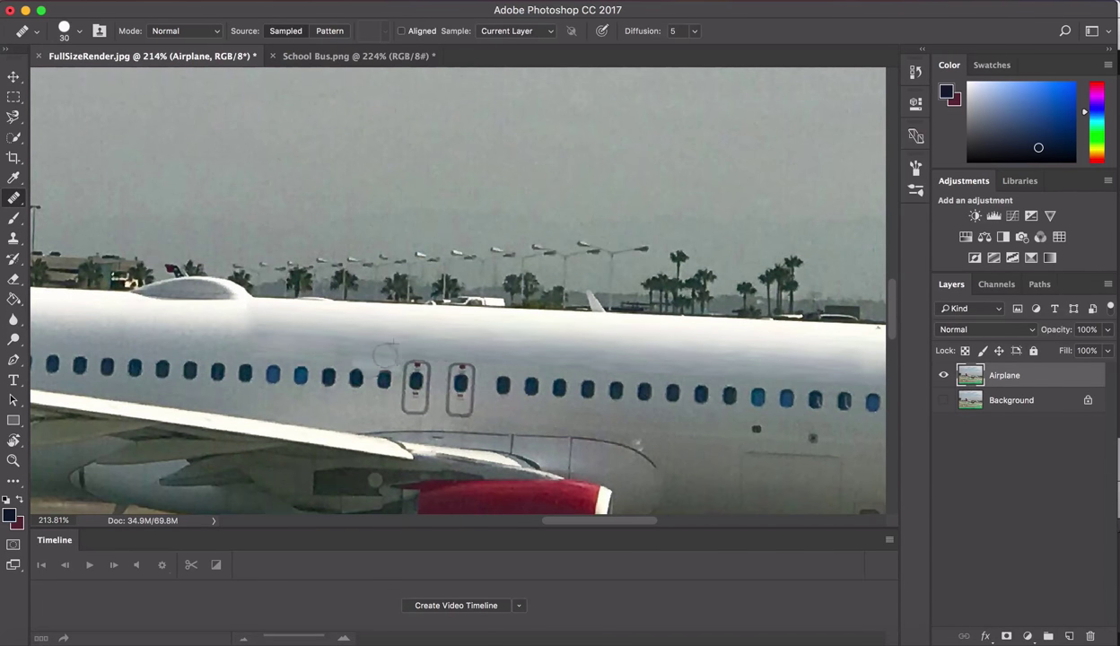
pyautogui.press('[')
pyautogui.press('[')
pyautogui.press('super+0')
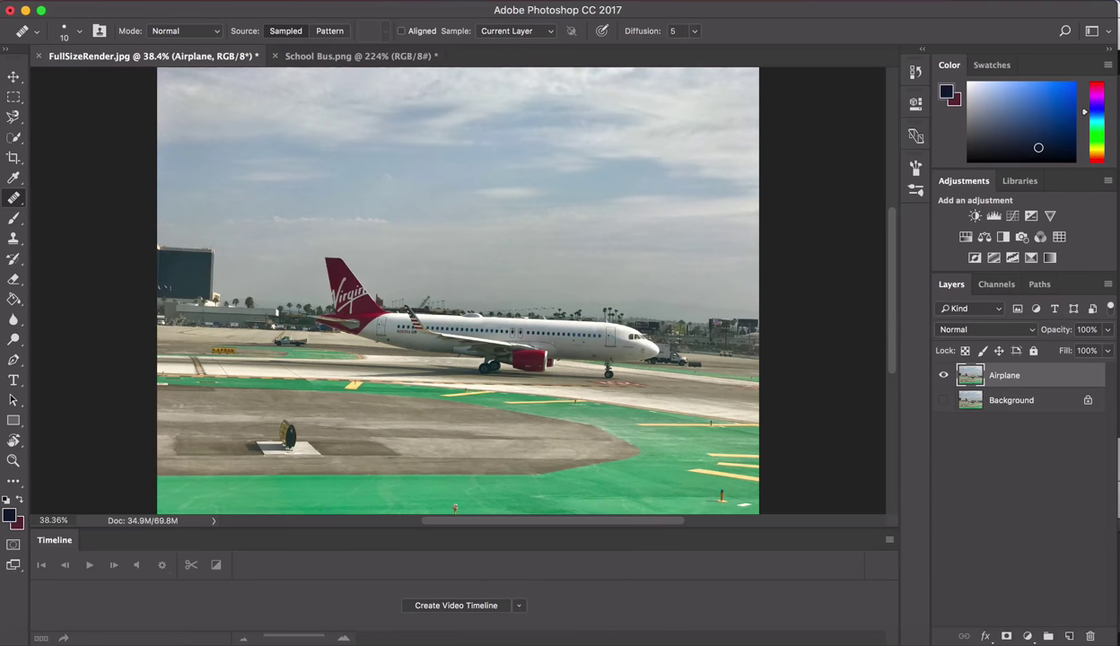
# Copy the Layer 0 copy bus body from School Bus.png into FullSizeRender.jpg, placing it below the airplane.
pyautogui.click(321, 57)
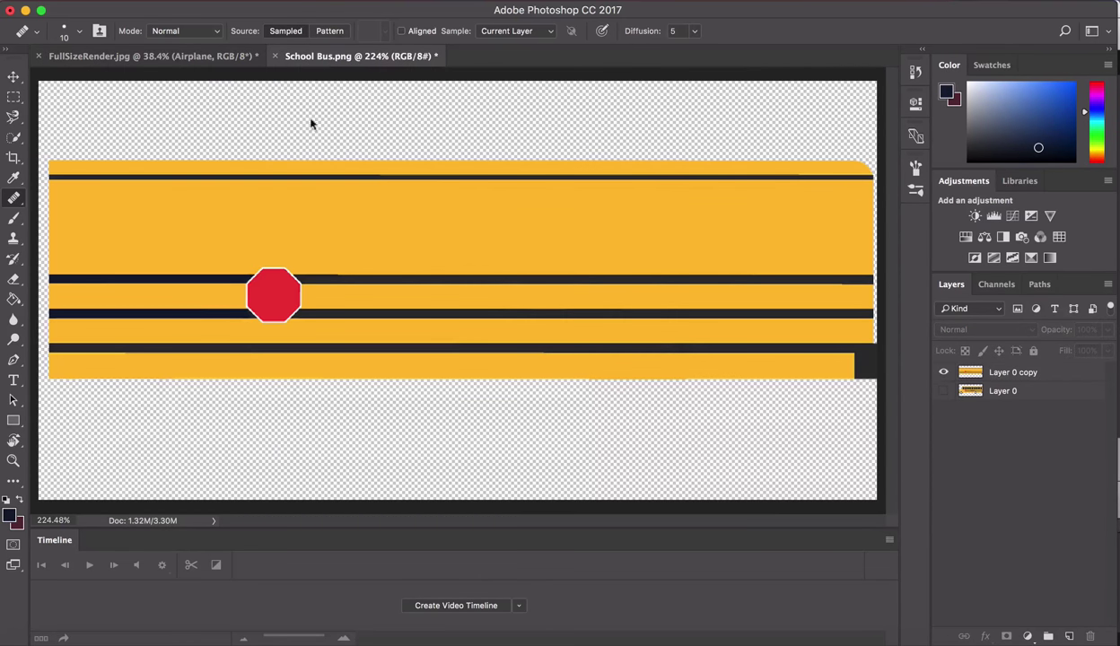
pyautogui.click(1030, 370)
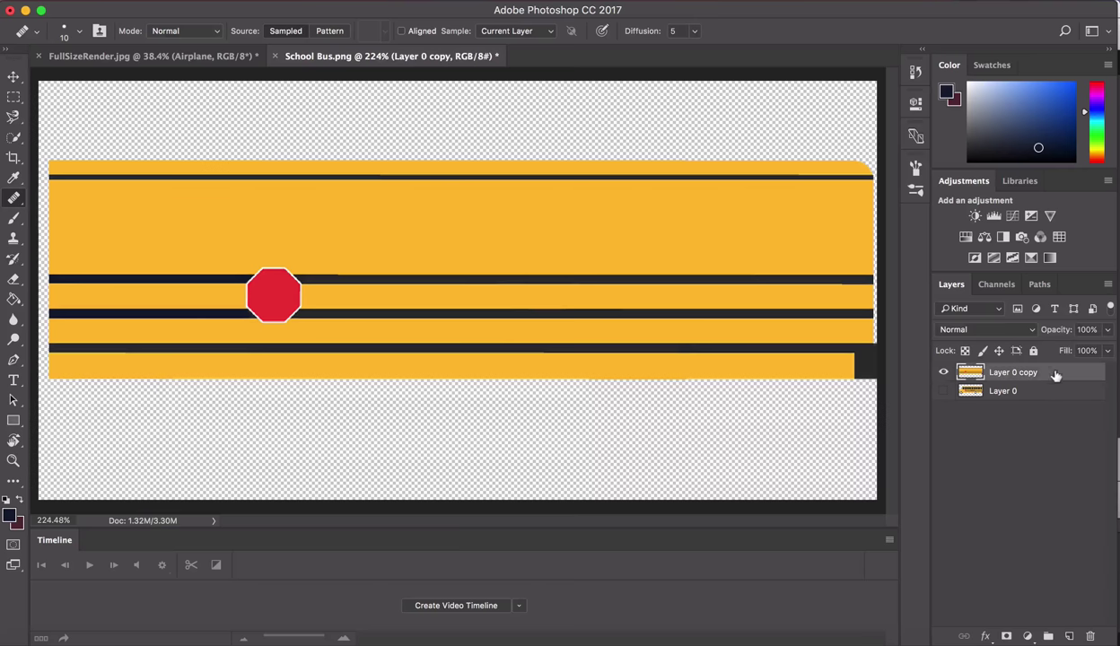
pyautogui.click(15, 79)
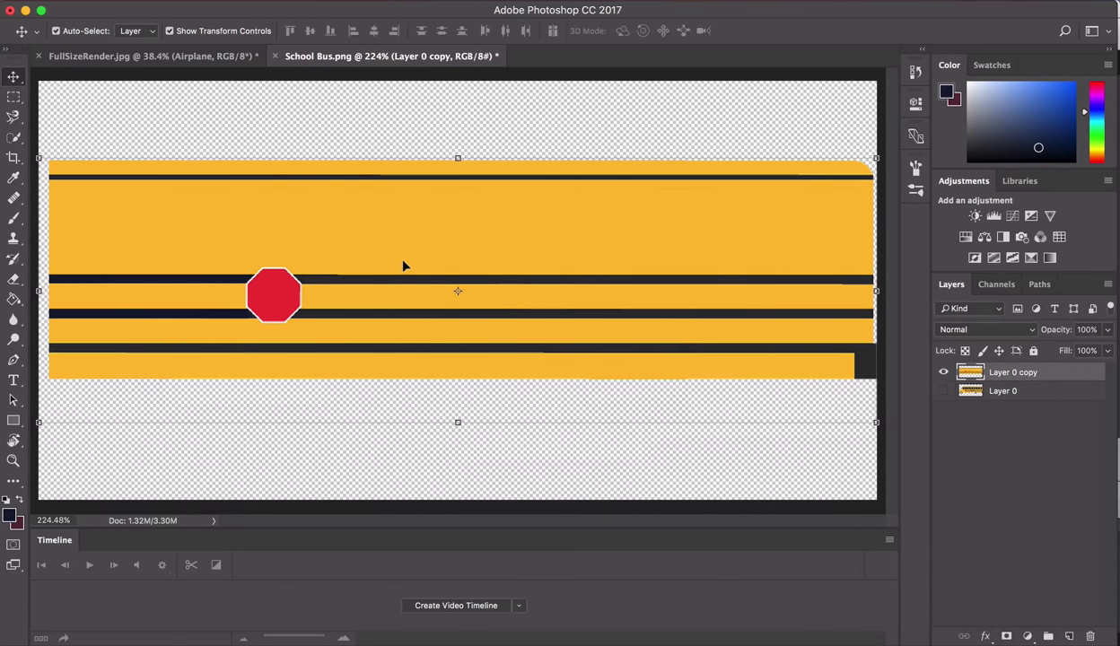
pyautogui.moveTo(403, 266); pyautogui.dragTo(133, 56)
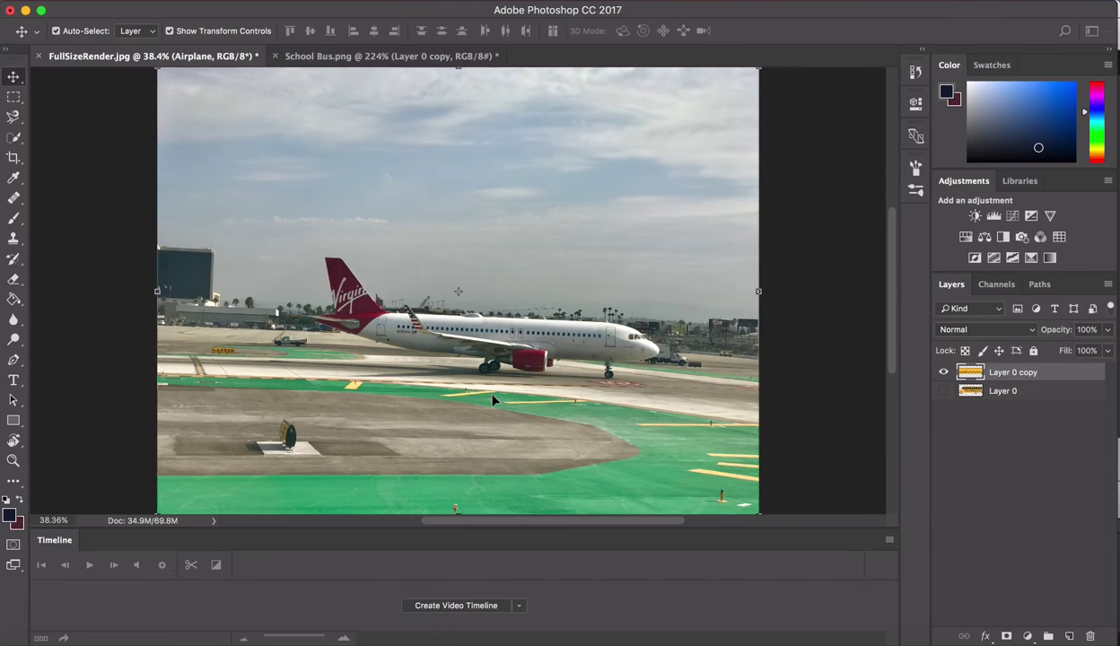
pyautogui.moveTo(491, 401); pyautogui.dragTo(492, 401)
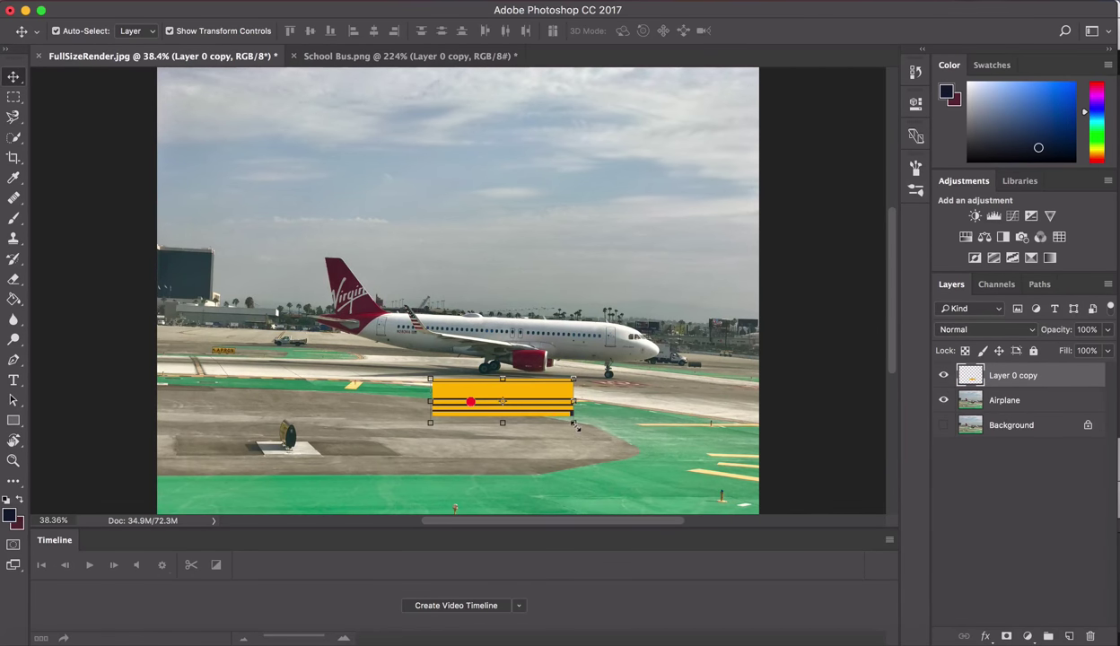
# Mirror the yellow bus body horizontally, enlarge it to about 261% width and 229% height, and rotate it about 2.5°.
pyautogui.scroll(5, 577, 370)
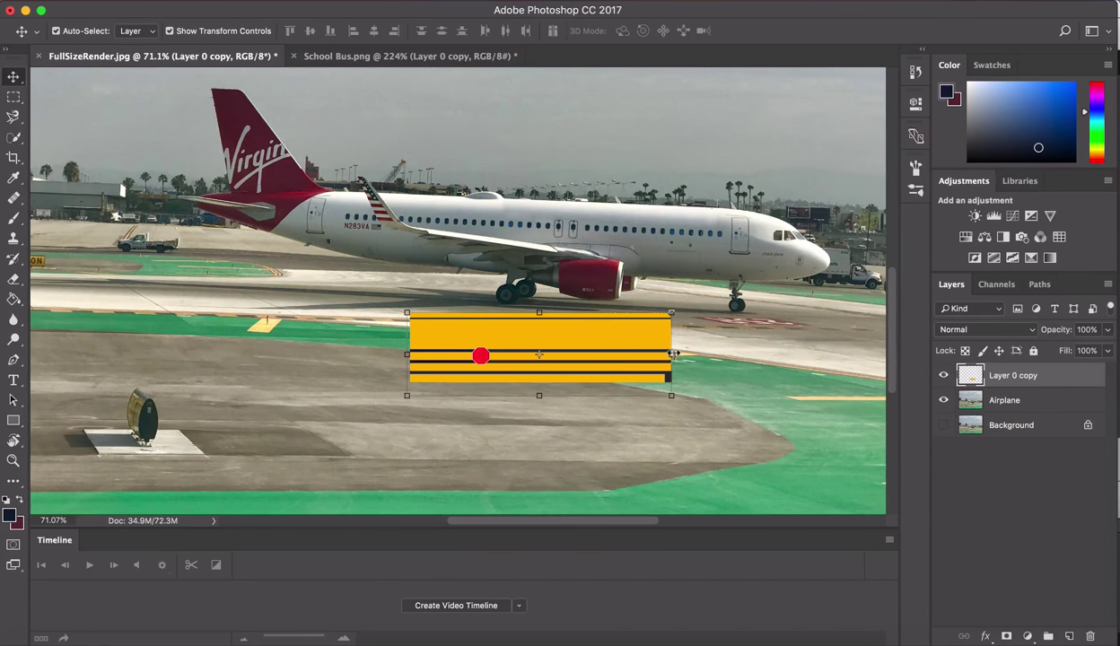
pyautogui.moveTo(674, 354); pyautogui.dragTo(113, 314)
pyautogui.moveTo(258, 312); pyautogui.dragTo(259, 204)
pyautogui.moveTo(407, 299); pyautogui.dragTo(804, 328)
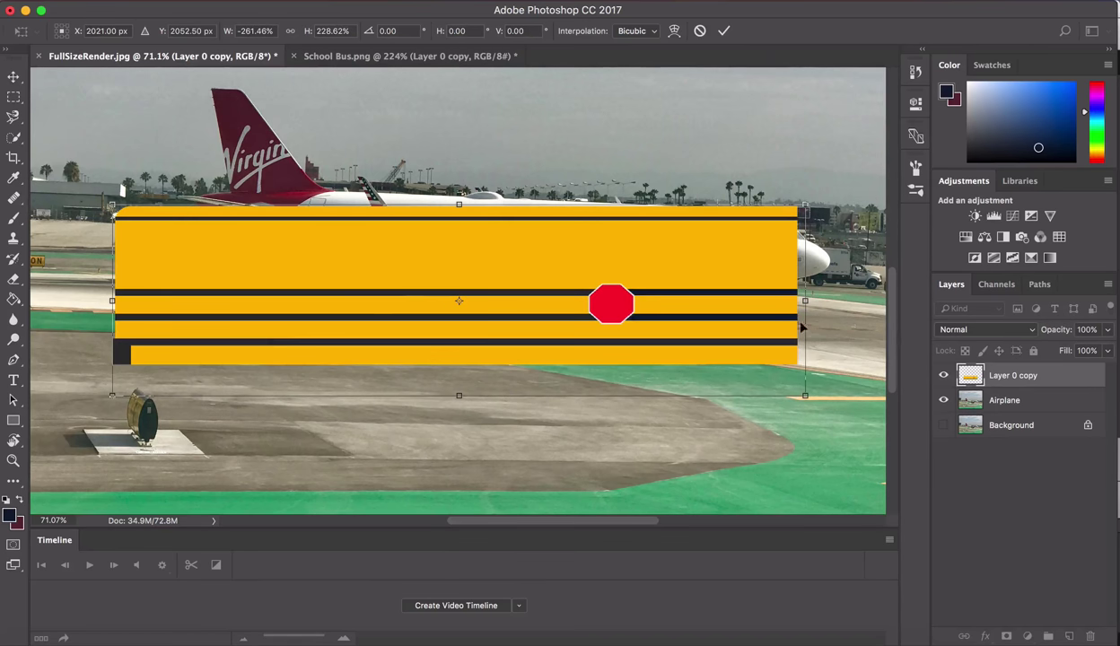
pyautogui.moveTo(817, 410); pyautogui.dragTo(797, 420)
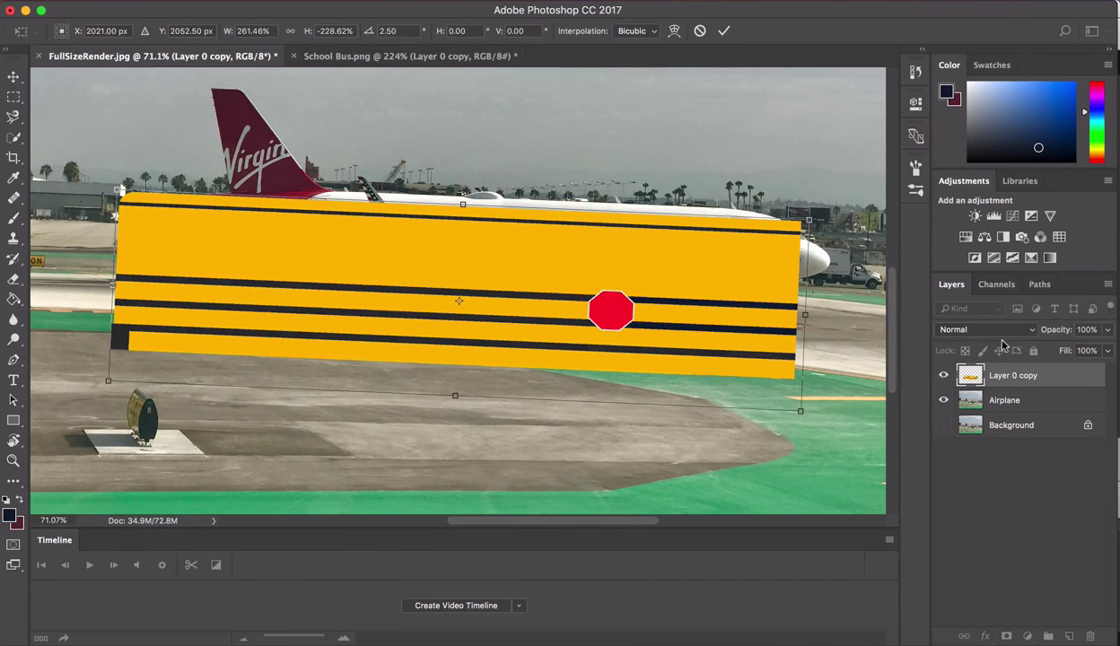
# Lower the bus body layer's opacity to 46% and move the body over the airplane.
pyautogui.click(1107, 332)
pyautogui.moveTo(1107, 334); pyautogui.dragTo(1041, 349)
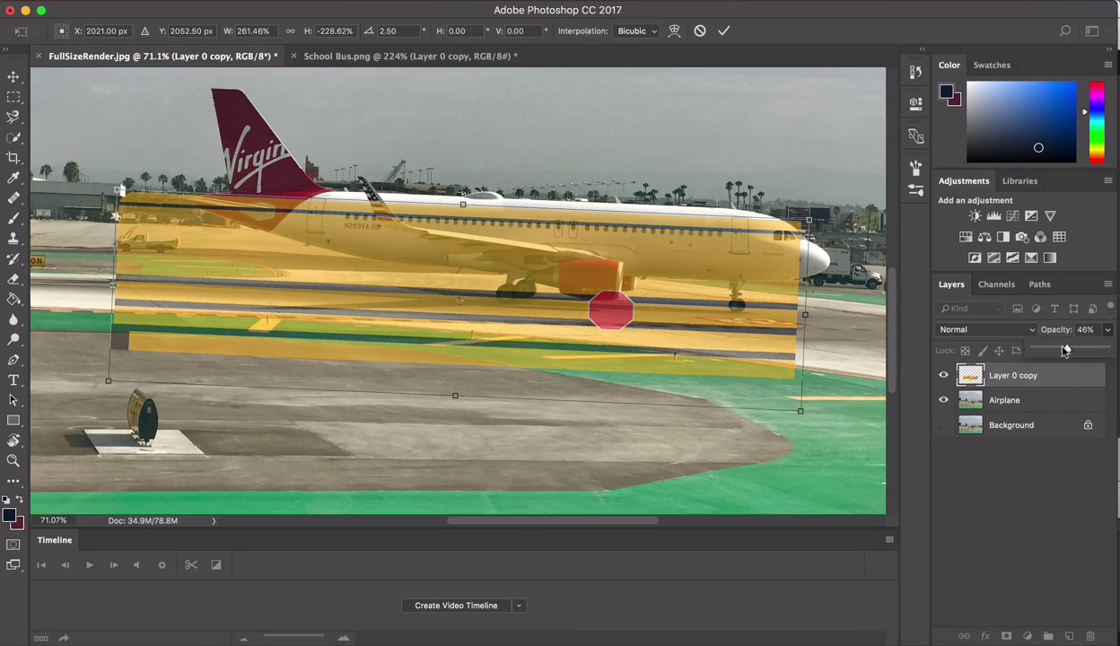
pyautogui.moveTo(499, 286); pyautogui.dragTo(534, 213)
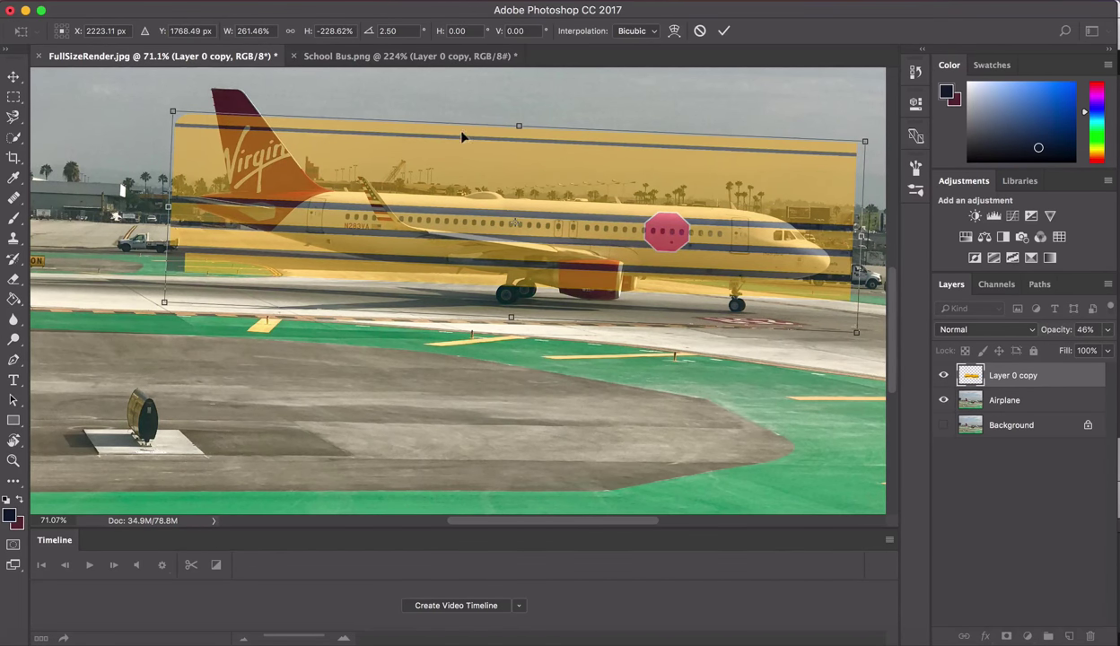
# Stretch the bus body to about 289% height and shift it slightly to line its stripes up with the fuselage.
pyautogui.moveTo(521, 125); pyautogui.dragTo(522, 96)
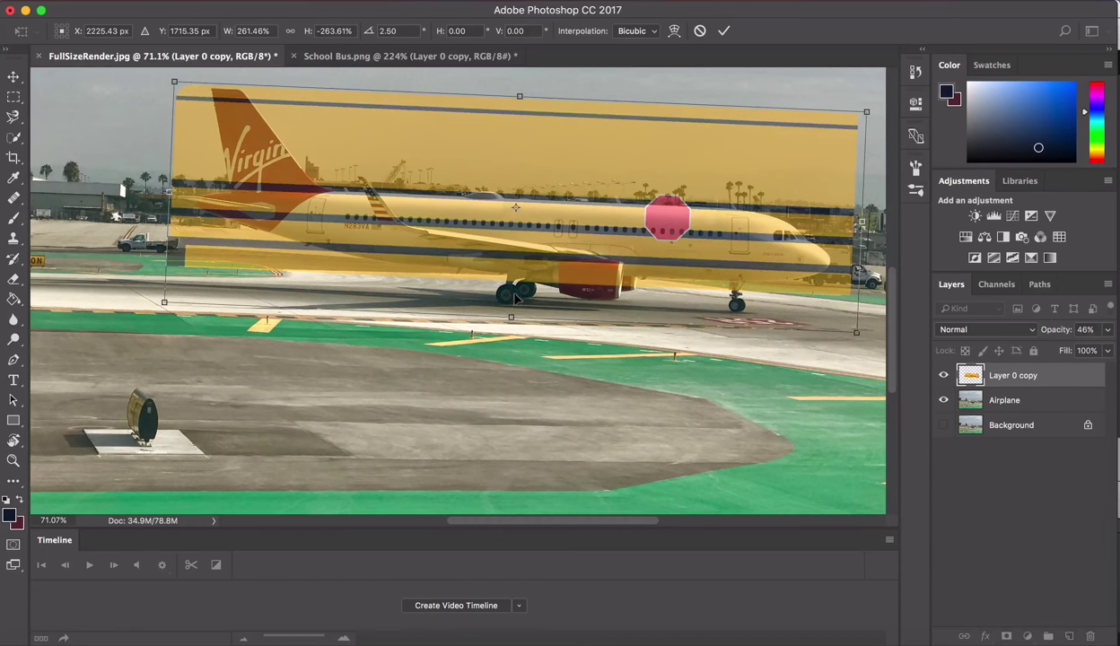
pyautogui.moveTo(512, 321); pyautogui.dragTo(510, 338)
pyautogui.moveTo(534, 217); pyautogui.dragTo(535, 222)
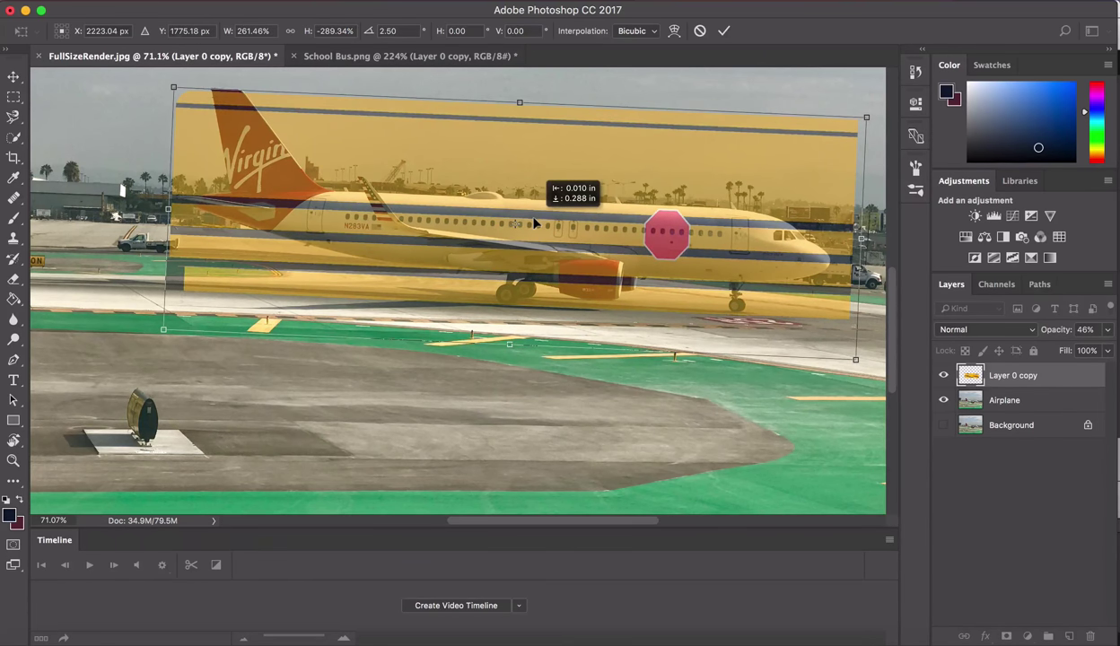
pyautogui.moveTo(535, 222); pyautogui.dragTo(535, 222)
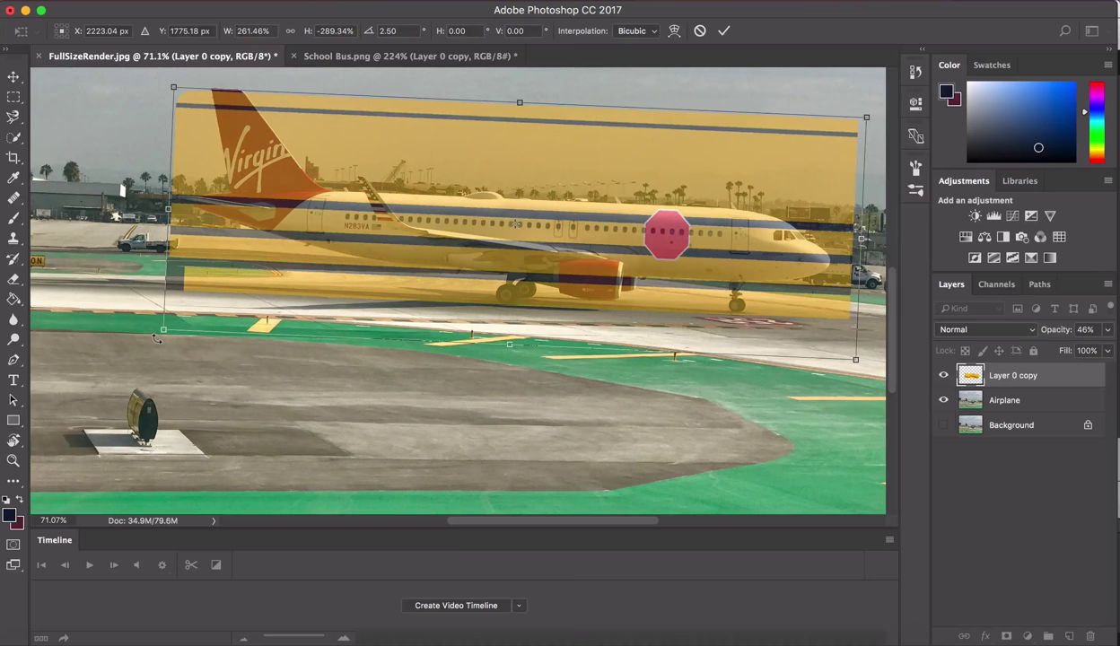
# Rotate the bus body to about 3.5°, nudge it up to follow the fuselage and apply the transformation.
pyautogui.moveTo(155, 335); pyautogui.dragTo(154, 334)
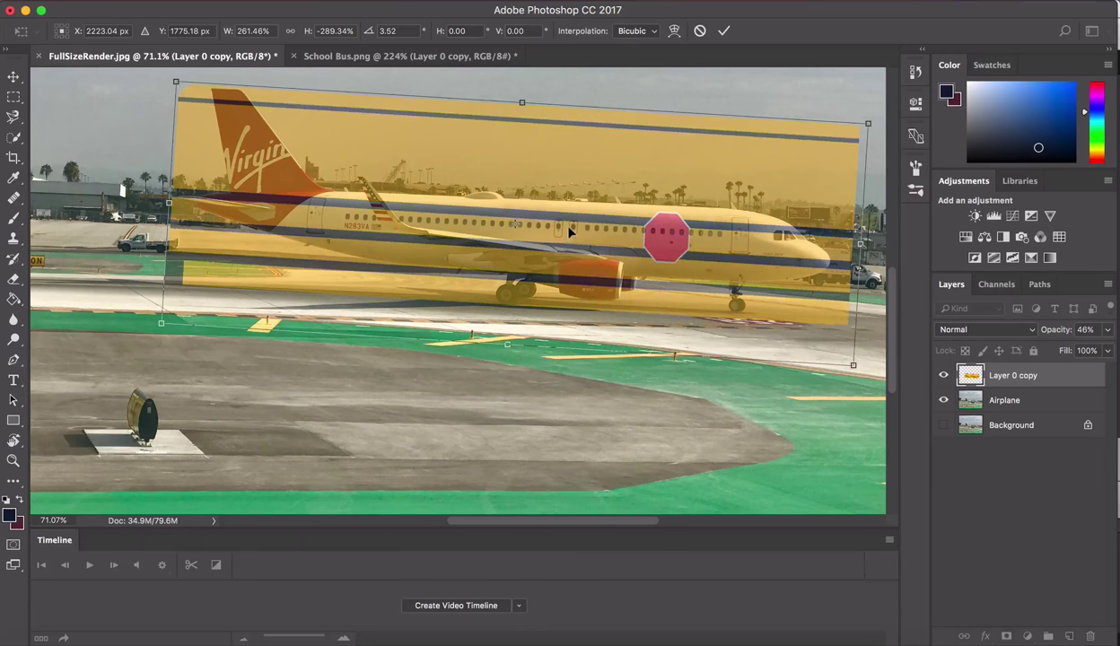
pyautogui.moveTo(569, 232); pyautogui.dragTo(570, 232)
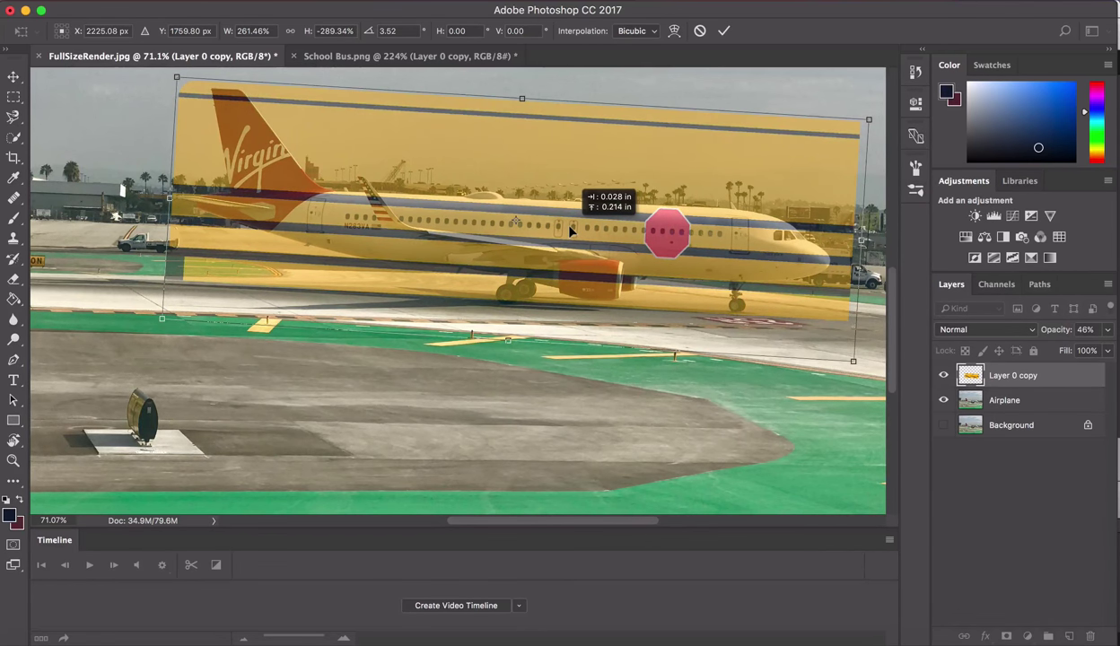
pyautogui.moveTo(569, 232); pyautogui.dragTo(569, 231)
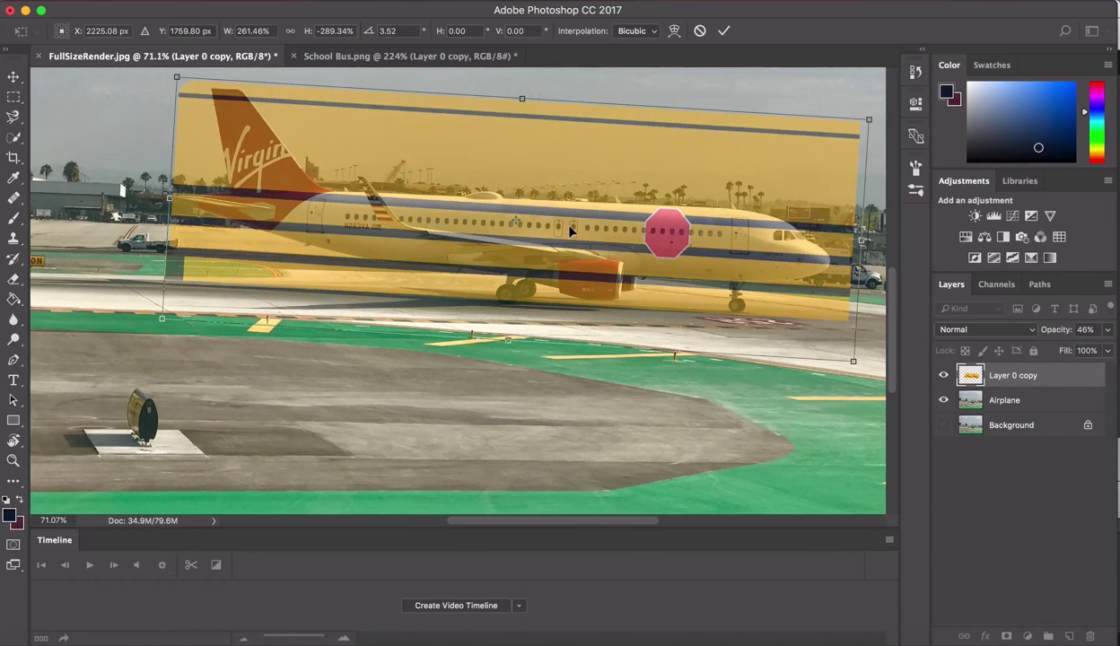
pyautogui.click(723, 30)
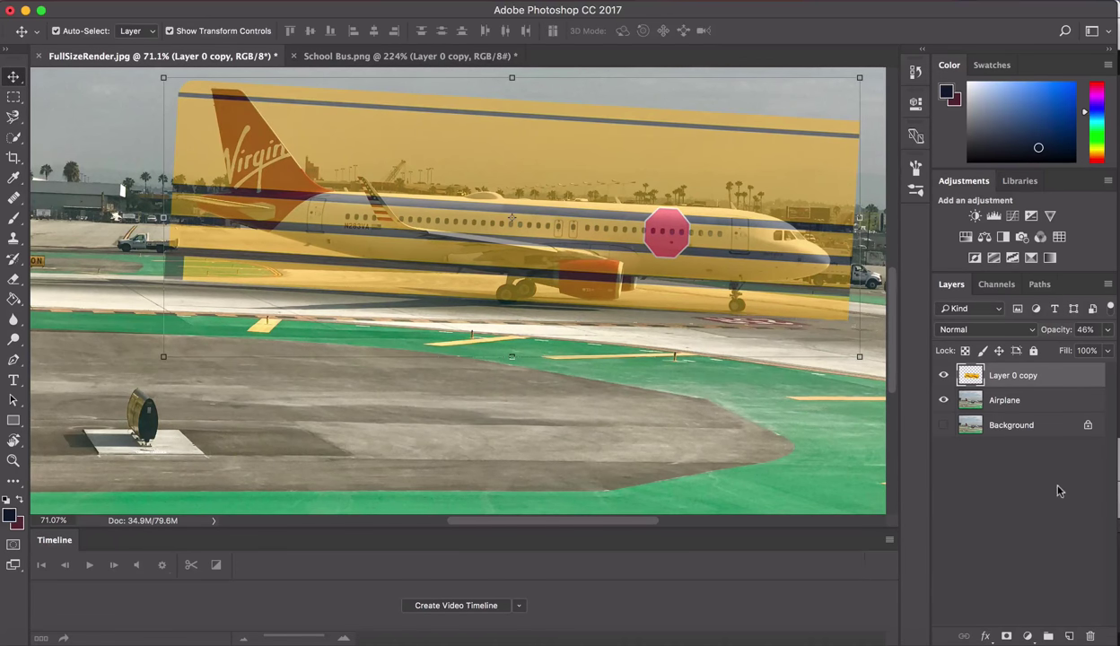
# Hide the Layer 0 copy bus body and trace a closed Magnetic Lasso selection around the whole airplane.
pyautogui.click(944, 377)
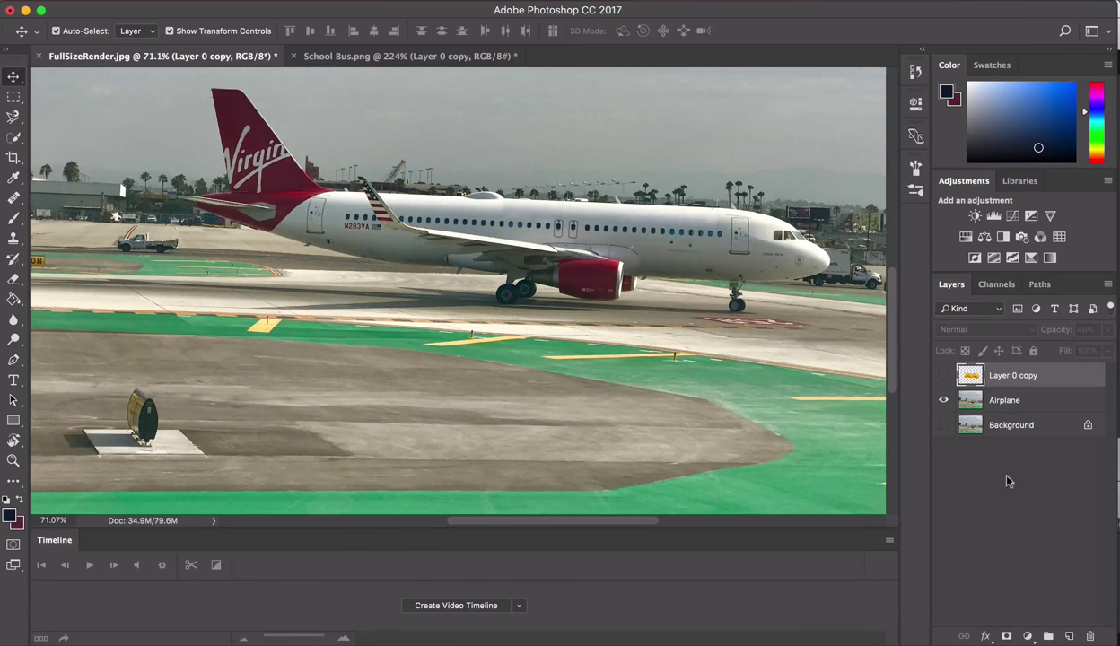
pyautogui.click(13, 119)
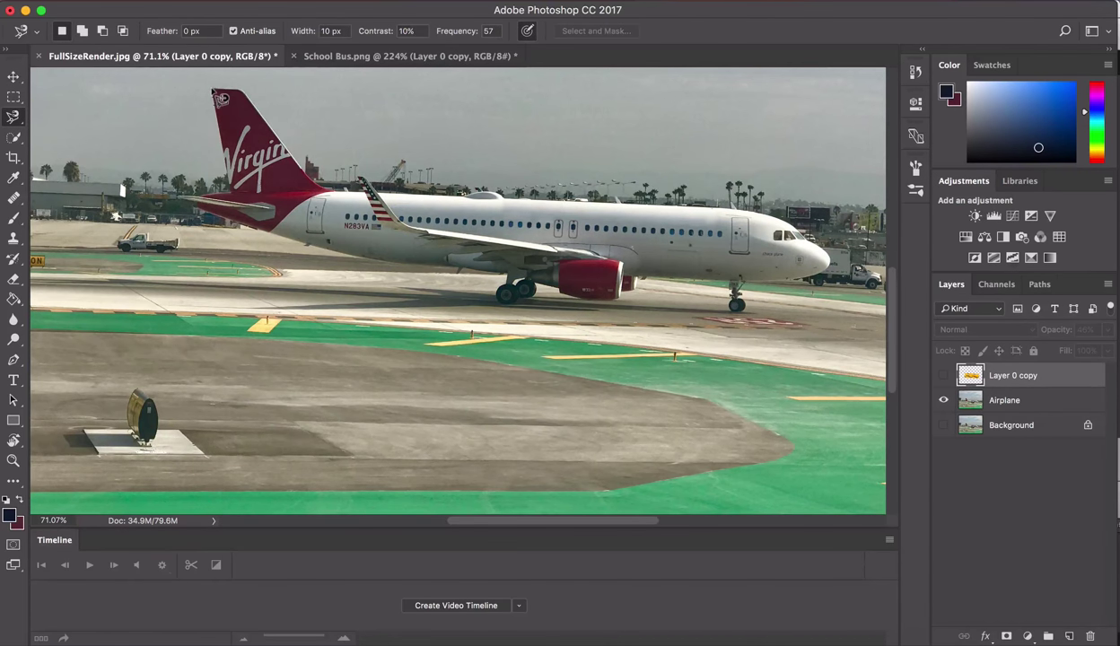
pyautogui.click(213, 89)
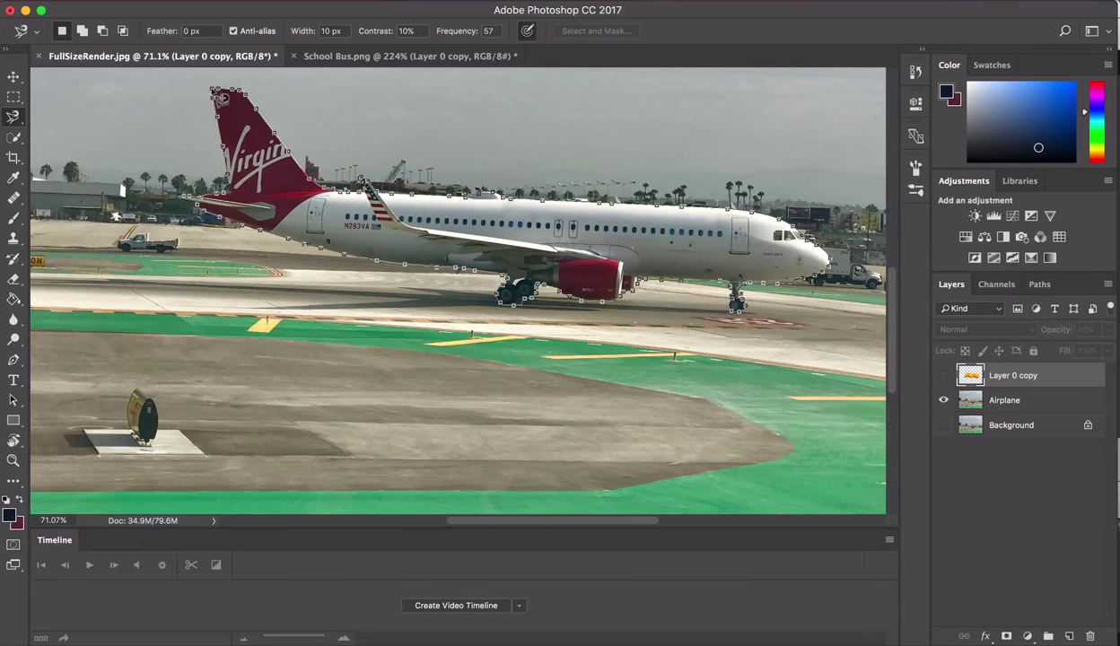
pyautogui.click(214, 91)
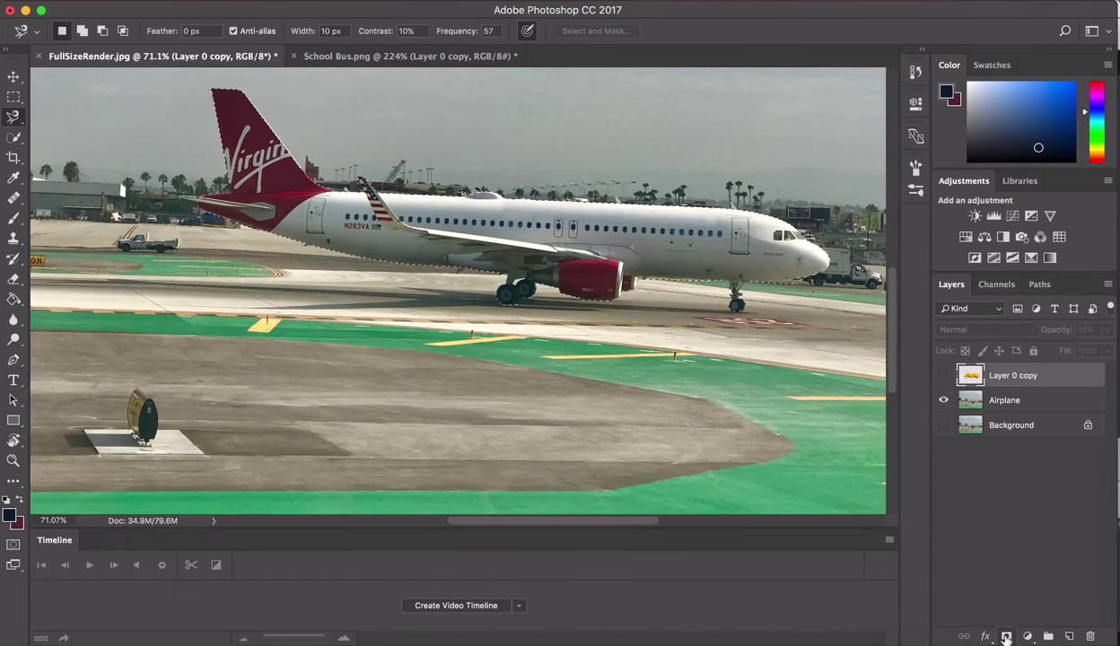
# Undo the mask placed on Layer 0 copy and apply the airplane selection as a layer mask on the Airplane layer instead.
pyautogui.click(1006, 636)
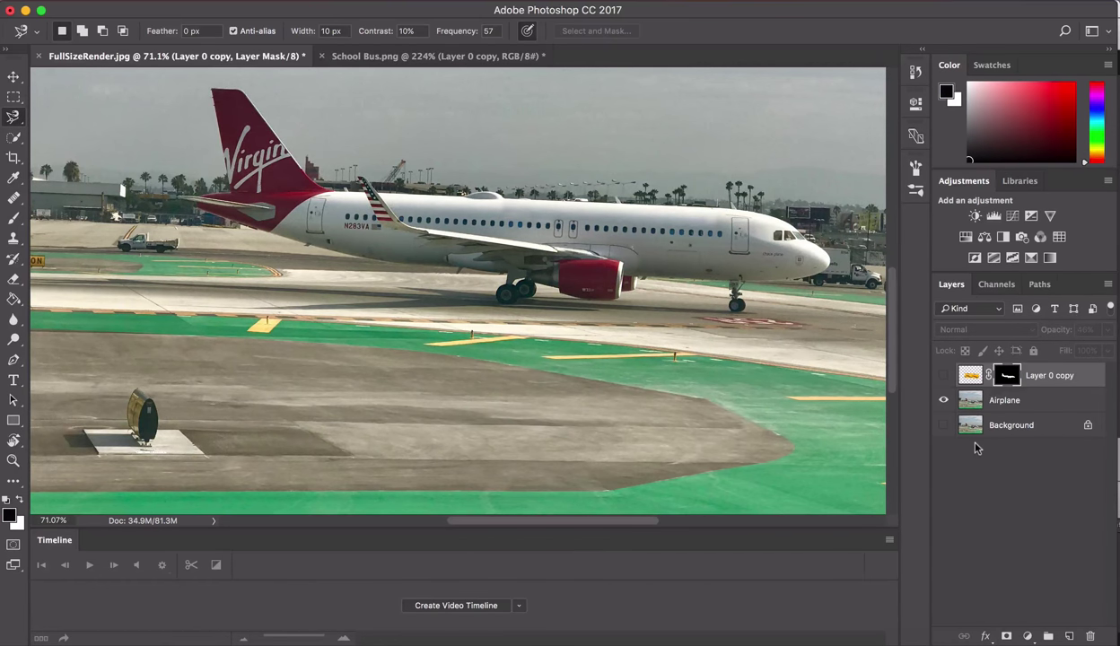
pyautogui.press('super+z')
pyautogui.click(977, 399)
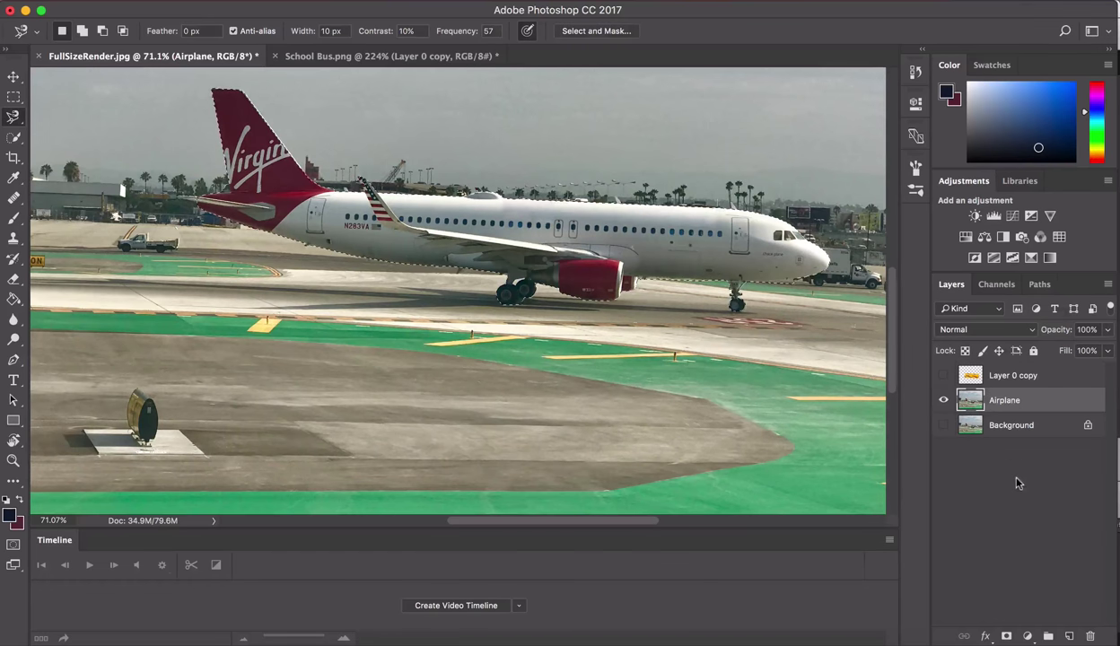
pyautogui.click(1006, 636)
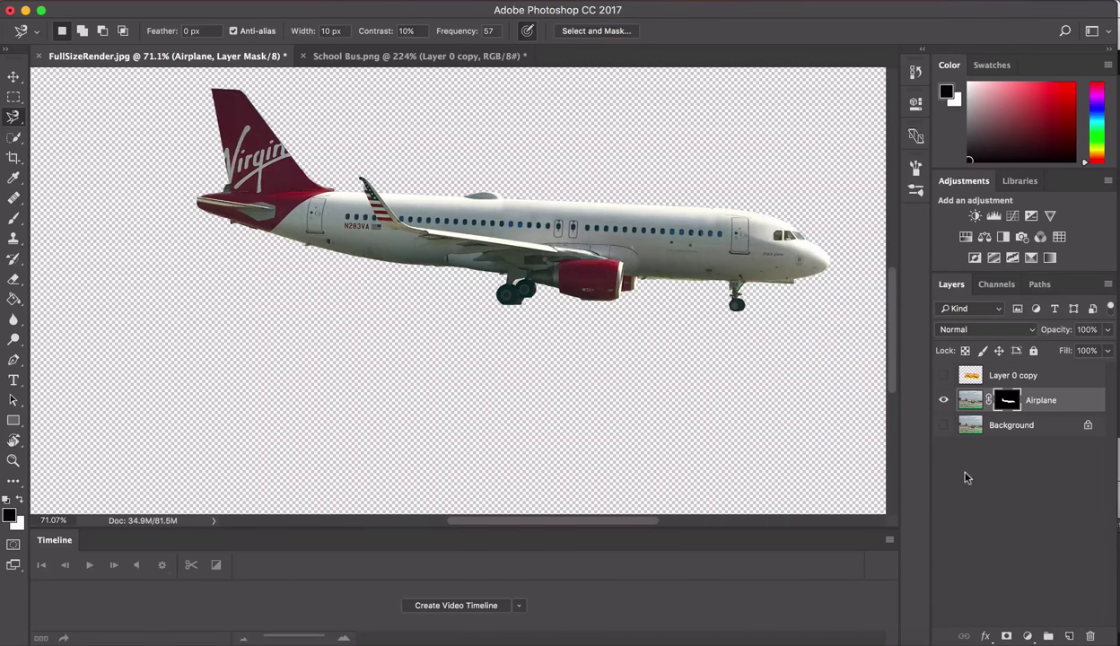
# Duplicate the masked Airplane layer, hiding the original and naming the copy Mask 1.
pyautogui.press('super+j')
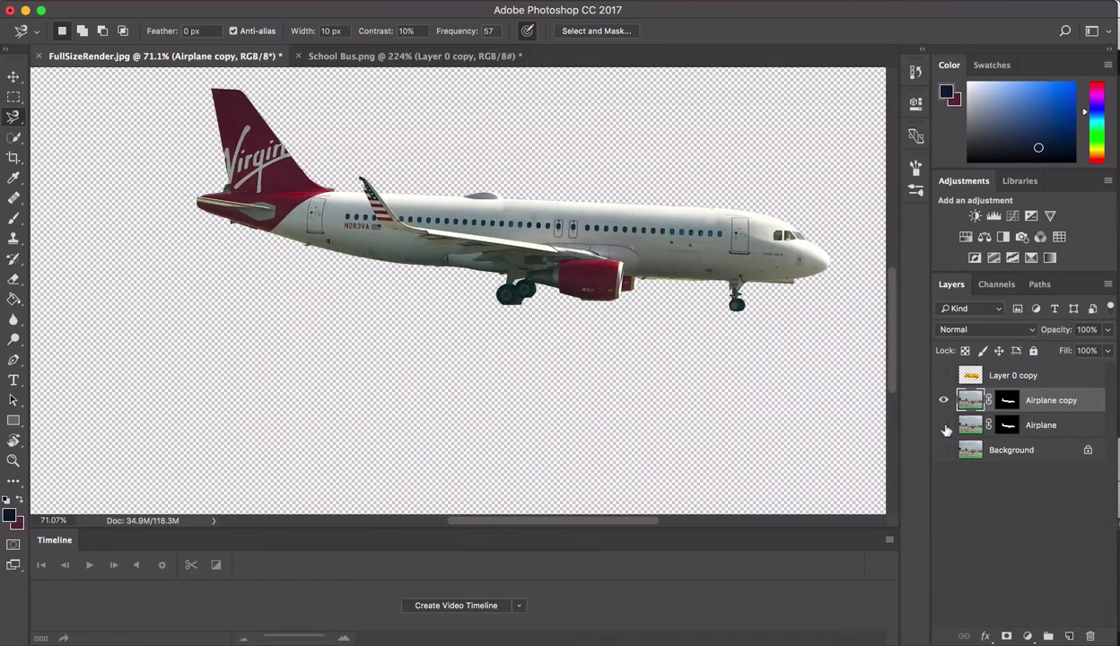
pyautogui.doubleClick(1043, 403)
pyautogui.write('Mask 1')
pyautogui.press('Return')
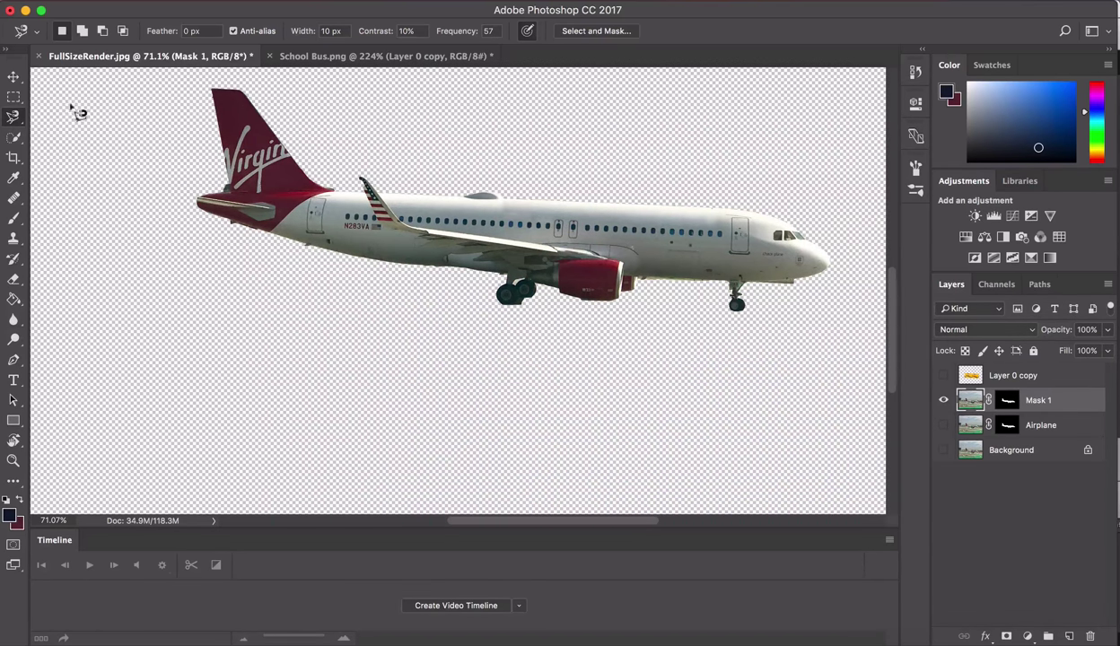
# Open Select and Mask for Mask 1 and try an adding brush stroke below the rear fuselage, undoing it.
pyautogui.click(596, 31)
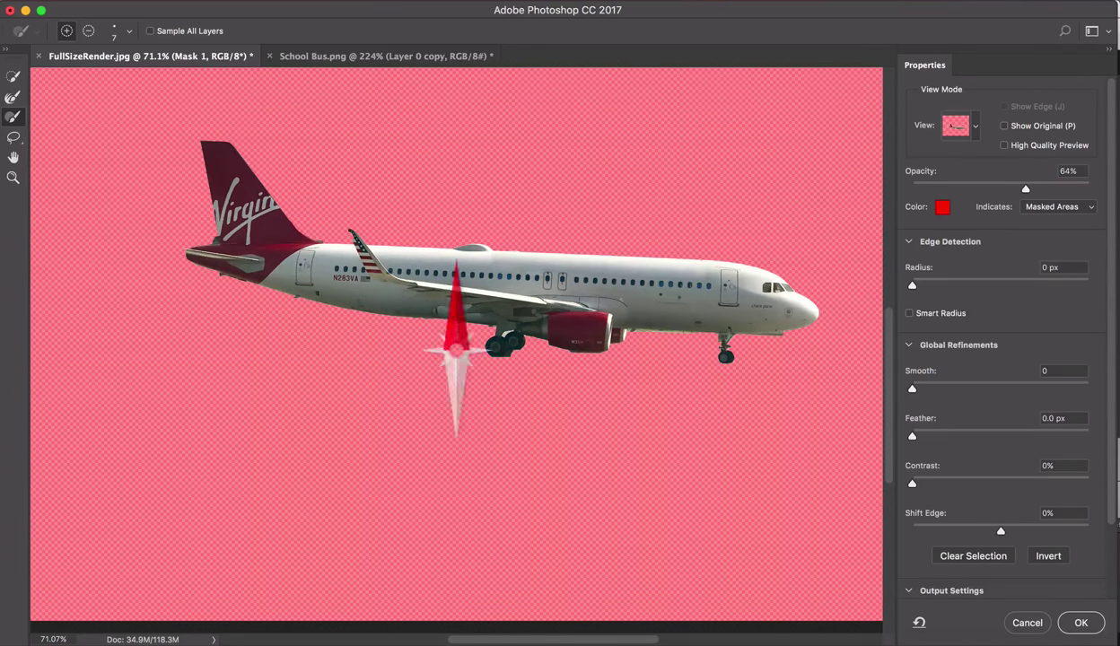
pyautogui.scroll(3, 473, 233)
pyautogui.scroll(3, 451, 341)
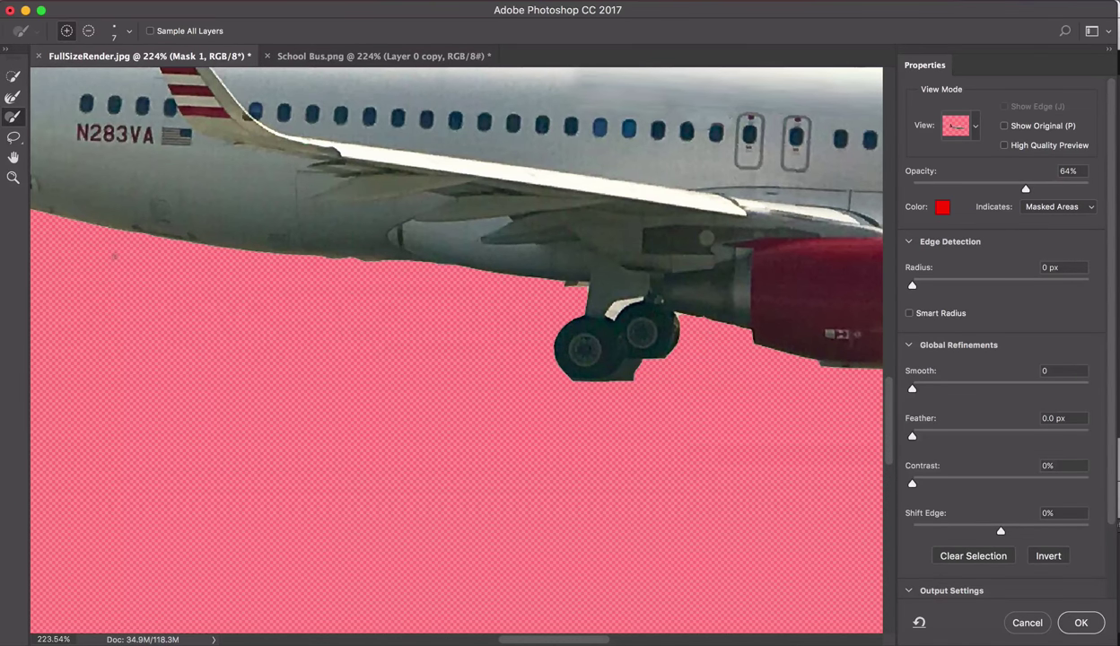
pyautogui.moveTo(114, 255); pyautogui.dragTo(211, 326)
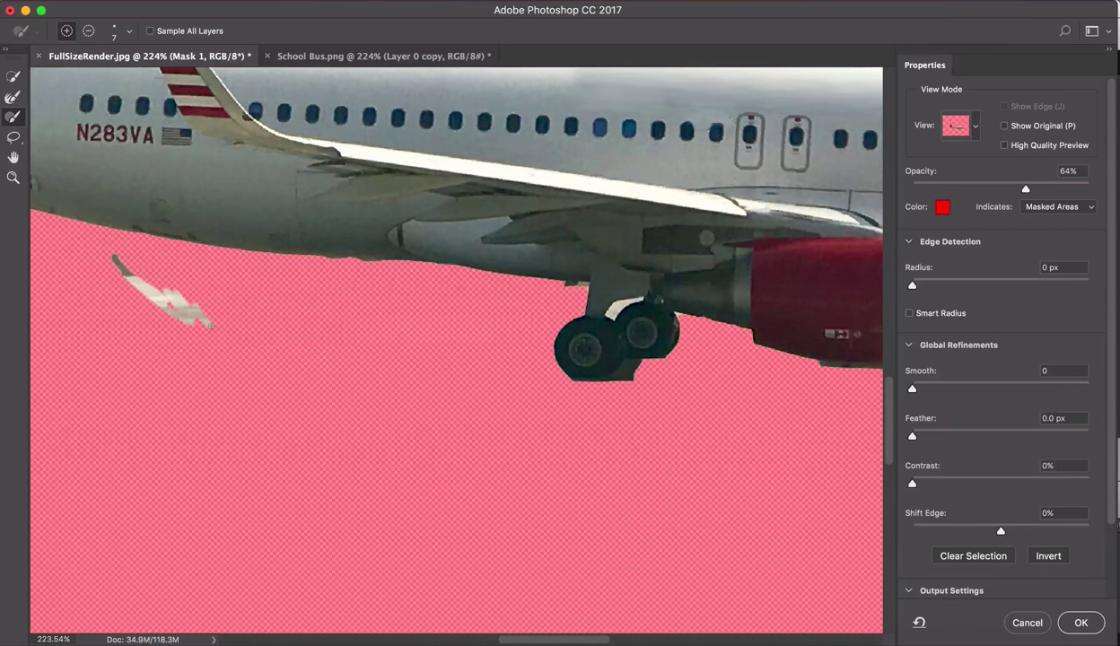
pyautogui.press('super+z')
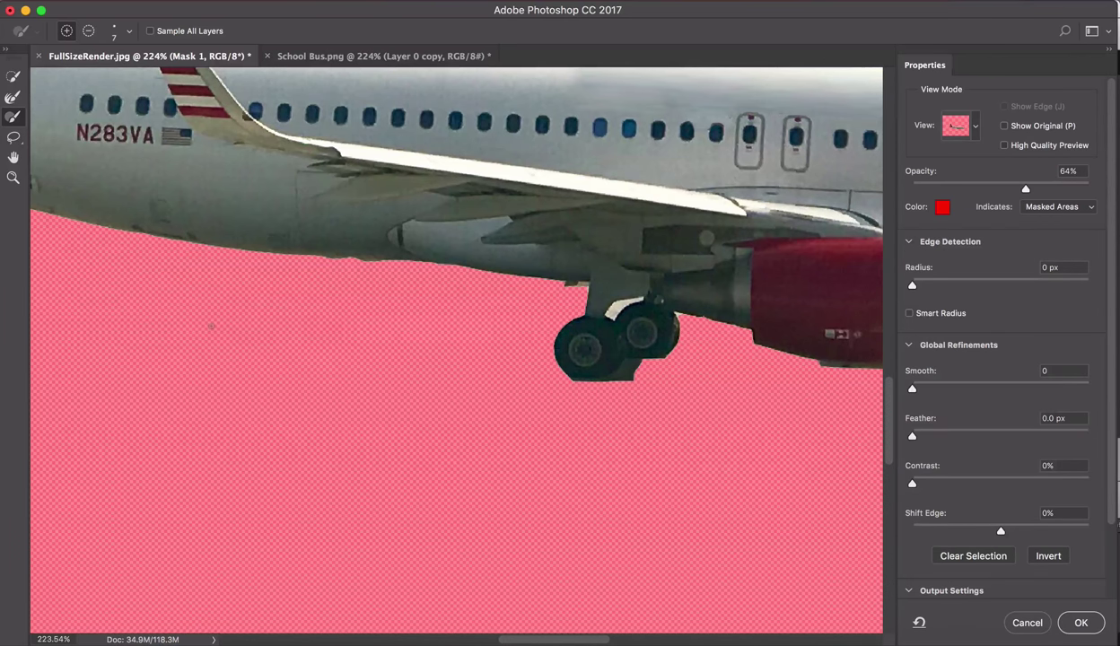
# With a small subtracting brush, remove leftover background from the mask around the main landing gear and along the airplane's underside.
pyautogui.click(88, 32)
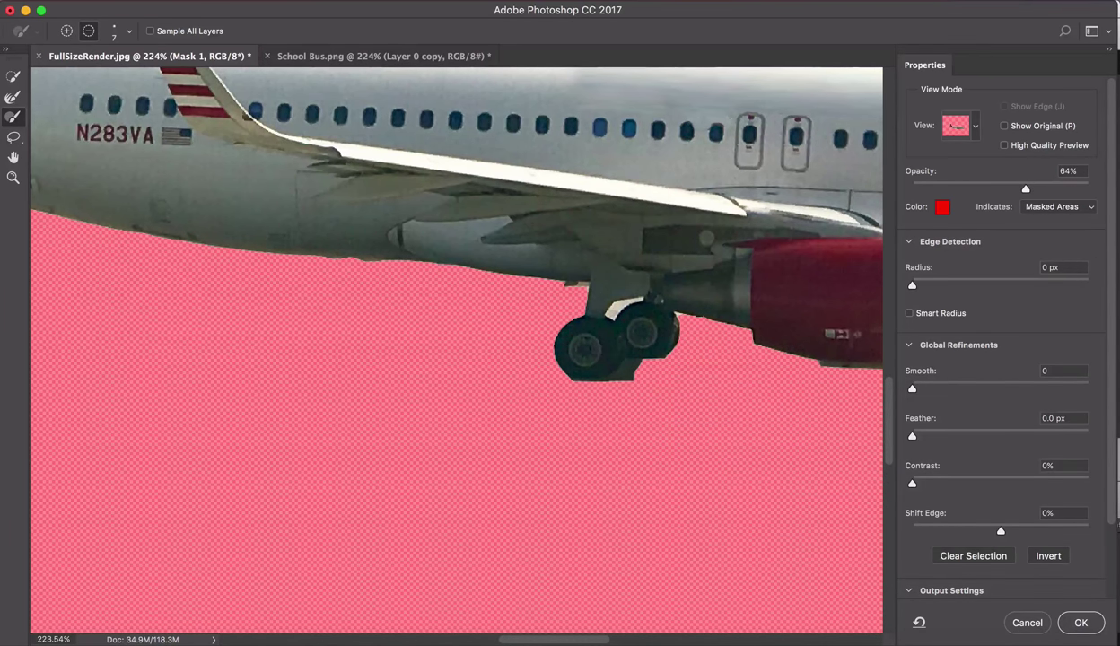
pyautogui.click(610, 311)
pyautogui.press('[')
pyautogui.press('[')
pyautogui.press('[')
pyautogui.scroll(5, 456, 350)
pyautogui.hscroll(10, 456, 351)
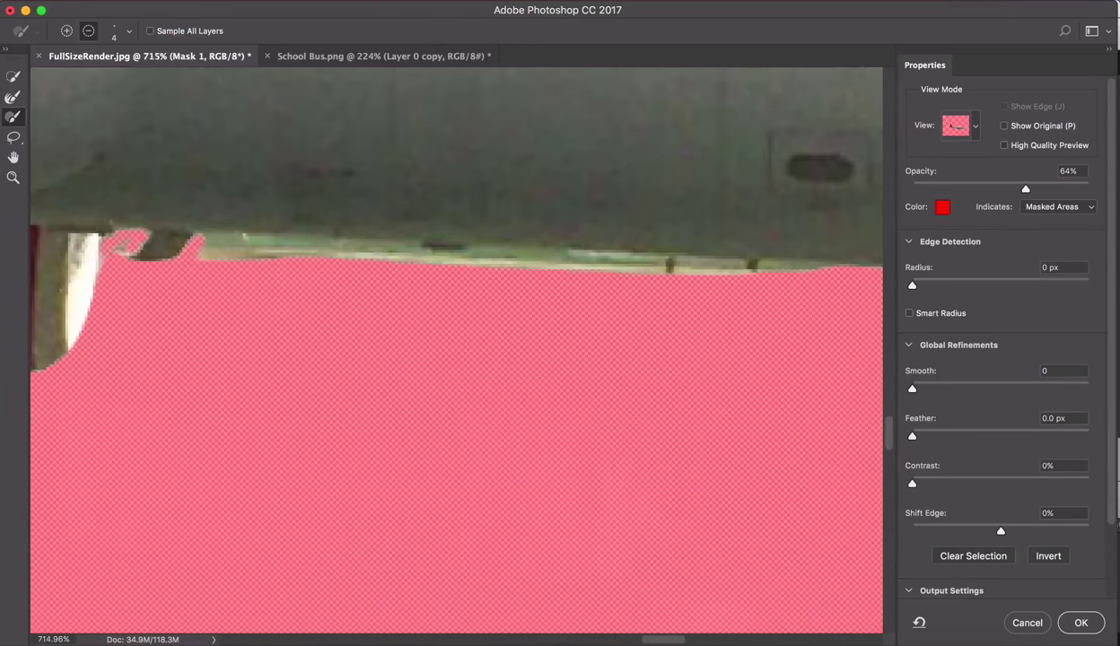
pyautogui.hscroll(5, 456, 350)
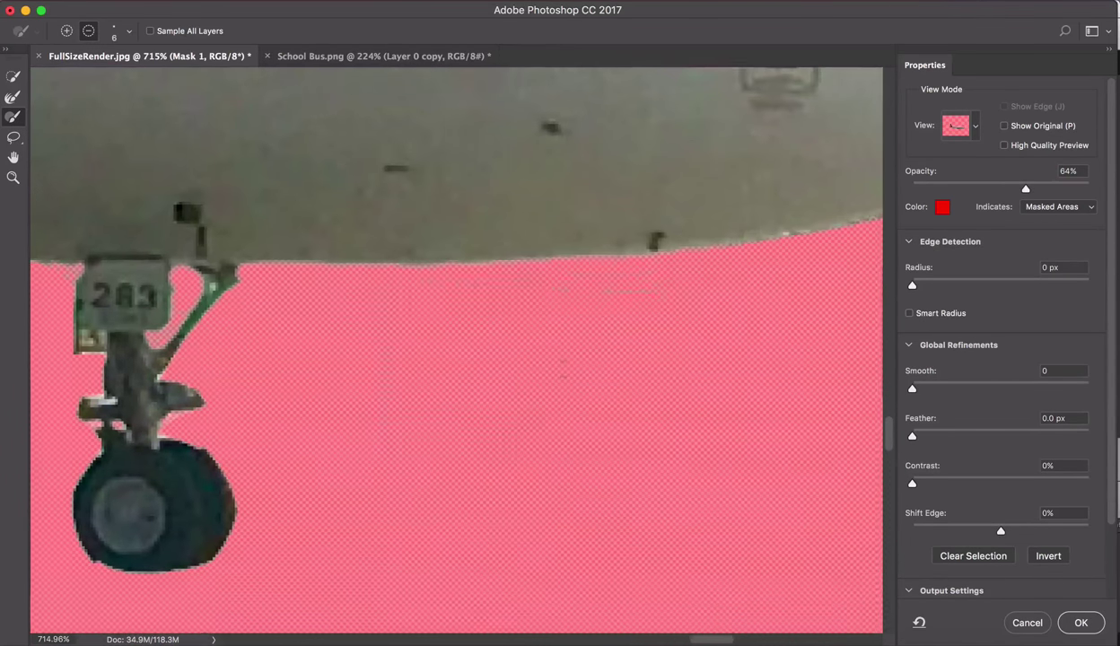
pyautogui.scroll(3, 456, 350)
pyautogui.scroll(-15, 392, 499)
pyautogui.hscroll(-5, 392, 499)
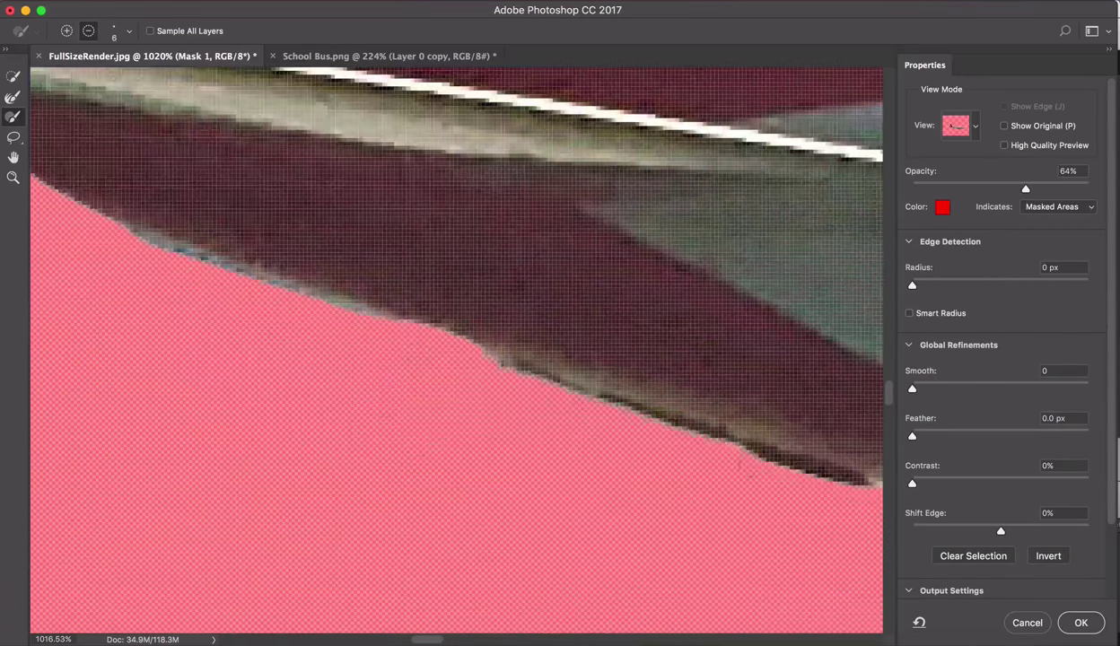
# Output the refined airplane cutout as a New Layer with Layer Mask.
pyautogui.press('super+0')
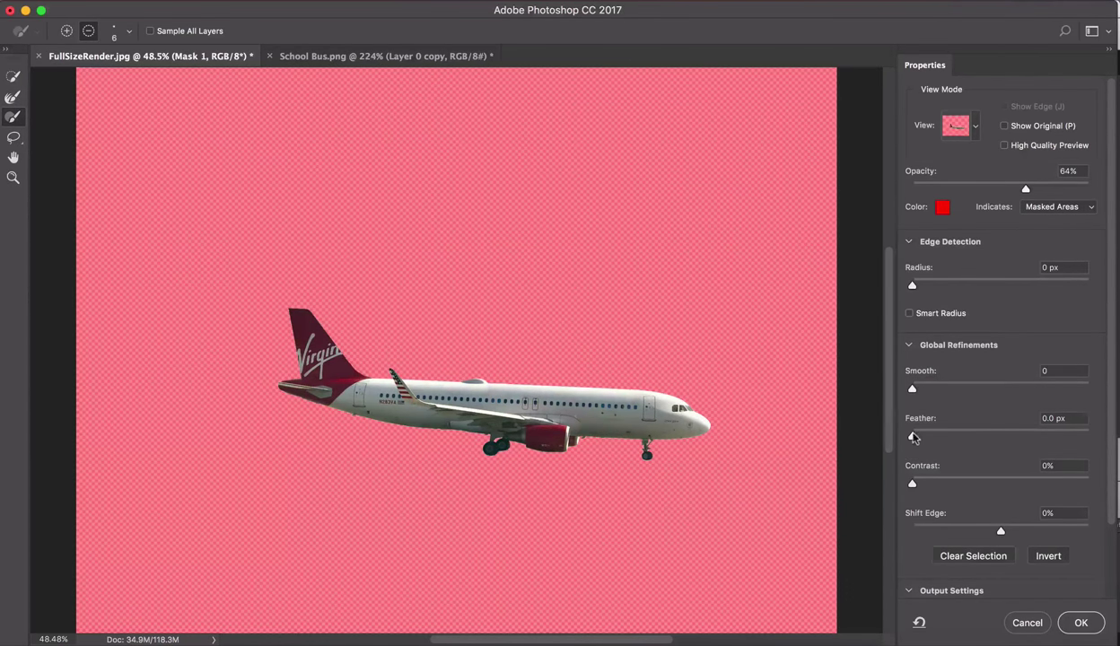
pyautogui.scroll(-3, 892, 423)
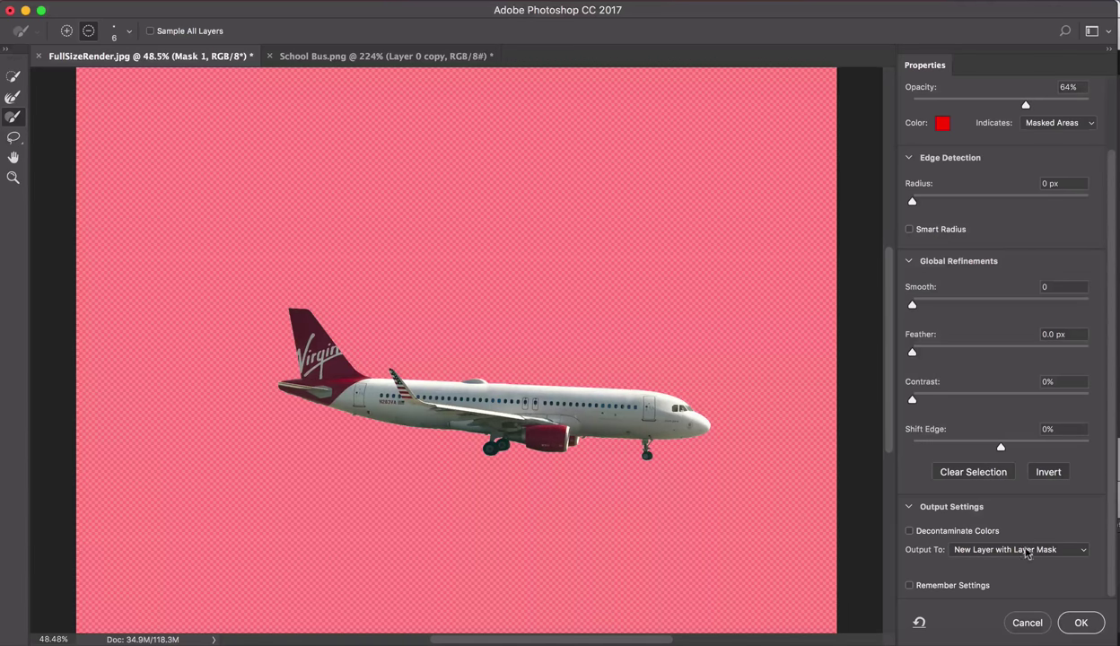
pyautogui.click(965, 547)
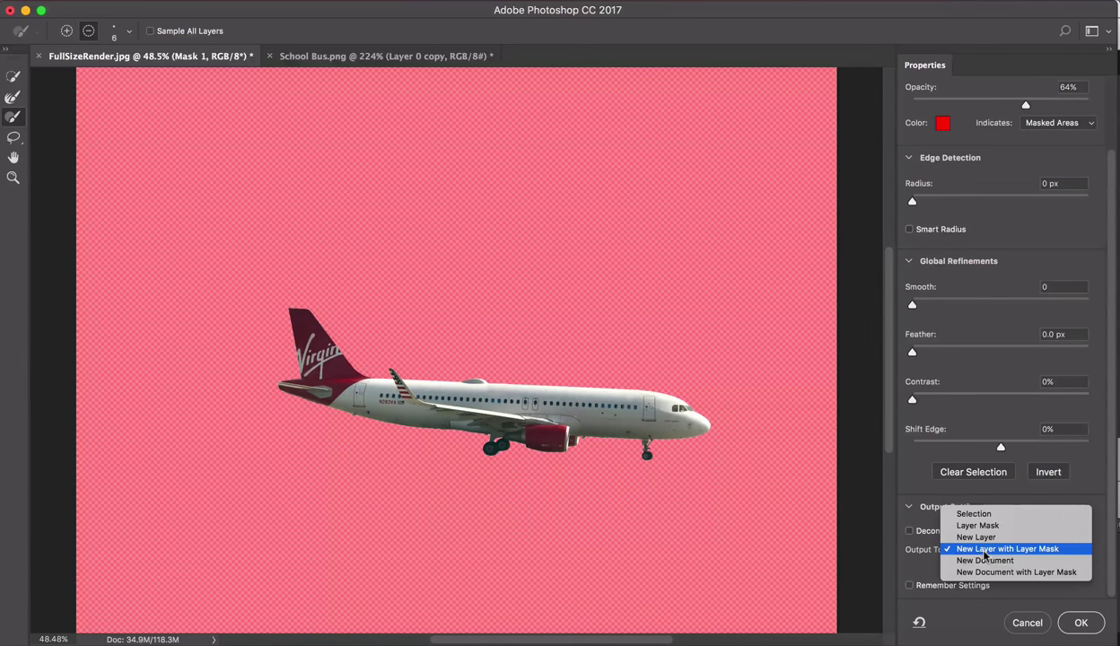
pyautogui.click(984, 550)
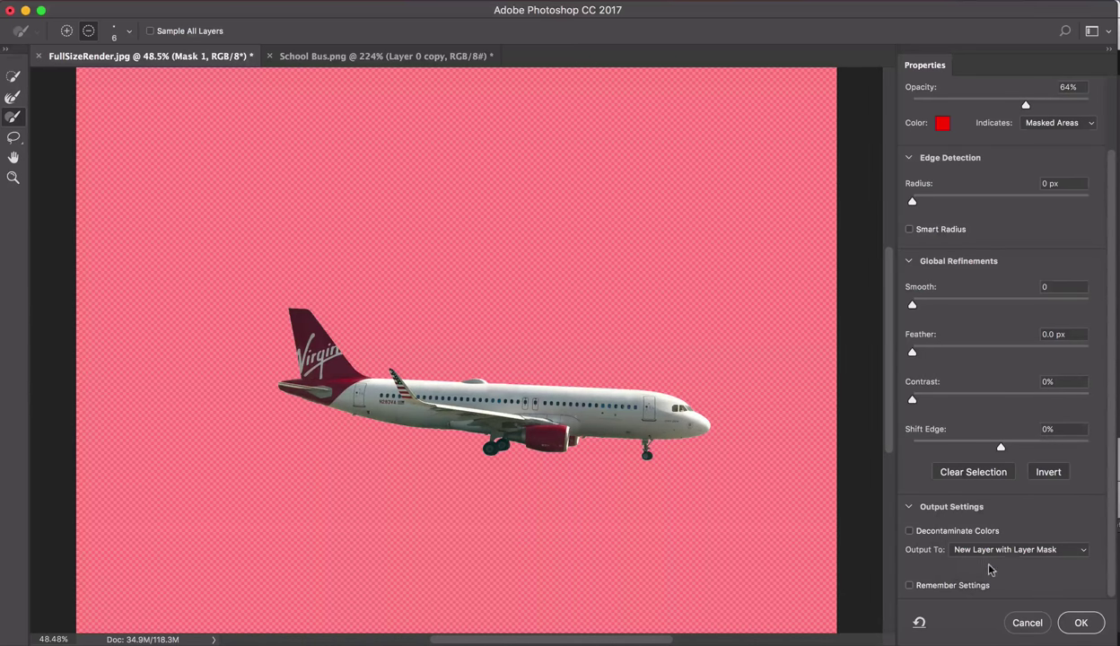
pyautogui.click(1078, 623)
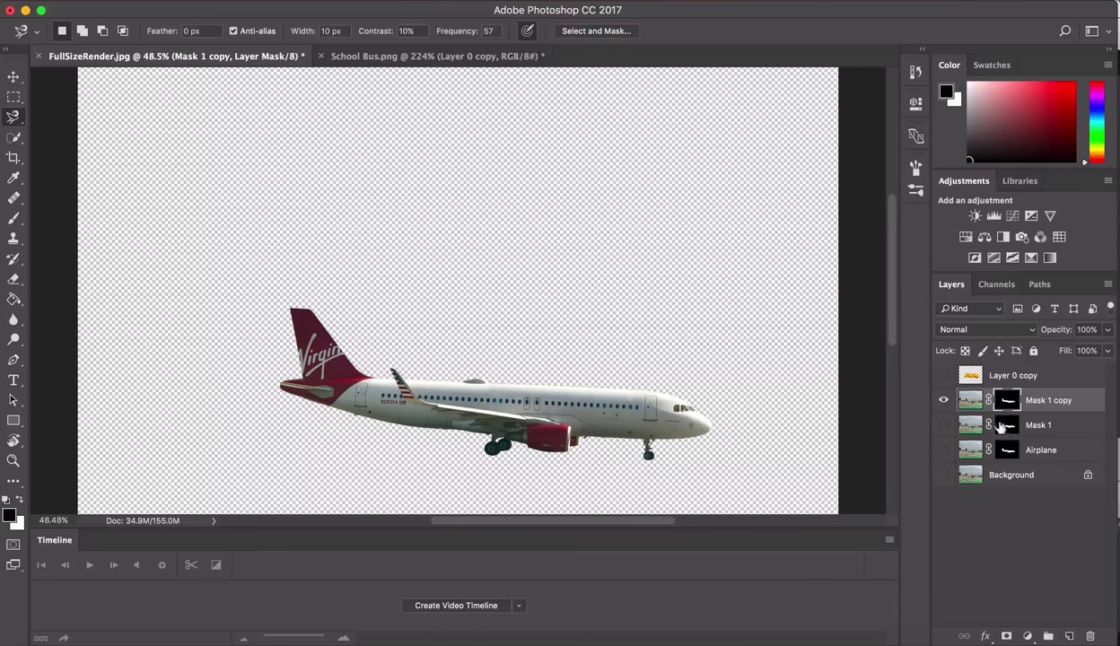
pyautogui.scroll(-3, 758, 372)
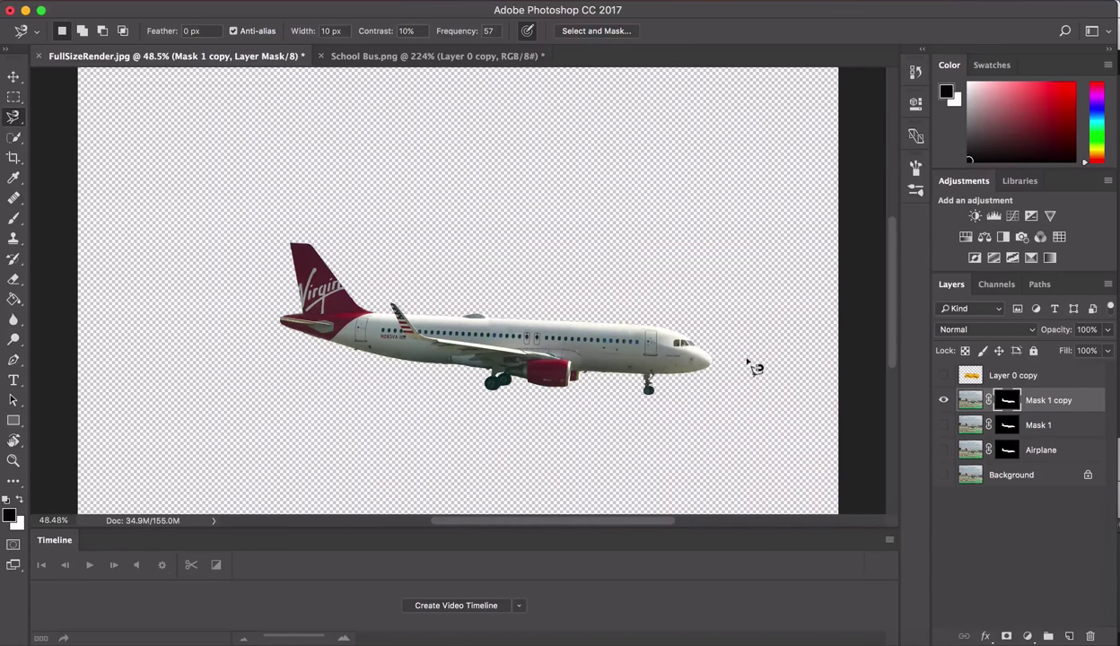
# Rename the Mask 1 copy layer as Good Mask.
pyautogui.click(1041, 406)
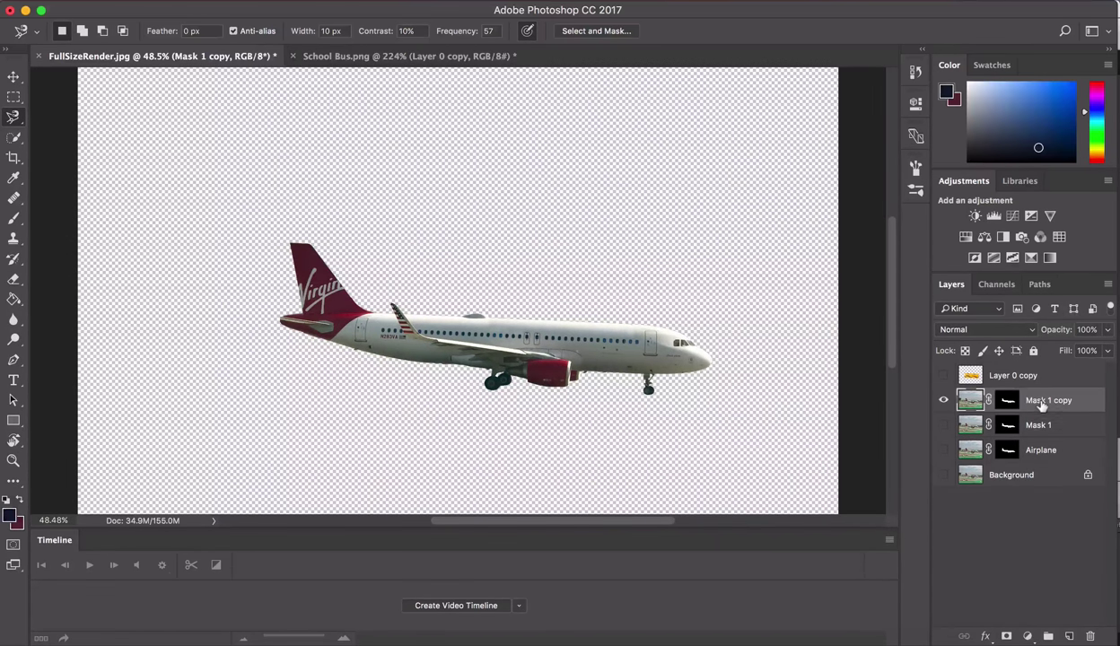
pyautogui.doubleClick(1043, 404)
pyautogui.write('Good Mask')
pyautogui.press('Return')
# Show Layer 0 copy and copy the Good Mask layer's mask onto it, so the bus livery is limited to the airplane's outline.
pyautogui.press('b')
pyautogui.scroll(3, 546, 379)
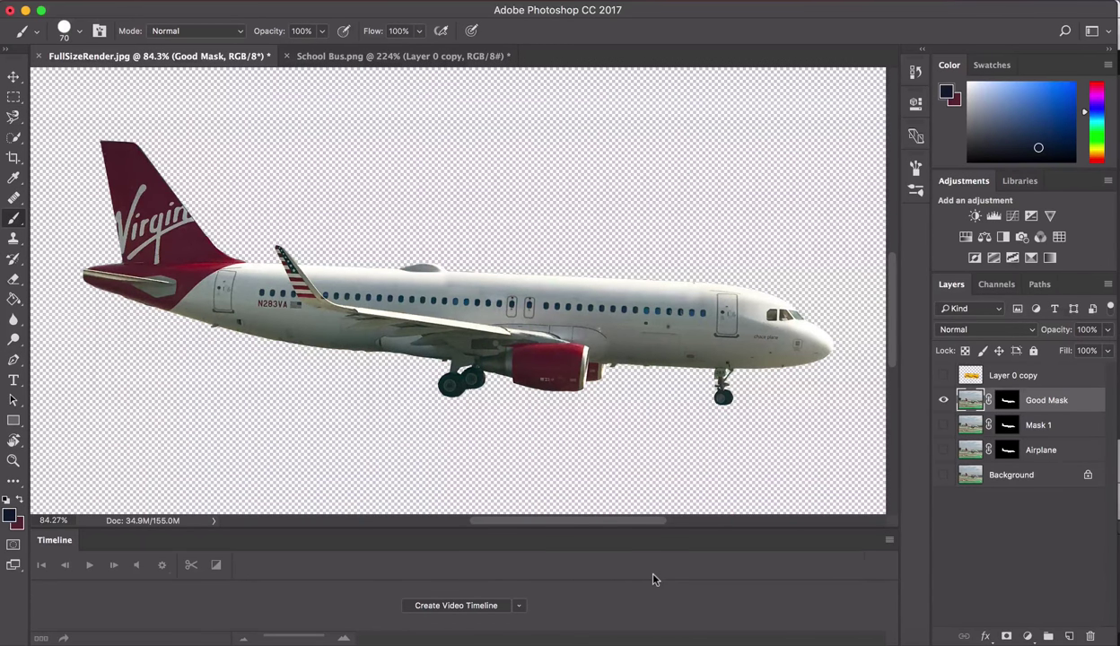
pyautogui.click(943, 376)
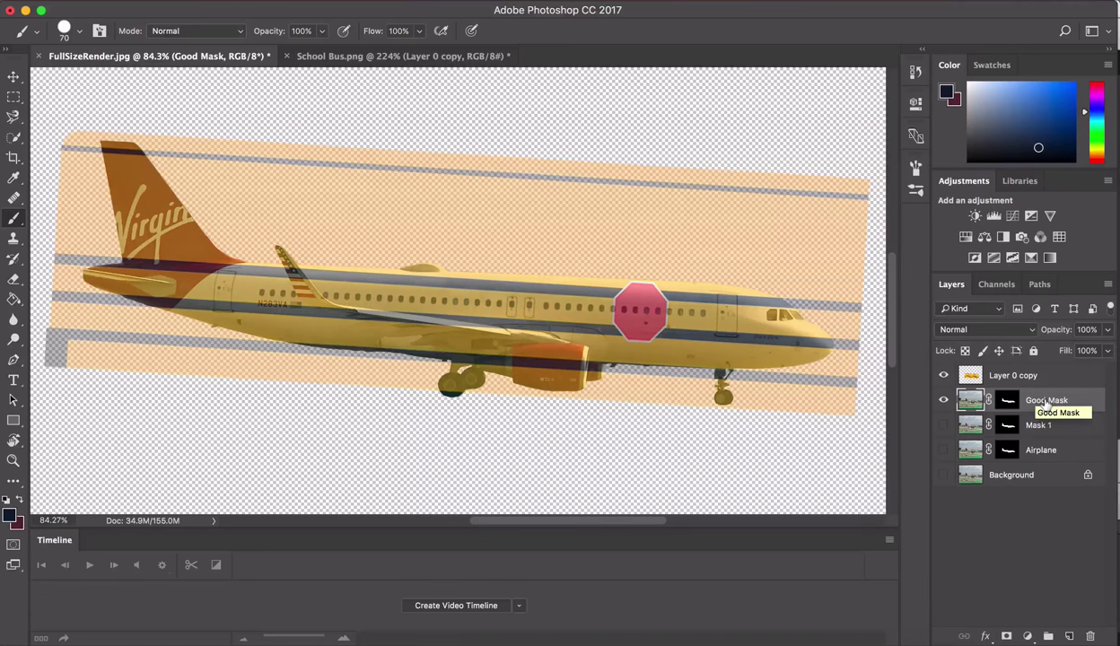
pyautogui.click(1010, 402)
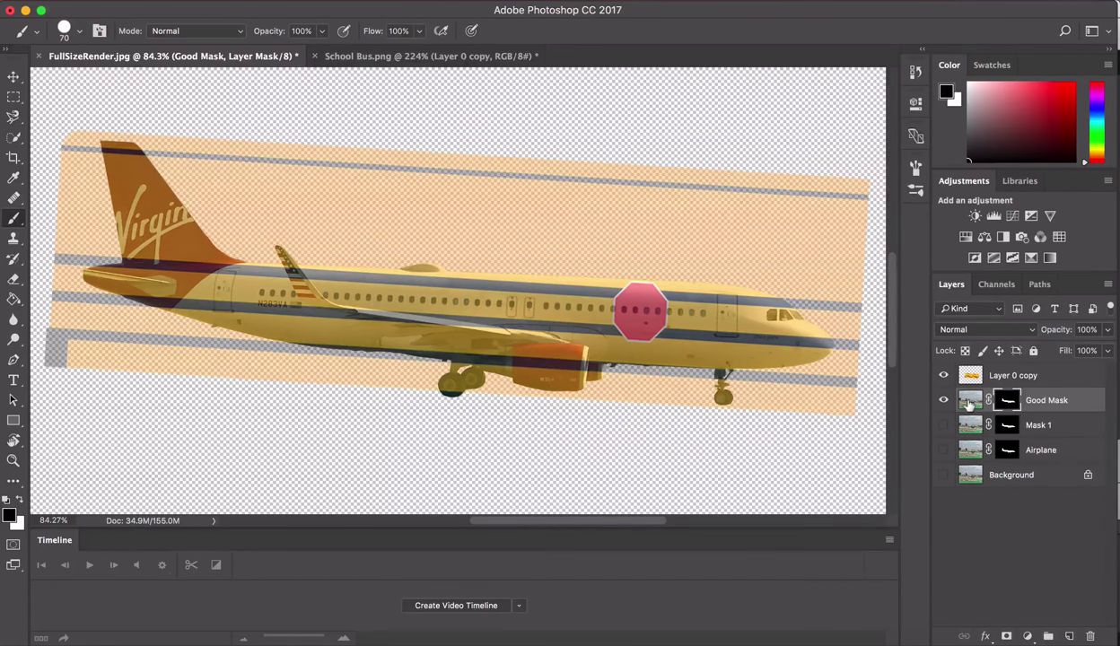
pyautogui.click(970, 403)
pyautogui.click(1006, 401)
pyautogui.moveTo(1003, 404)
pyautogui.mouseDown()
pyautogui.moveTo(987, 376)
pyautogui.moveTo(1008, 382)
pyautogui.mouseUp()
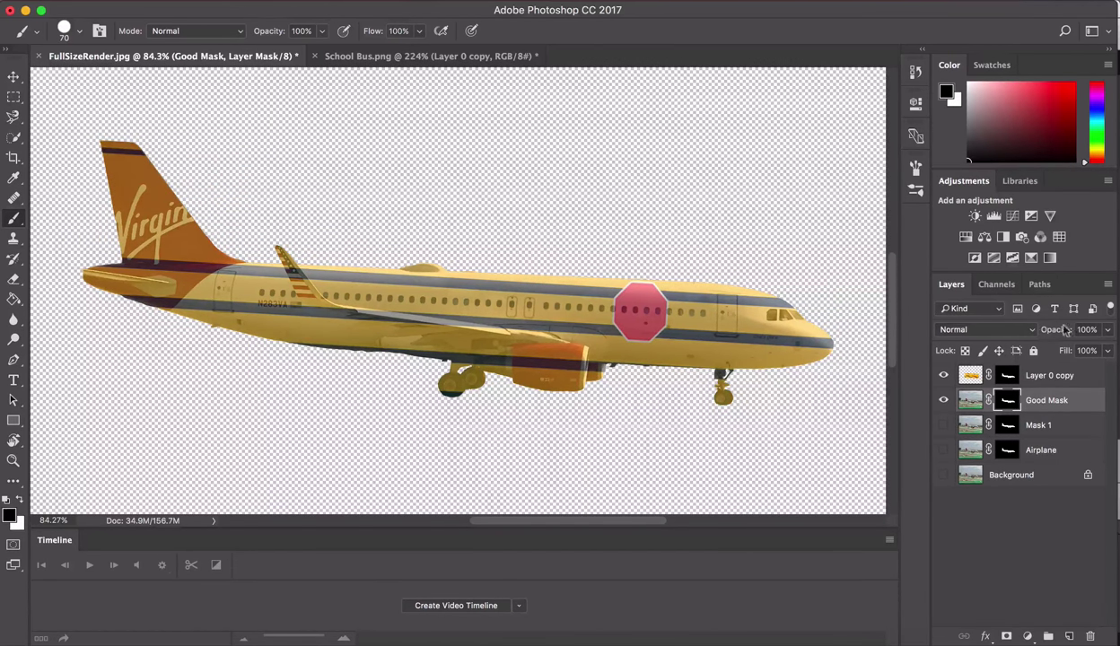
# Duplicate the masked Layer 0 copy, hide the original, and make the duplicate's layer mask active for painting.
pyautogui.click(1044, 377)
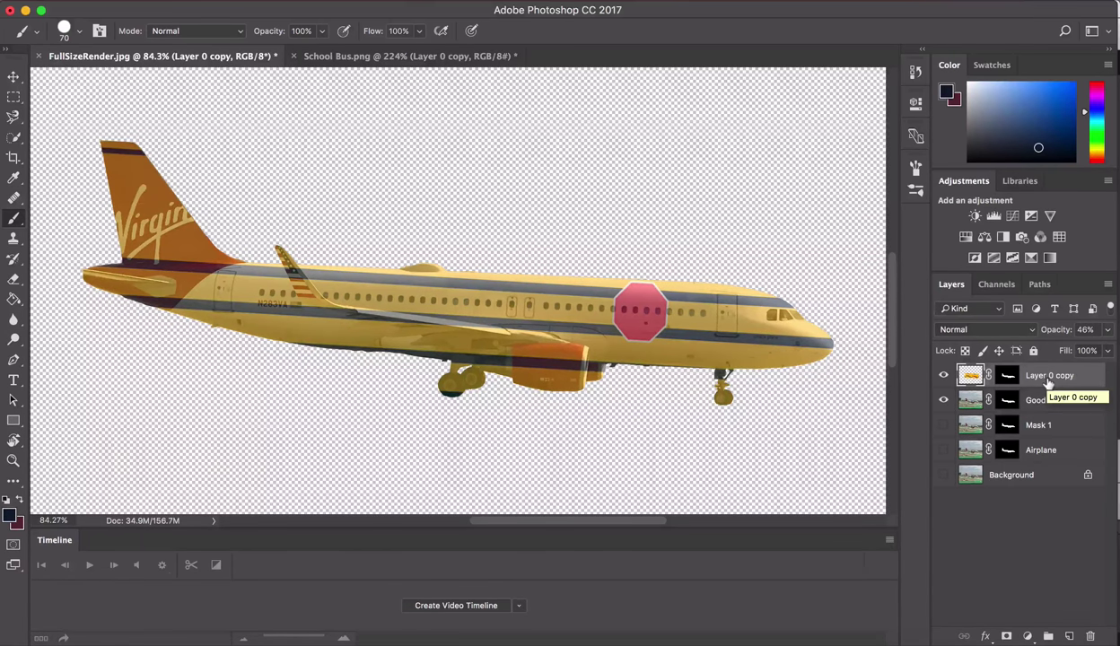
pyautogui.press('super+minus')
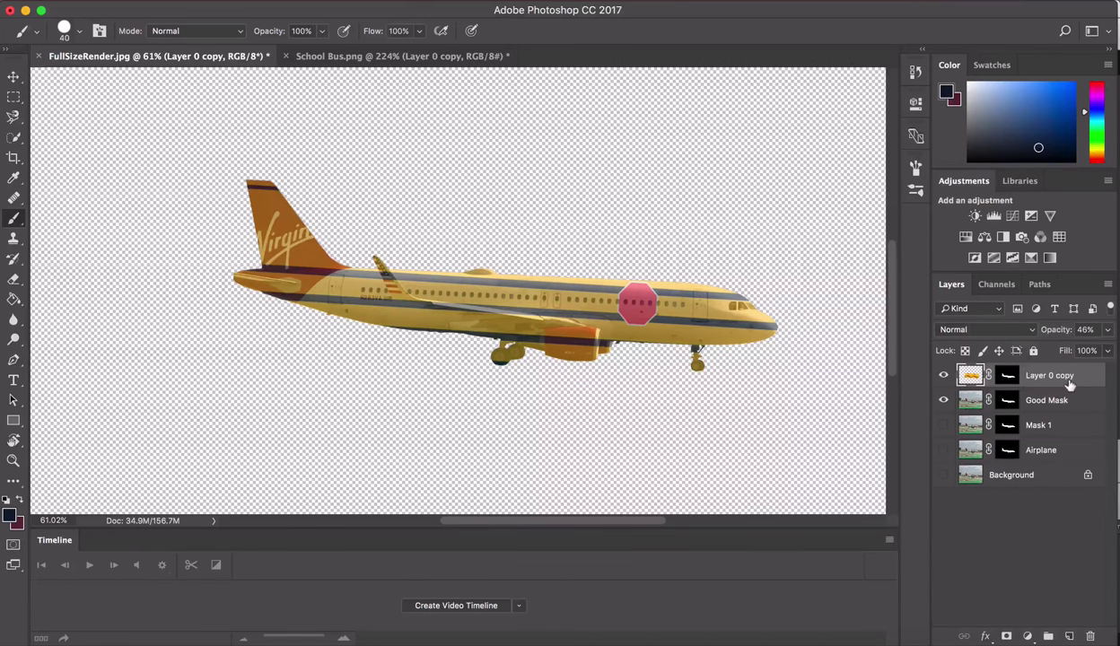
pyautogui.press('super+j')
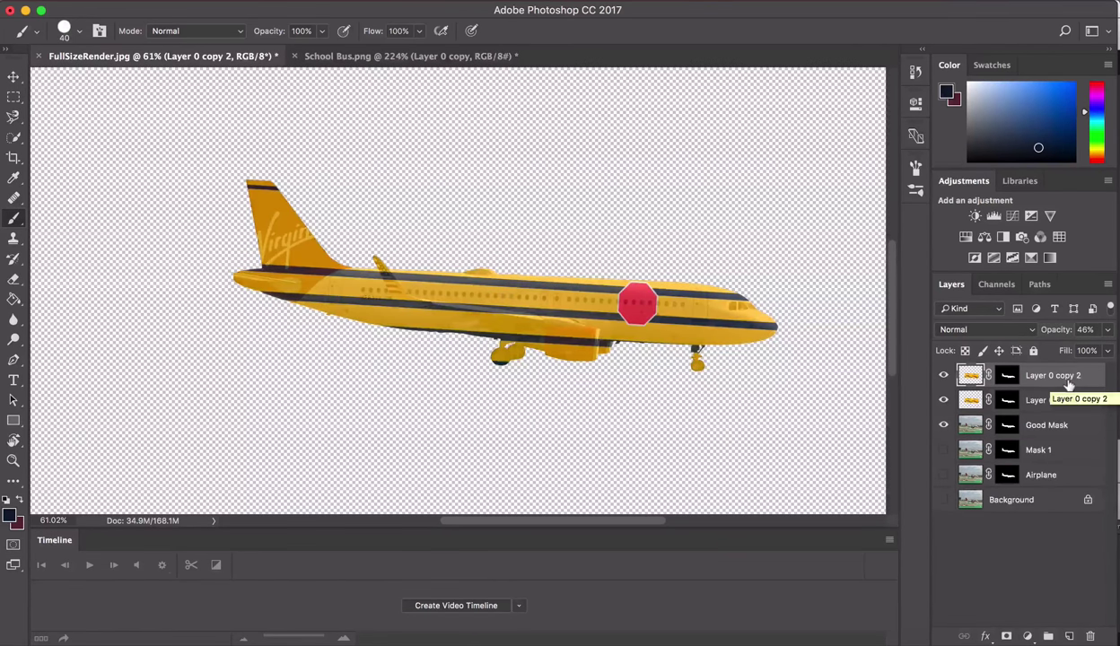
pyautogui.click(943, 401)
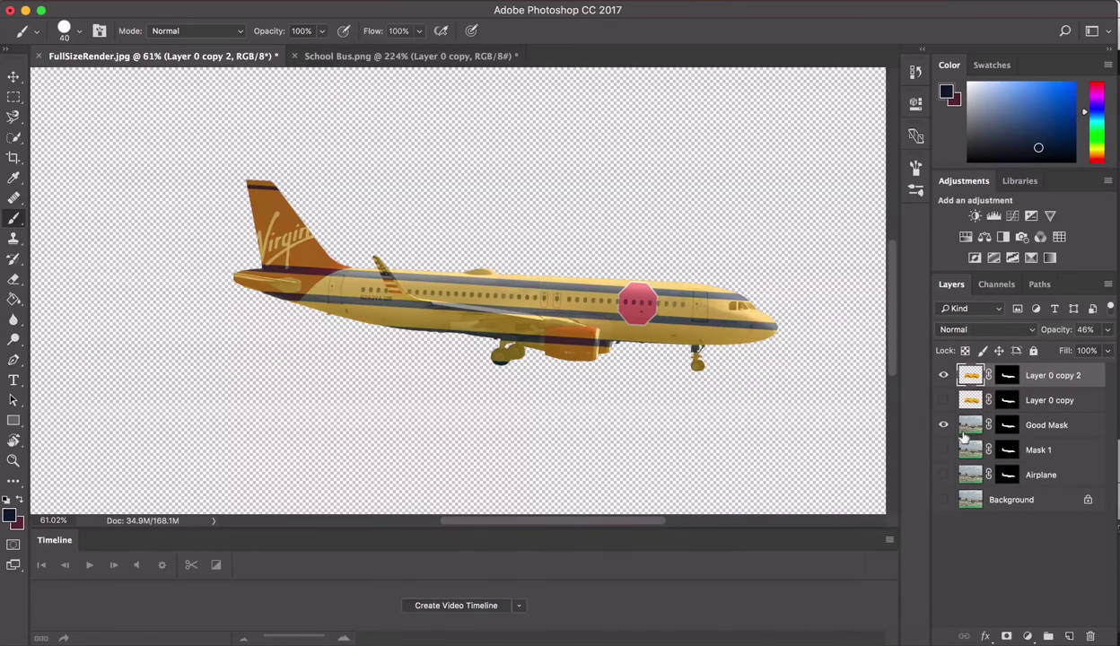
pyautogui.click(943, 425)
pyautogui.click(943, 425)
pyautogui.click(1006, 375)
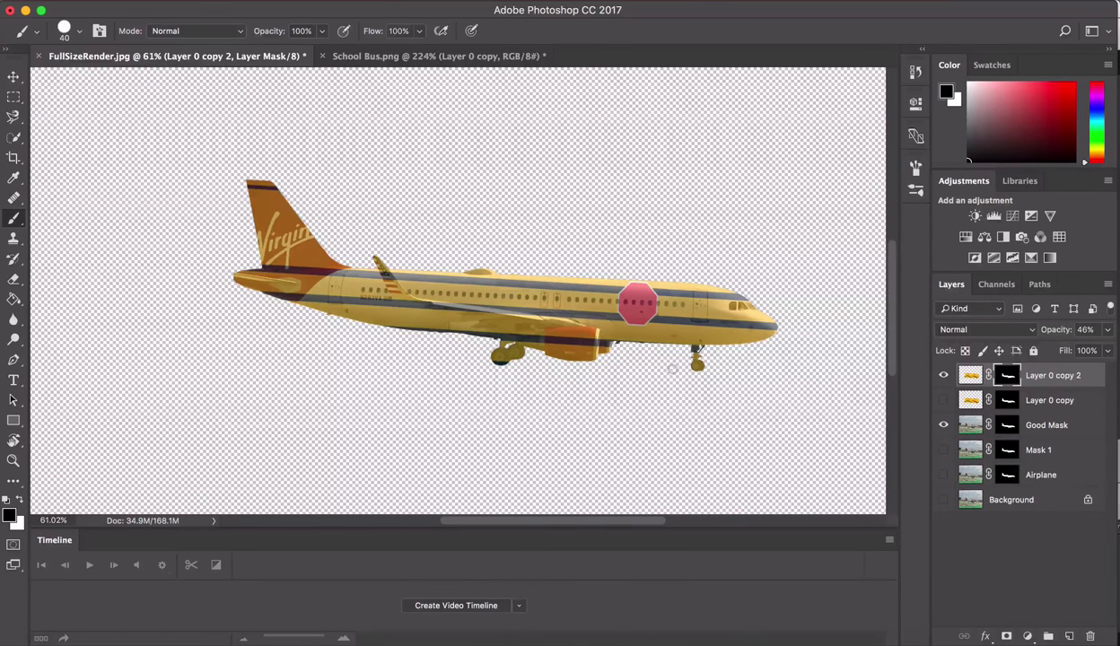
pyautogui.scroll(5, 626, 387)
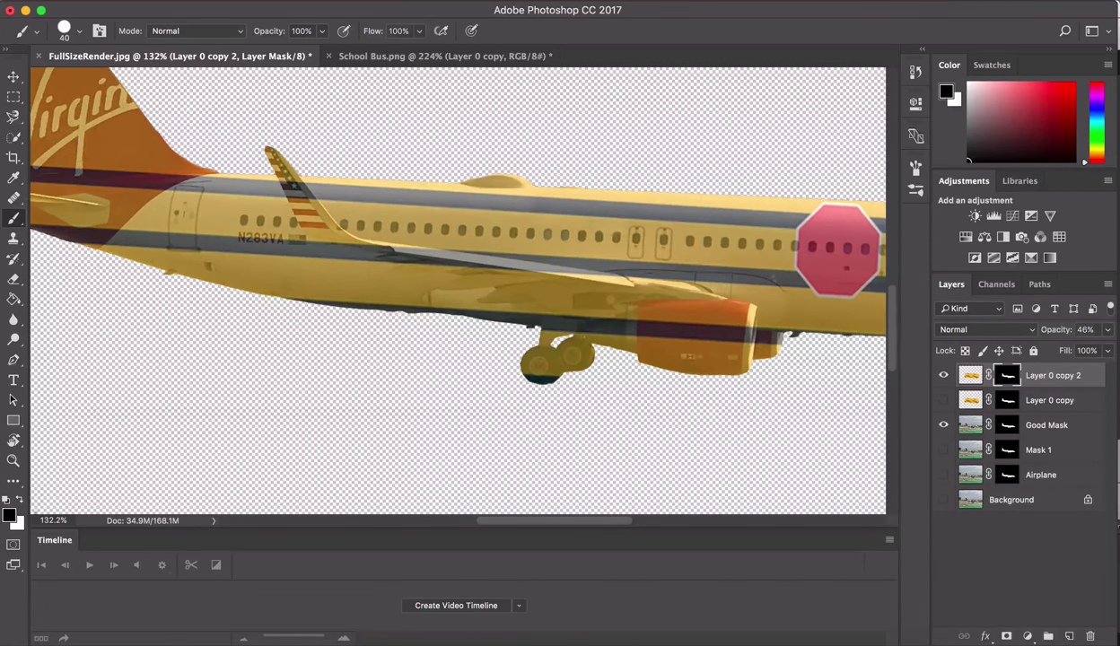
# Try painting white on the Layer 0 copy 2 mask below the rear fuselage, undo the stroke, and return to black.
pyautogui.click(20, 499)
pyautogui.moveTo(275, 327)
pyautogui.mouseDown()
pyautogui.moveTo(325, 343)
pyautogui.moveTo(357, 386)
pyautogui.moveTo(465, 381)
pyautogui.moveTo(399, 328)
pyautogui.moveTo(355, 312)
pyautogui.moveTo(296, 316)
pyautogui.mouseUp()
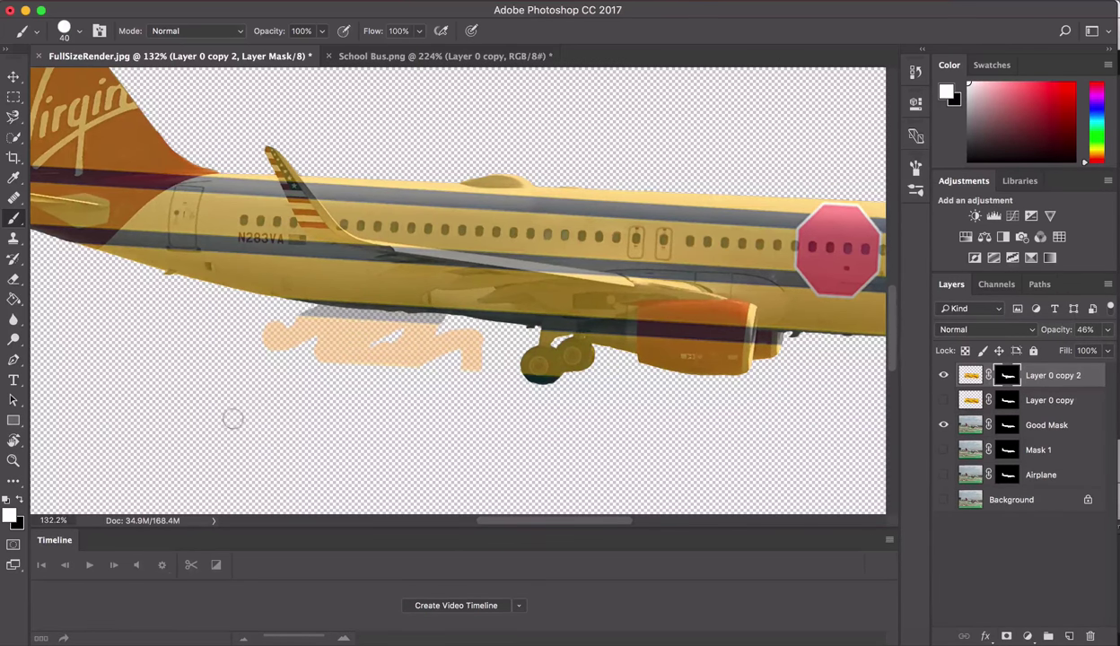
pyautogui.hotkey('ctrl', 'z')
pyautogui.click(22, 499)
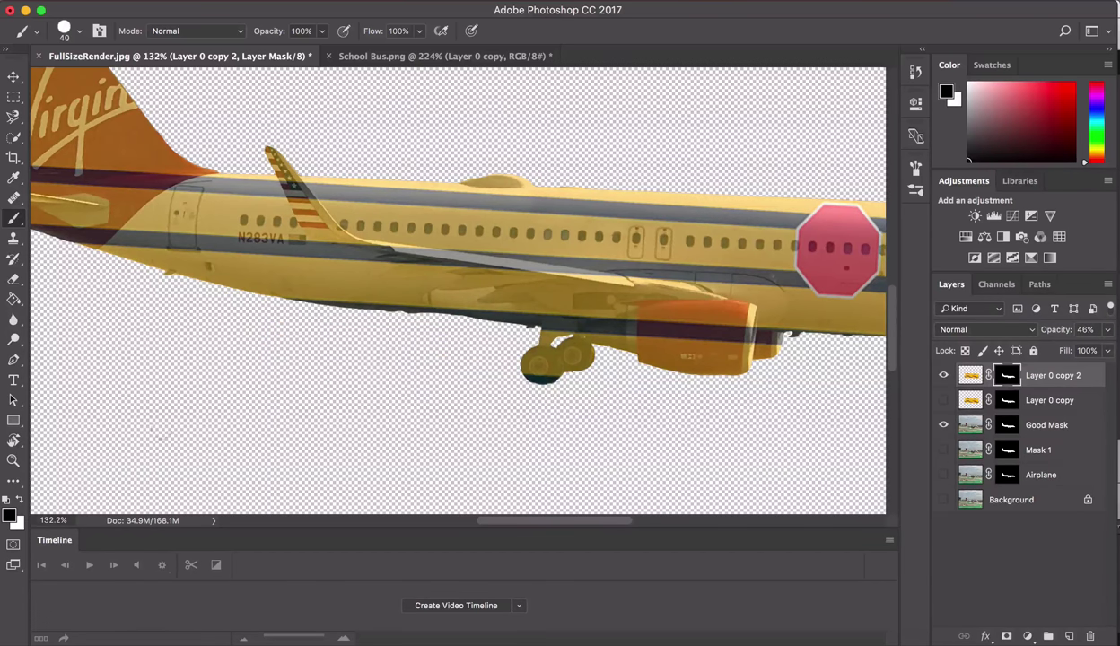
# Paint black on the Layer 0 copy 2 mask over the main landing gear, engine and tail, using a 70 px brush for the tail.
pyautogui.moveTo(543, 364)
pyautogui.mouseDown()
pyautogui.moveTo(511, 357)
pyautogui.moveTo(543, 352)
pyautogui.moveTo(521, 339)
pyautogui.moveTo(567, 351)
pyautogui.moveTo(572, 342)
pyautogui.moveTo(533, 334)
pyautogui.moveTo(574, 331)
pyautogui.moveTo(602, 345)
pyautogui.moveTo(599, 328)
pyautogui.moveTo(633, 305)
pyautogui.moveTo(689, 305)
pyautogui.moveTo(716, 339)
pyautogui.moveTo(745, 350)
pyautogui.mouseUp()
pyautogui.moveTo(651, 333)
pyautogui.mouseDown()
pyautogui.moveTo(709, 342)
pyautogui.moveTo(611, 346)
pyautogui.moveTo(727, 361)
pyautogui.moveTo(642, 362)
pyautogui.moveTo(678, 337)
pyautogui.moveTo(759, 346)
pyautogui.moveTo(714, 300)
pyautogui.mouseUp()
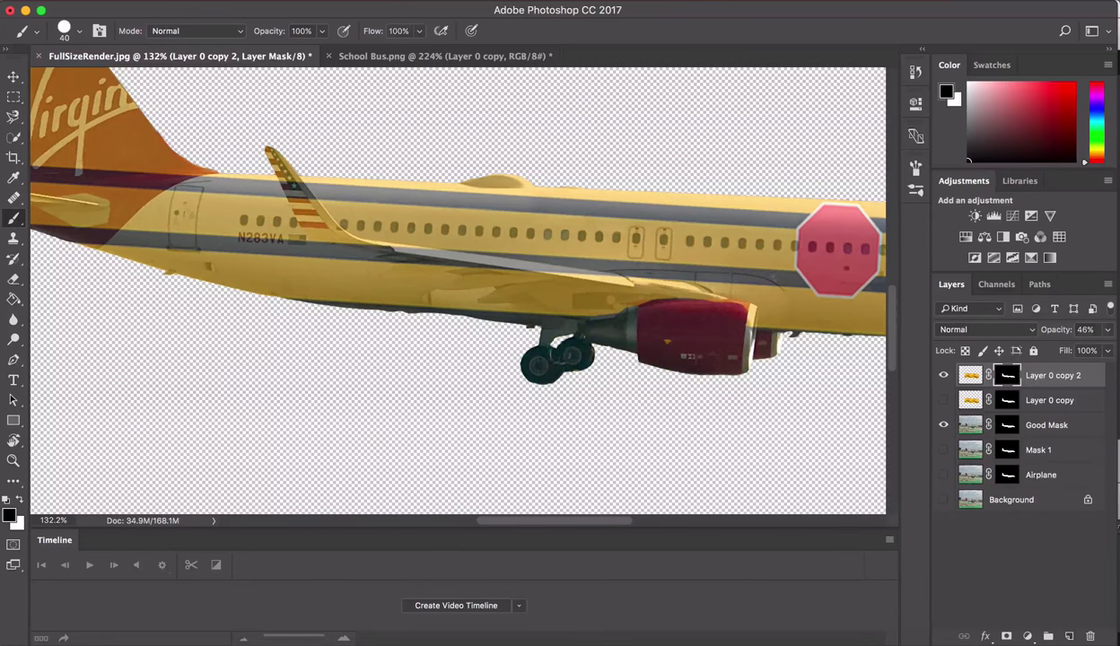
pyautogui.hscroll(-6, 478, 371)
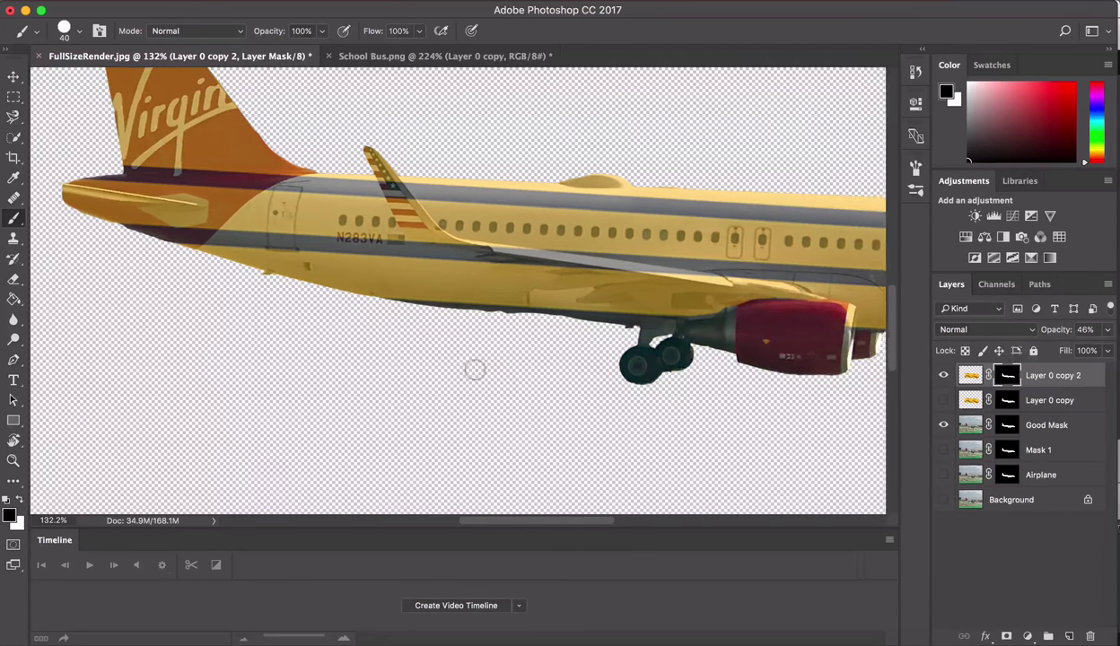
pyautogui.scroll(5, 475, 369)
pyautogui.hscroll(-4, 475, 369)
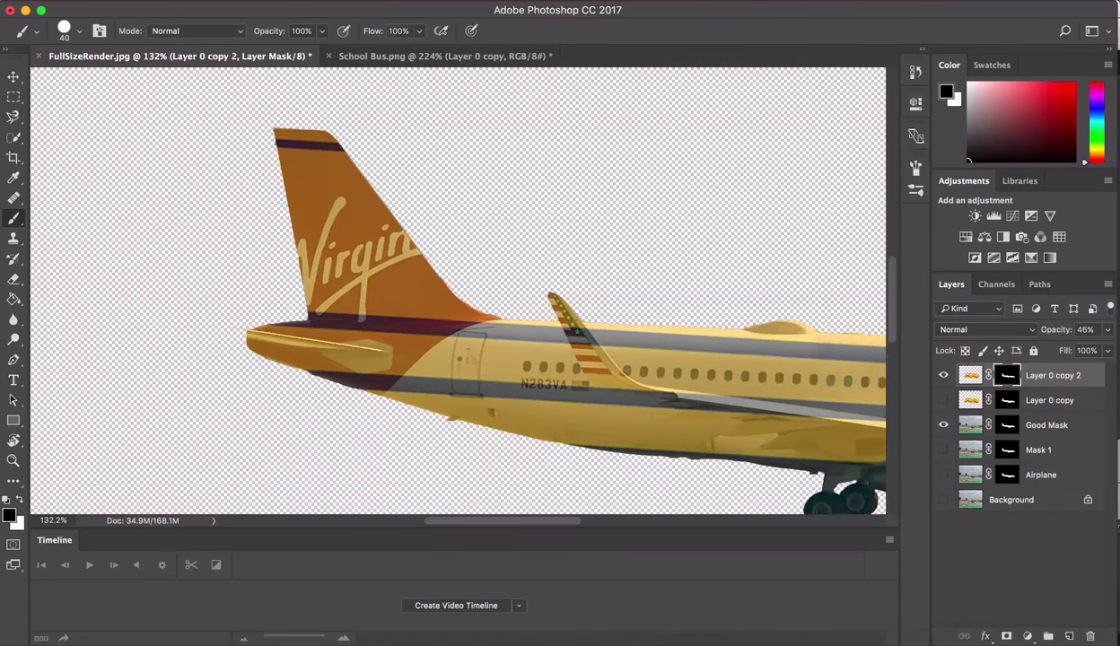
pyautogui.press(']')
pyautogui.press(']')
pyautogui.press(']')
pyautogui.moveTo(306, 167)
pyautogui.mouseDown()
pyautogui.moveTo(279, 135)
pyautogui.moveTo(310, 170)
pyautogui.moveTo(291, 175)
pyautogui.moveTo(328, 205)
pyautogui.moveTo(337, 226)
pyautogui.moveTo(323, 249)
pyautogui.moveTo(337, 264)
pyautogui.moveTo(260, 336)
pyautogui.moveTo(296, 334)
pyautogui.moveTo(291, 345)
pyautogui.moveTo(368, 364)
pyautogui.moveTo(359, 279)
pyautogui.moveTo(395, 242)
pyautogui.moveTo(417, 301)
pyautogui.moveTo(471, 296)
pyautogui.moveTo(429, 312)
pyautogui.moveTo(364, 372)
pyautogui.moveTo(348, 370)
pyautogui.mouseUp()
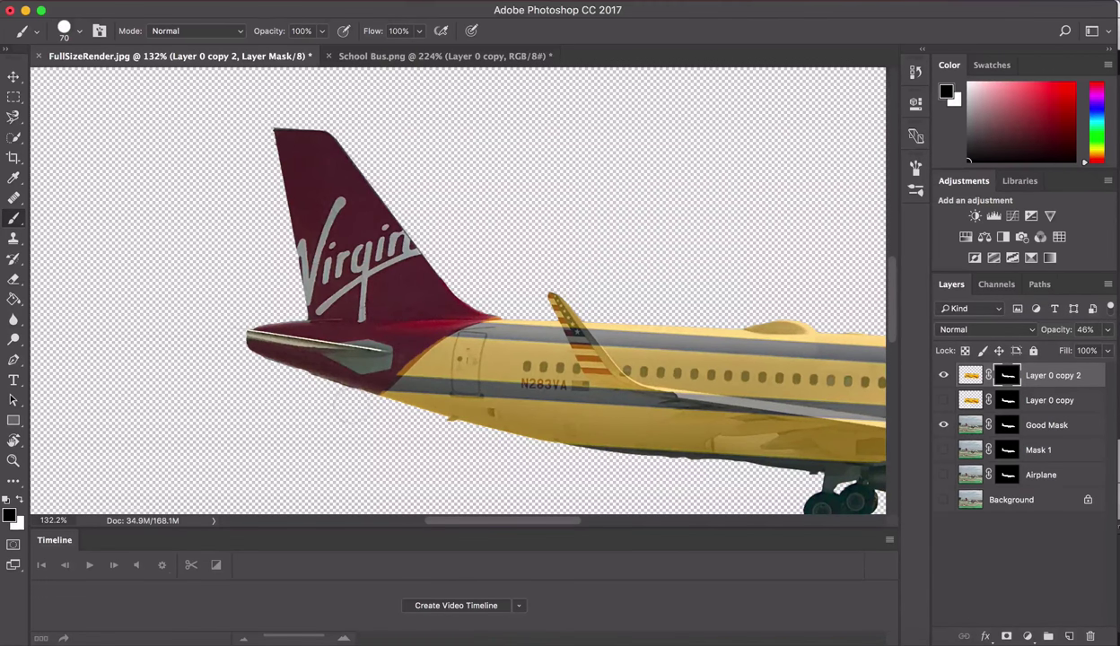
# Refine the mask with a smaller black brush along the curved boundary between the red tail and the yellow fuselage.
pyautogui.scroll(3, 350, 405)
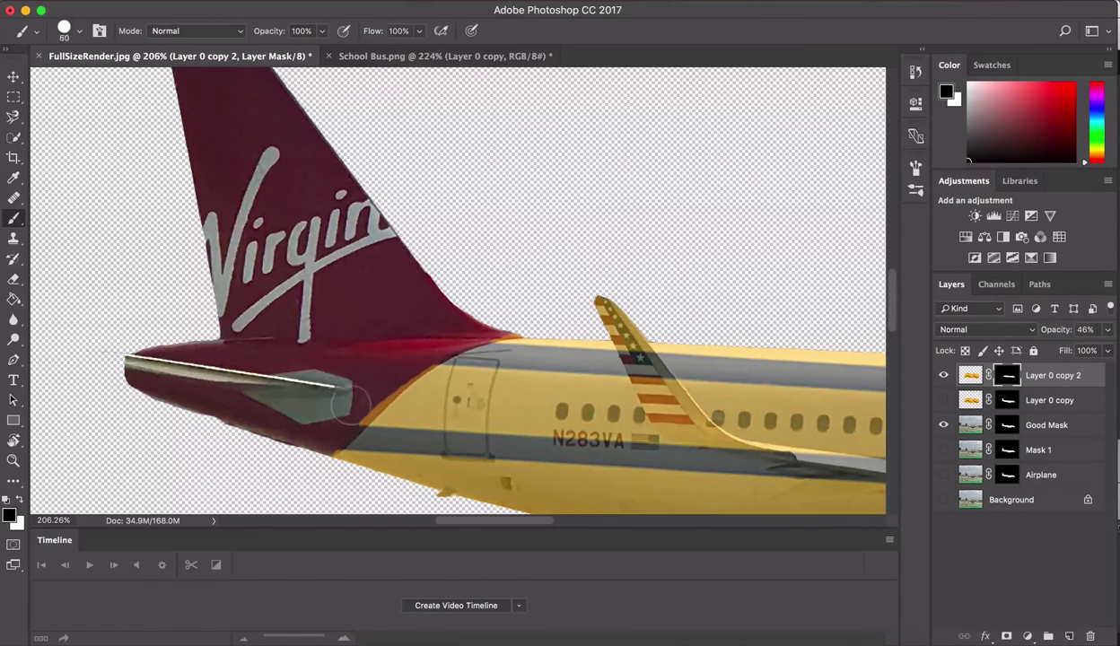
pyautogui.moveTo(346, 404)
pyautogui.mouseDown()
pyautogui.moveTo(343, 395)
pyautogui.moveTo(322, 445)
pyautogui.moveTo(381, 372)
pyautogui.moveTo(417, 359)
pyautogui.moveTo(411, 348)
pyautogui.moveTo(383, 391)
pyautogui.moveTo(368, 388)
pyautogui.moveTo(329, 433)
pyautogui.mouseUp()
pyautogui.press('[')
pyautogui.moveTo(339, 389)
pyautogui.mouseDown()
pyautogui.moveTo(418, 322)
pyautogui.moveTo(514, 319)
pyautogui.mouseUp()
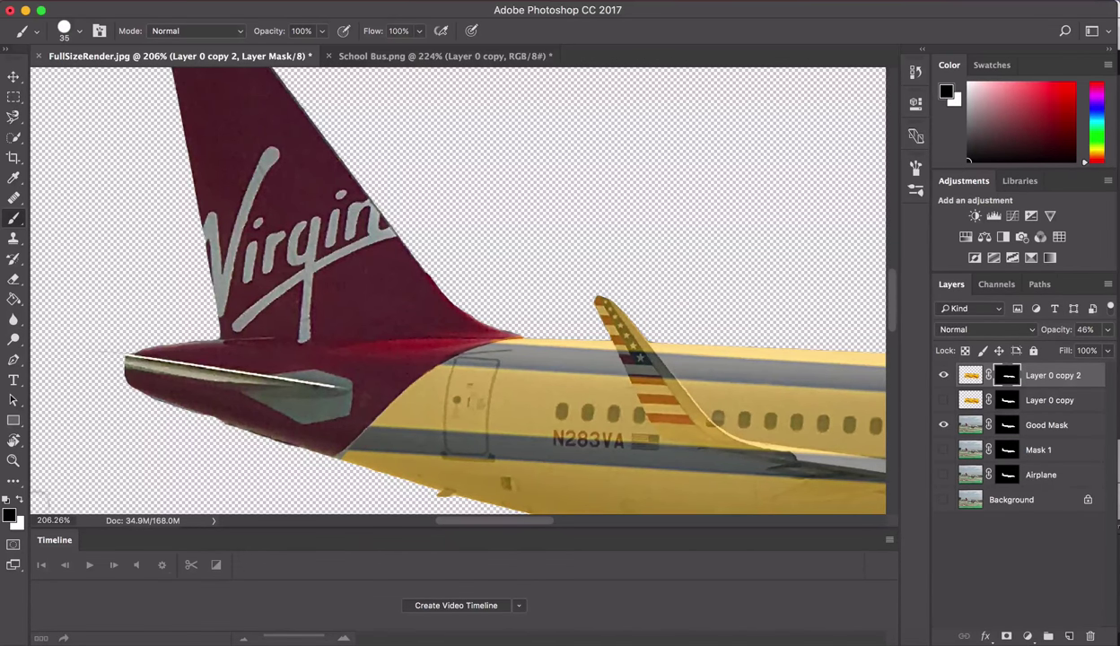
# On the Good Mask layer's mask, restore the horizontal stabilizer's outer tip with a 10 px brush and clean its edge.
pyautogui.click(18, 500)
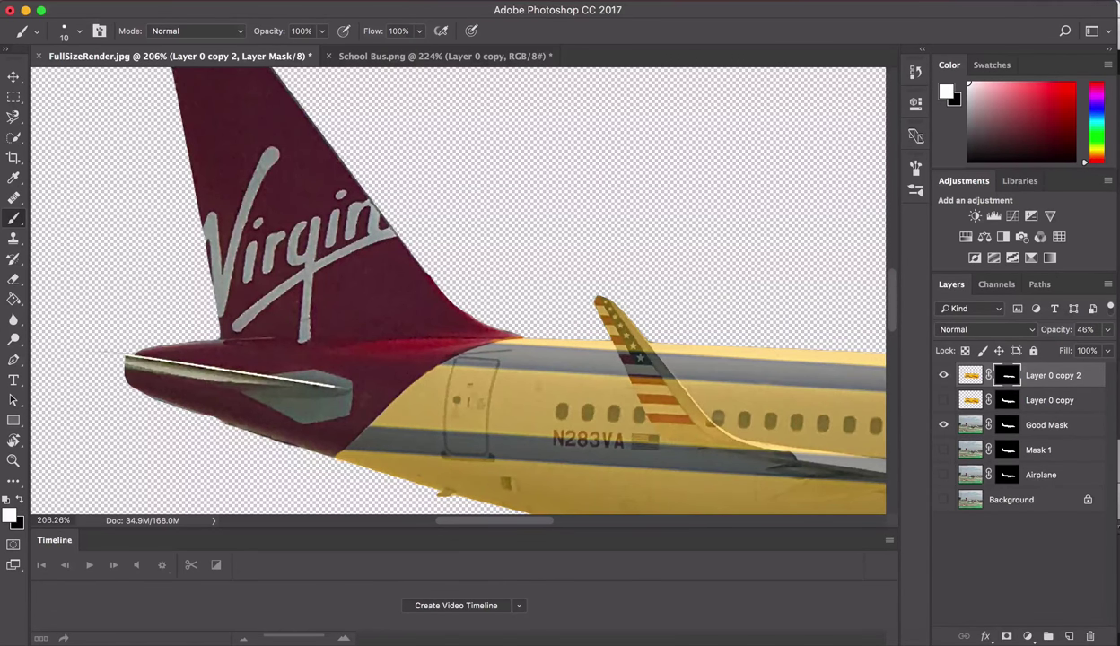
pyautogui.click(1046, 425)
pyautogui.click(1006, 426)
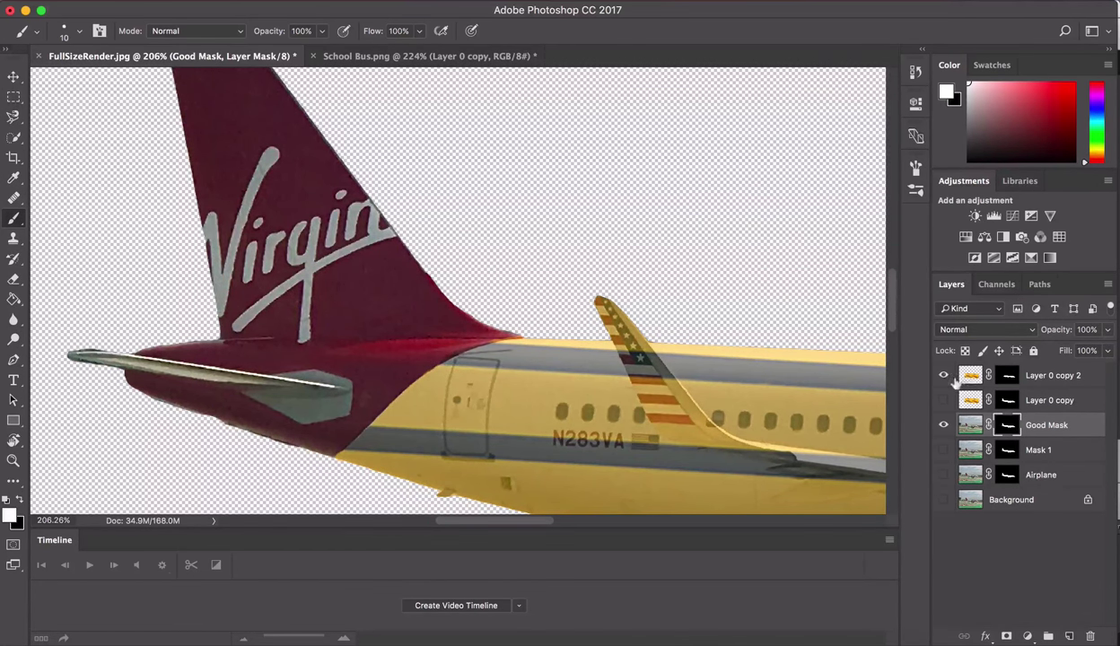
pyautogui.click(1052, 378)
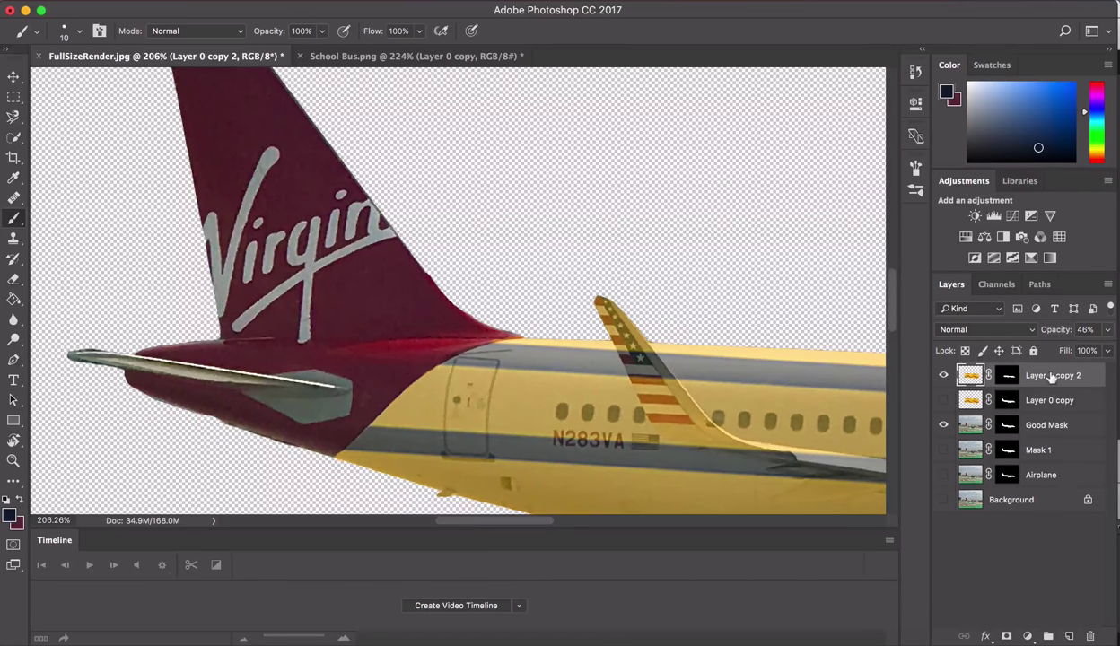
pyautogui.click(1051, 427)
pyautogui.scroll(3, 458, 290)
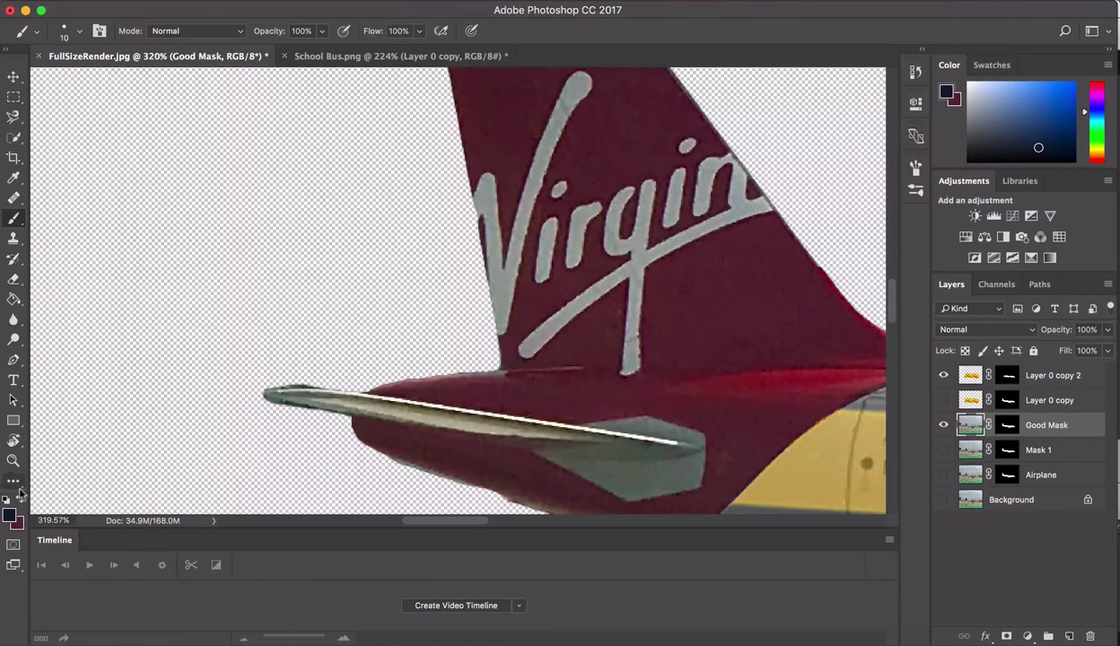
pyautogui.click(1006, 424)
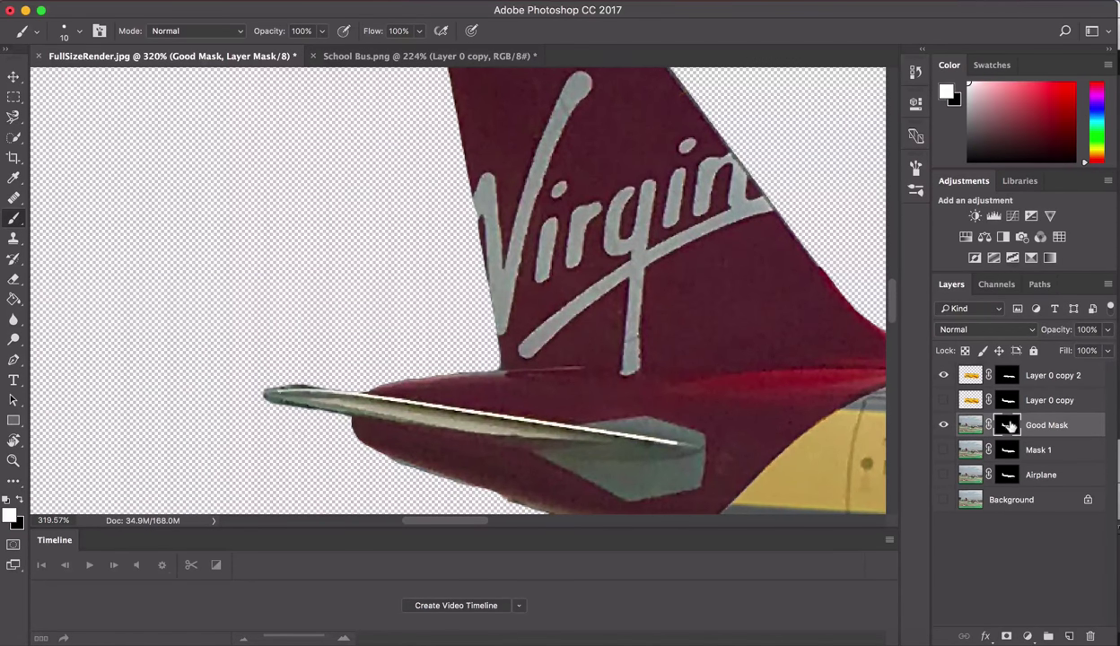
pyautogui.click(21, 497)
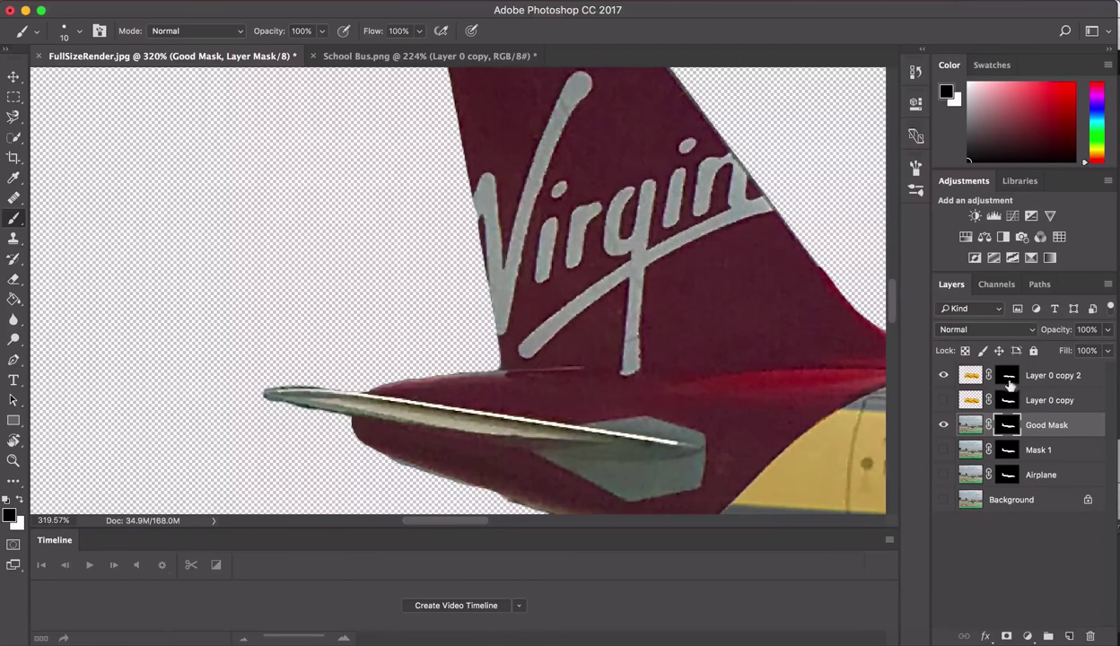
# Paint black on the Layer 0 copy 2 mask over the winglet to uncover its flag design.
pyautogui.click(985, 375)
pyautogui.click(1036, 375)
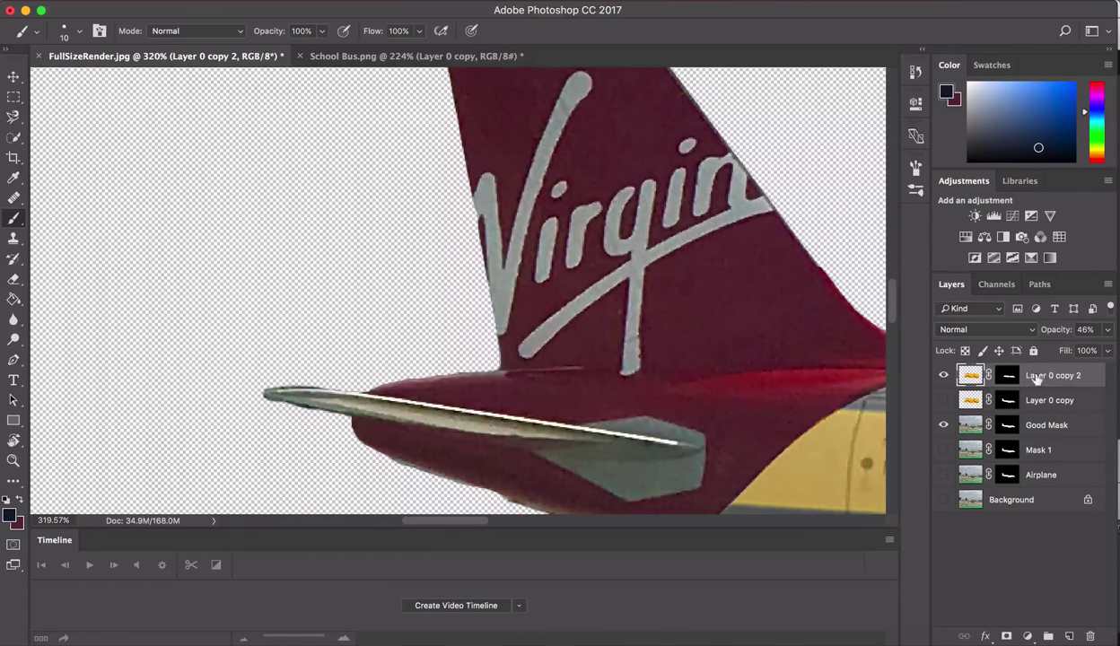
pyautogui.click(1009, 377)
pyautogui.hscroll(15, 751, 413)
pyautogui.scroll(-3, 751, 413)
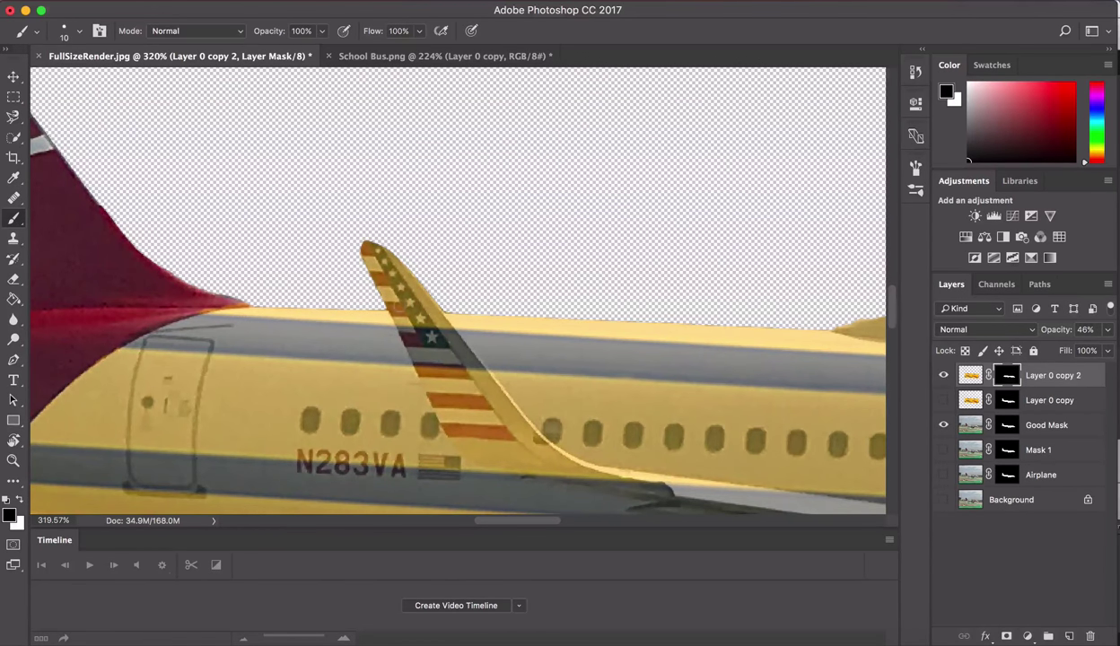
pyautogui.moveTo(390, 298)
pyautogui.mouseDown()
pyautogui.moveTo(422, 332)
pyautogui.moveTo(402, 286)
pyautogui.moveTo(361, 242)
pyautogui.mouseUp()
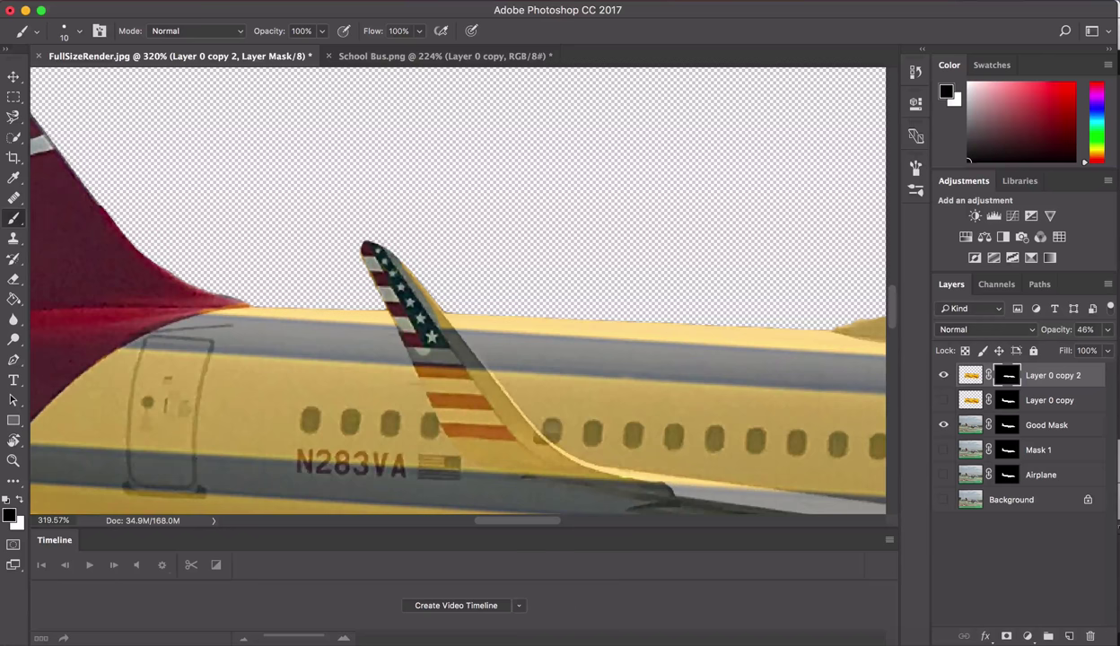
# With a 4 px black brush, uncover the airplane's cabin windows along the fuselage on the Layer 0 copy 2 mask.
pyautogui.hscroll(15, 431, 323)
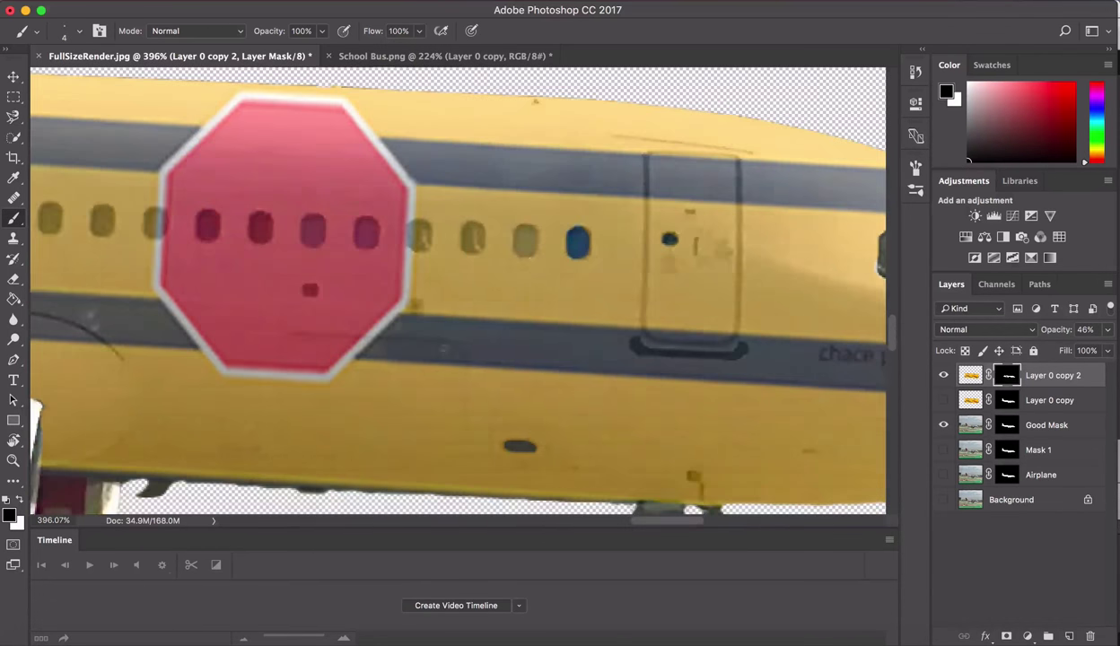
pyautogui.hscroll(-15, 443, 348)
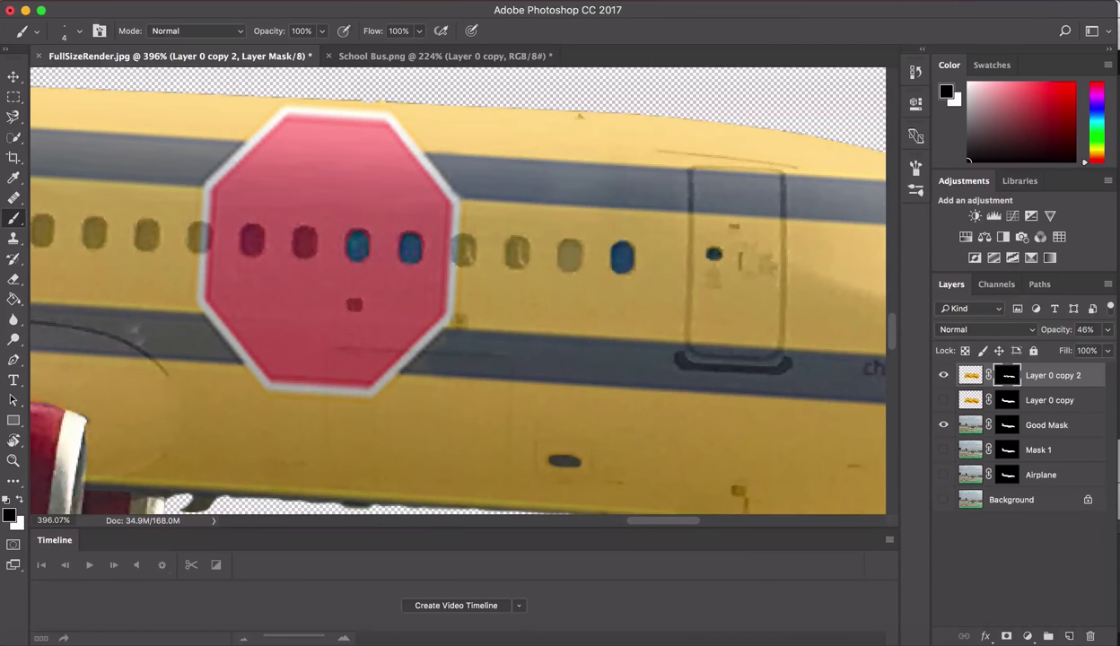
pyautogui.press('super+0')
# Target the image content of Layer 0 copy 2 and raise the layer's opacity to 100%.
pyautogui.press('super+2')
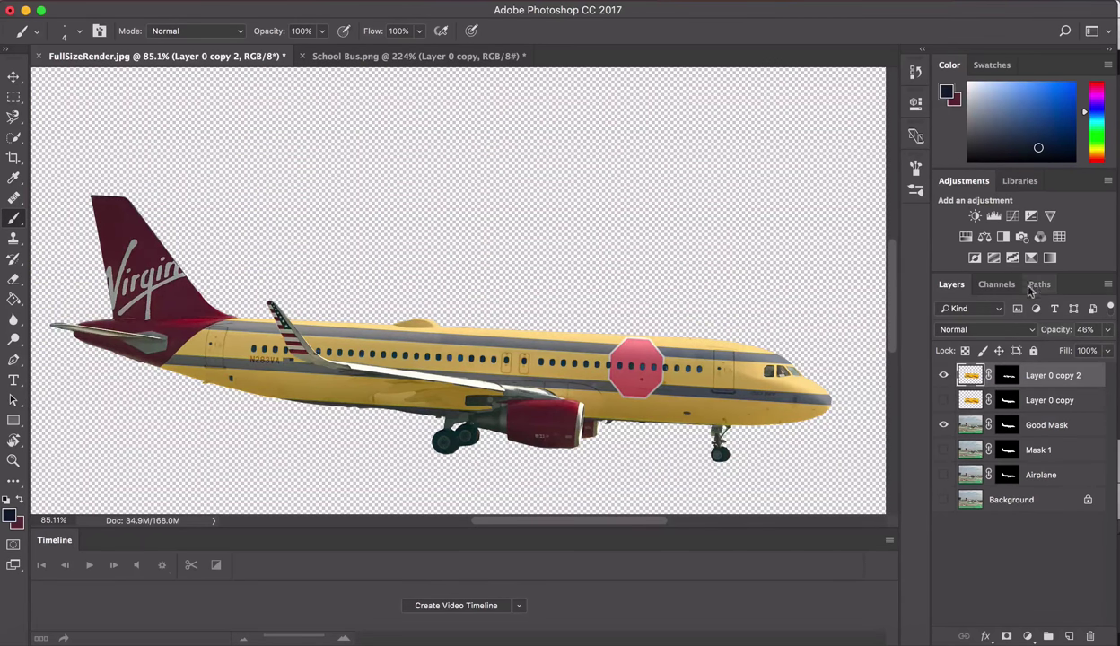
pyautogui.click(1107, 335)
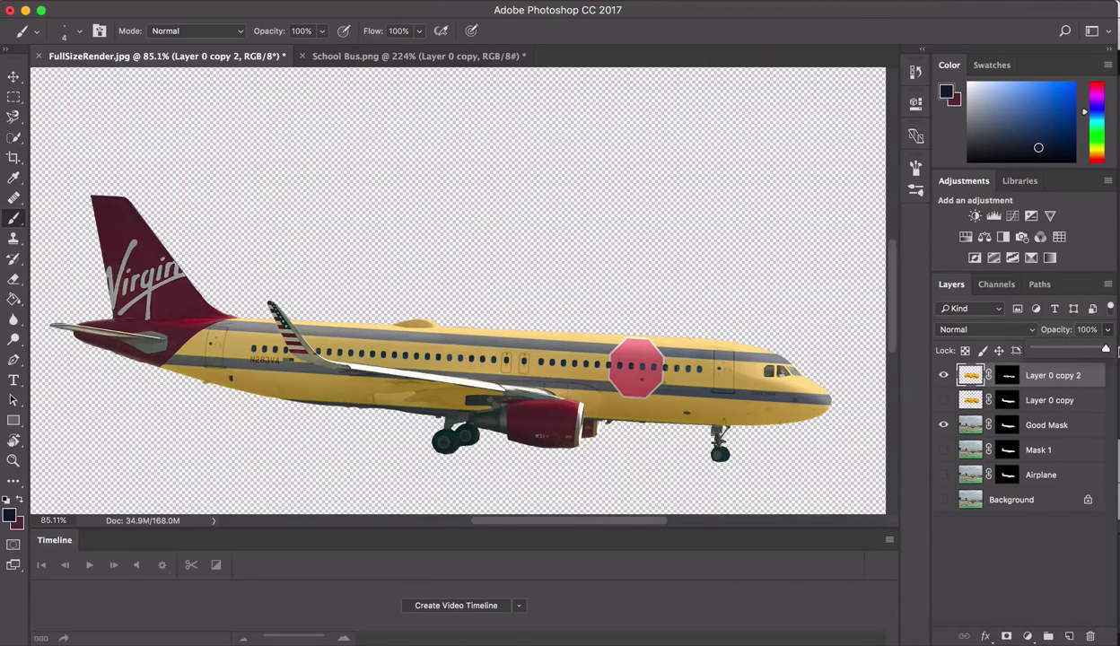
pyautogui.moveTo(1048, 348); pyautogui.dragTo(1116, 348)
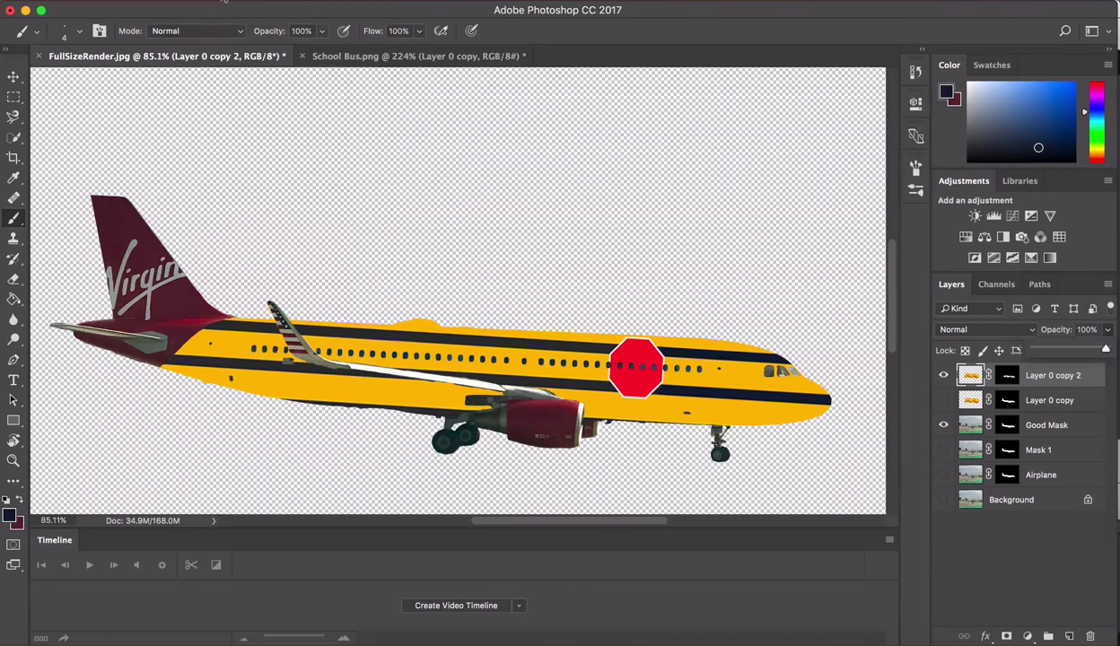
# Use Replace Color on Layer 0 copy 2 to change the stop sign's bright red to dark red 6c2021.
pyautogui.click(224, 1)
pyautogui.click(225, 1)
pyautogui.click(224, 1)
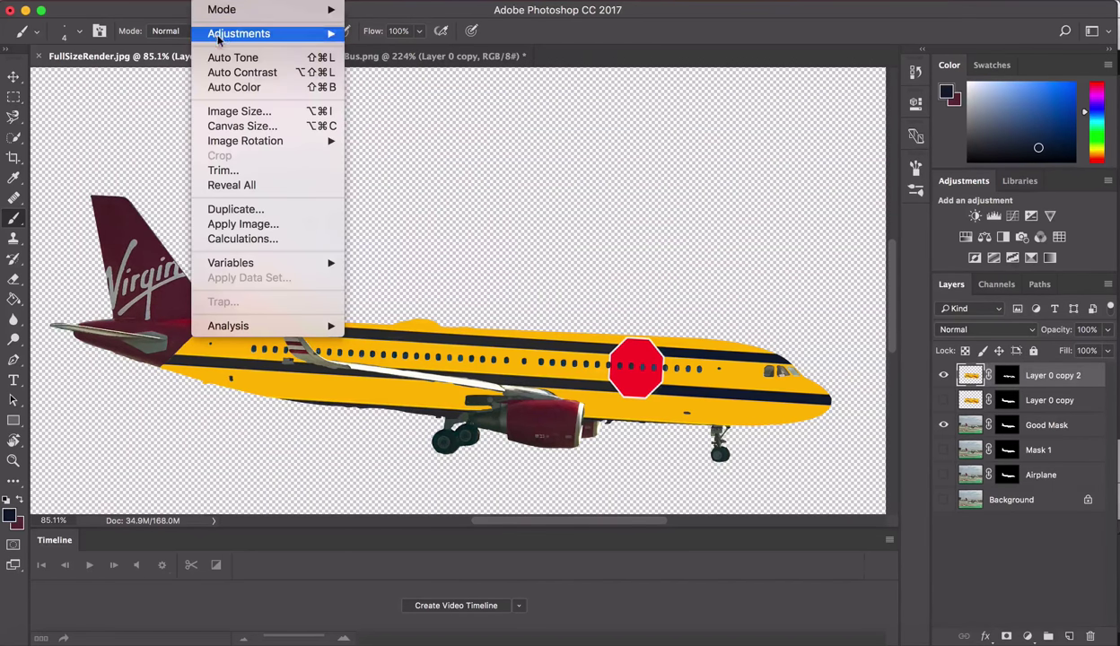
pyautogui.moveTo(218, 39)
pyautogui.click(402, 367)
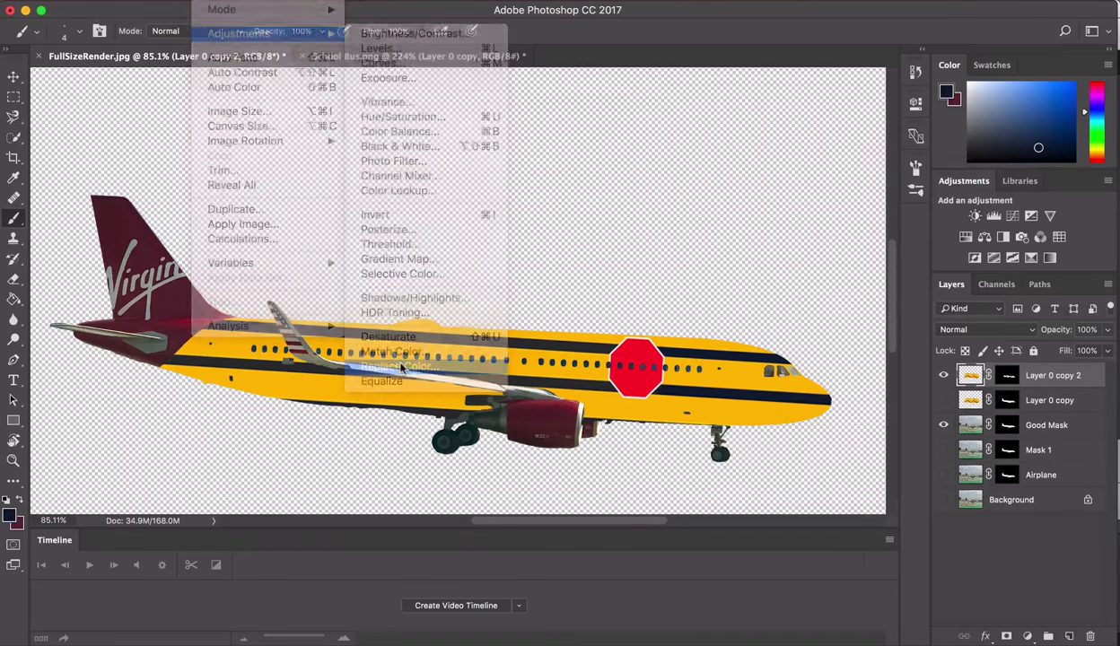
pyautogui.click(638, 341)
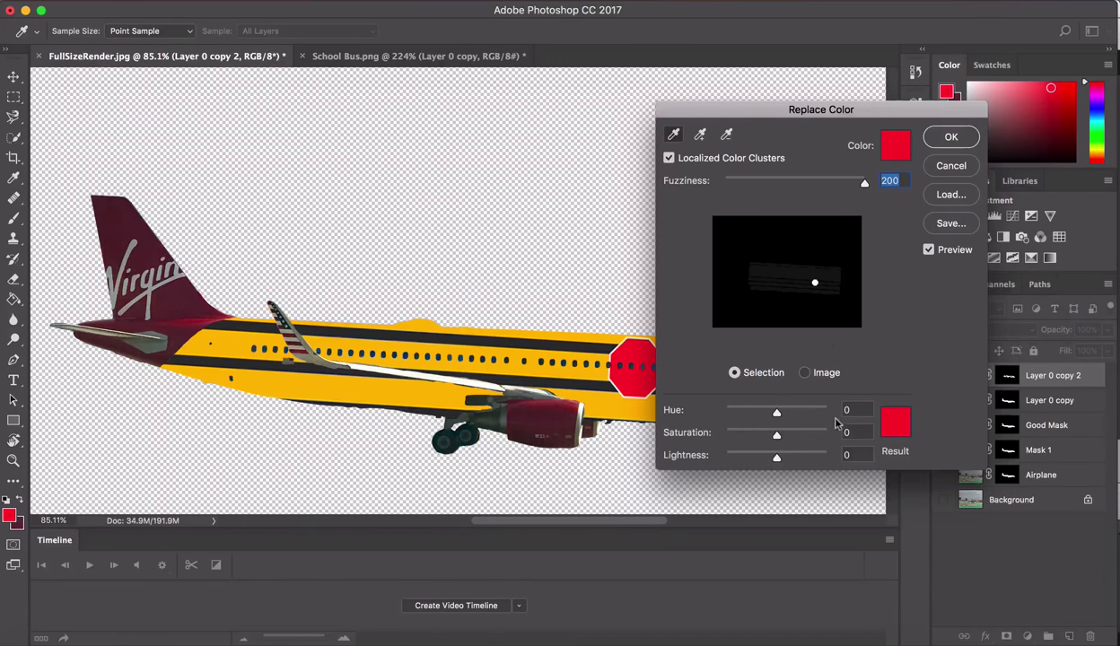
pyautogui.click(893, 426)
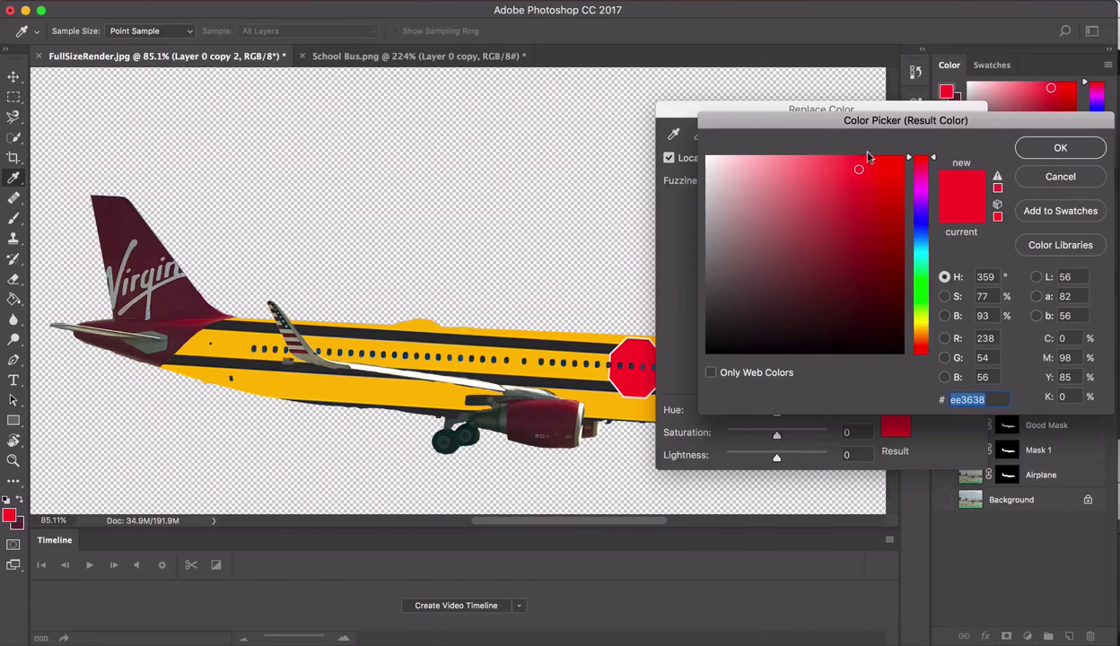
pyautogui.click(859, 187)
pyautogui.moveTo(859, 188)
pyautogui.mouseDown()
pyautogui.moveTo(863, 213)
pyautogui.moveTo(849, 223)
pyautogui.mouseUp()
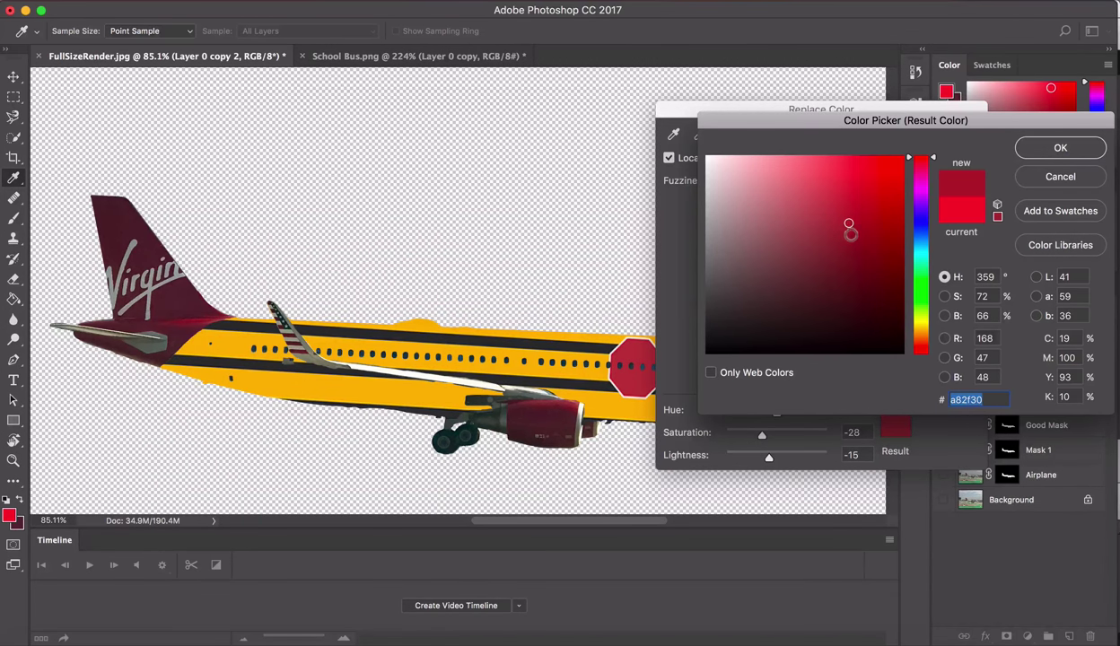
pyautogui.moveTo(847, 230); pyautogui.dragTo(845, 269)
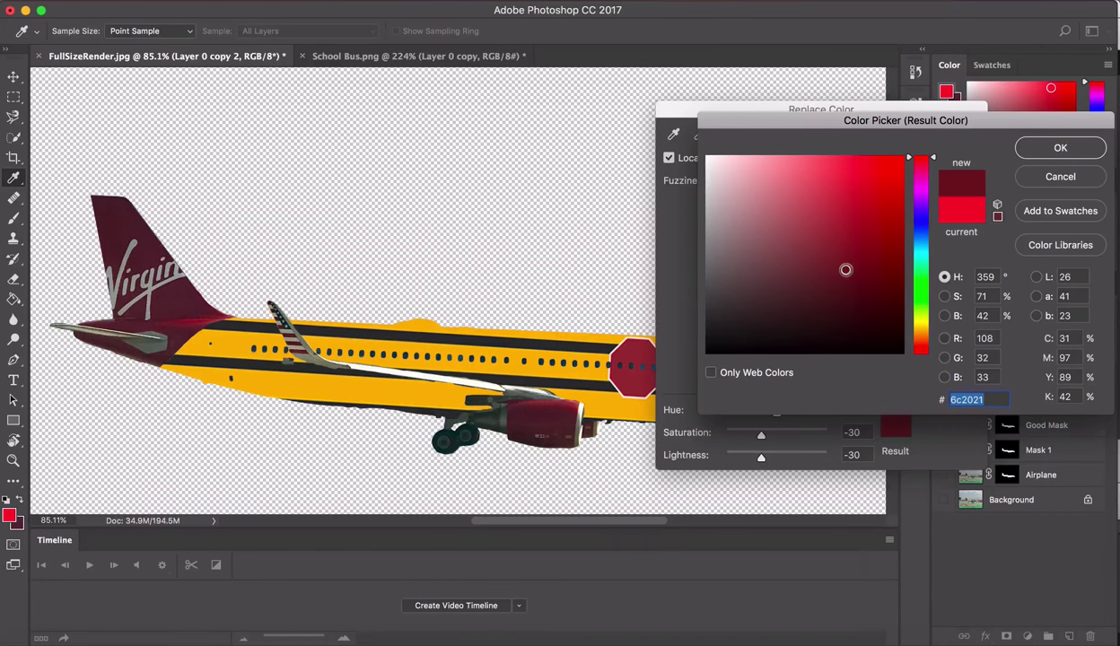
pyautogui.click(1032, 149)
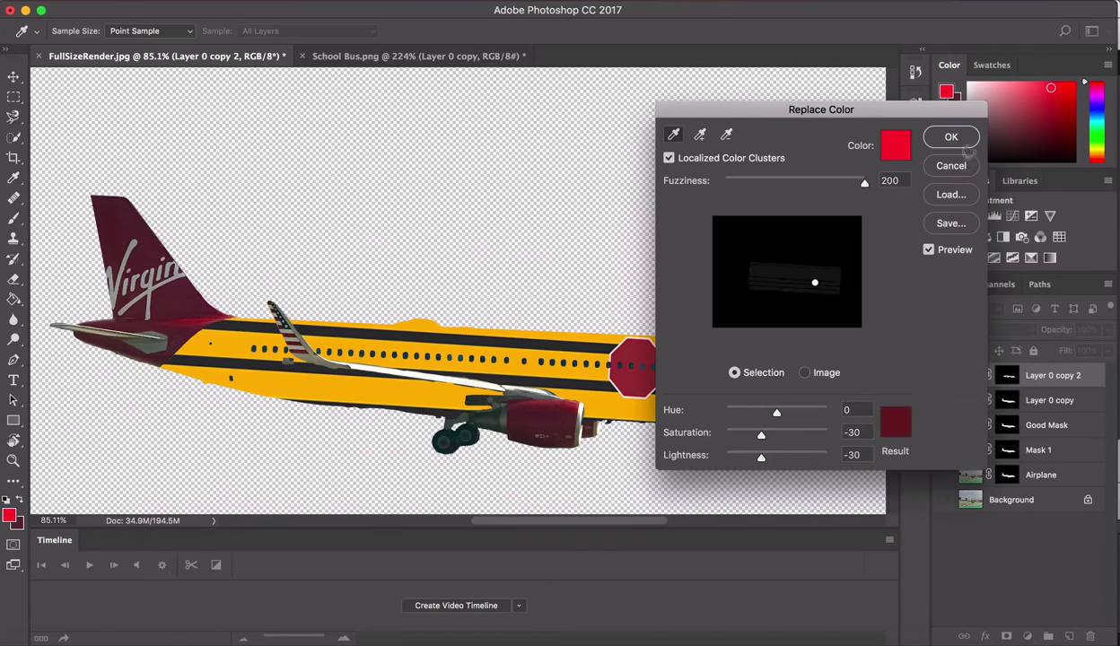
pyautogui.click(945, 140)
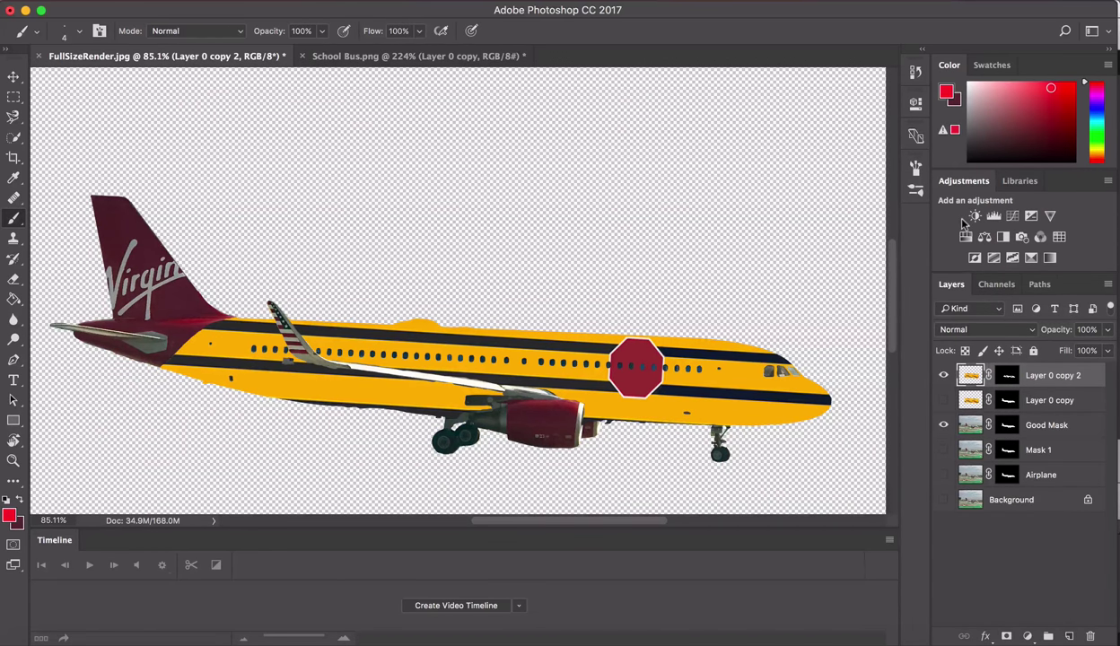
# Lower Layer 0 copy 2's opacity to 45%, duplicate the layer and hide the duplicate.
pyautogui.click(1107, 329)
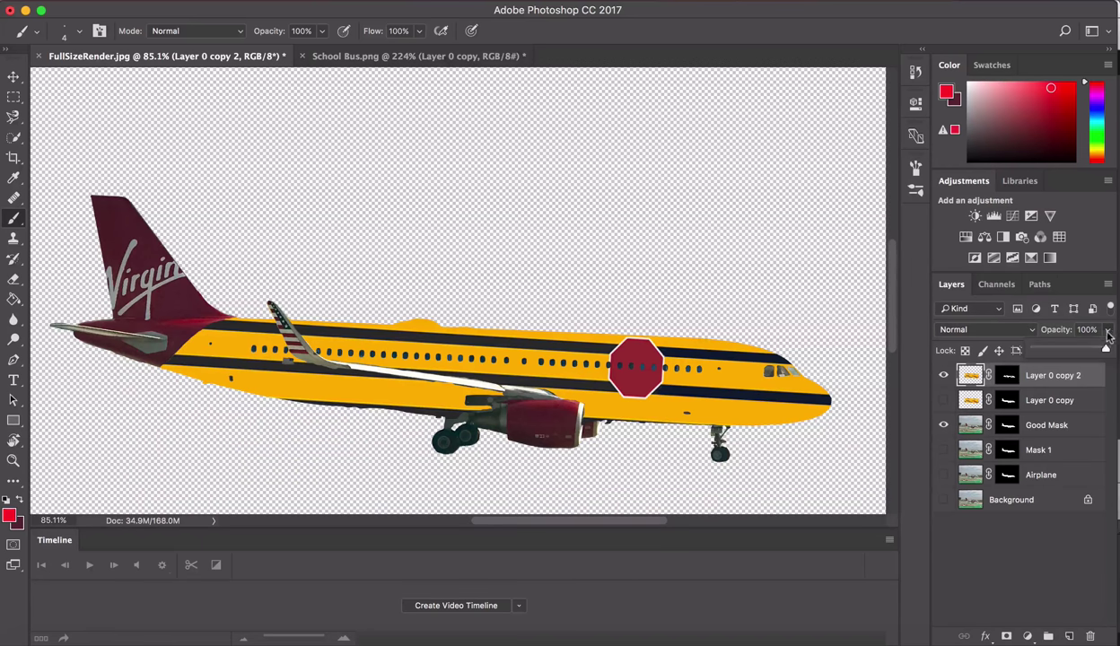
pyautogui.moveTo(1107, 349); pyautogui.dragTo(1066, 350)
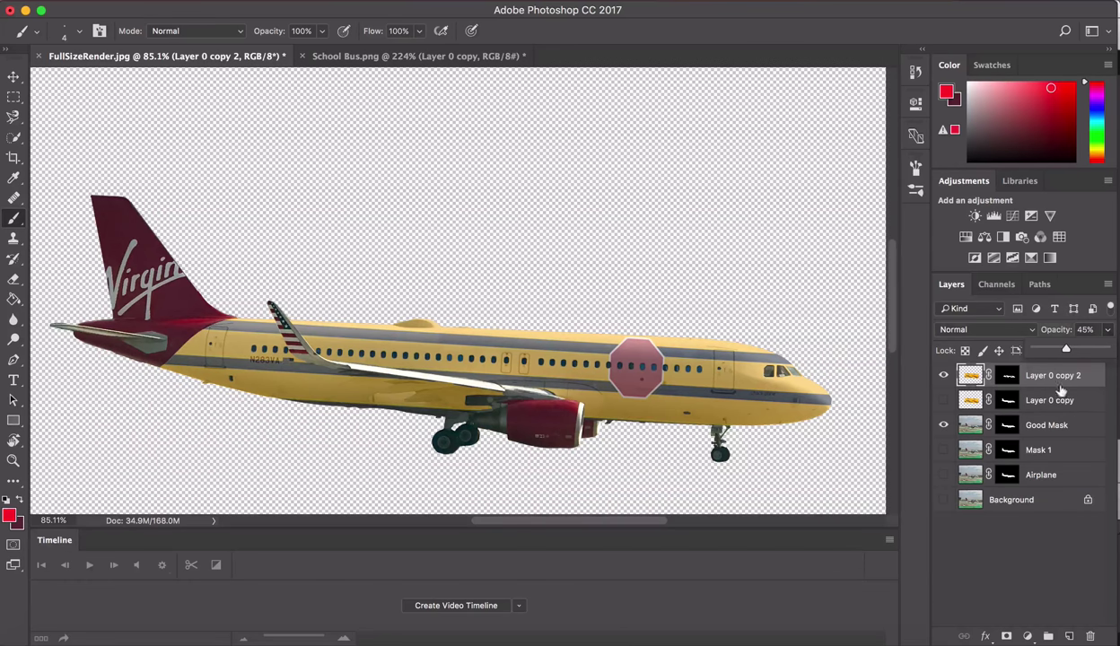
pyautogui.click(1055, 377)
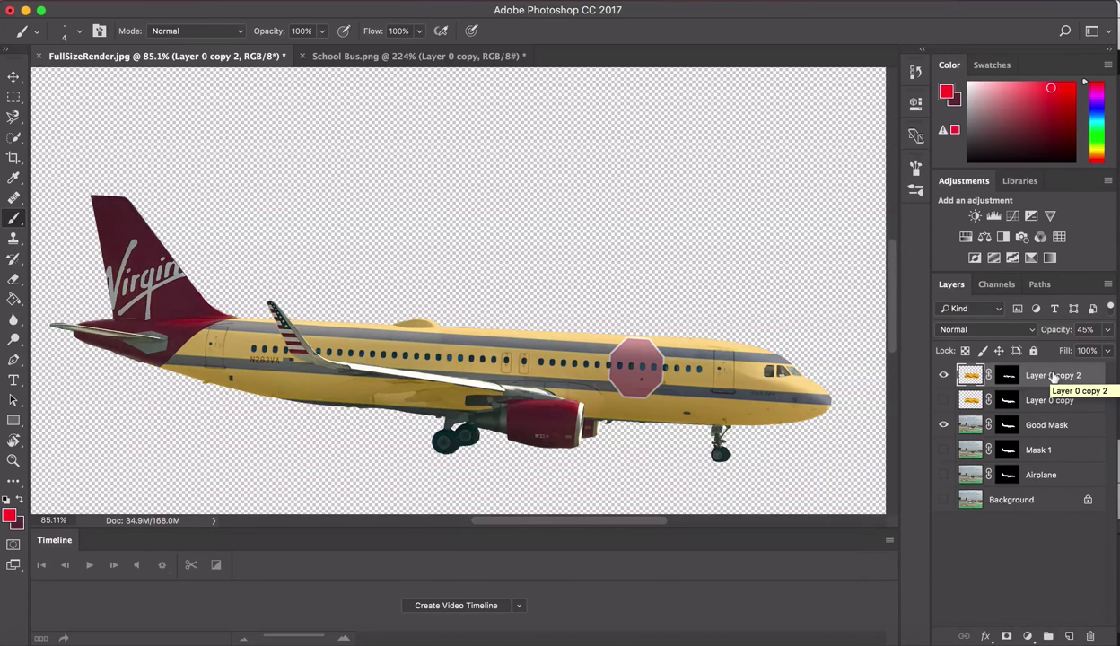
pyautogui.press('super+j')
pyautogui.click(944, 377)
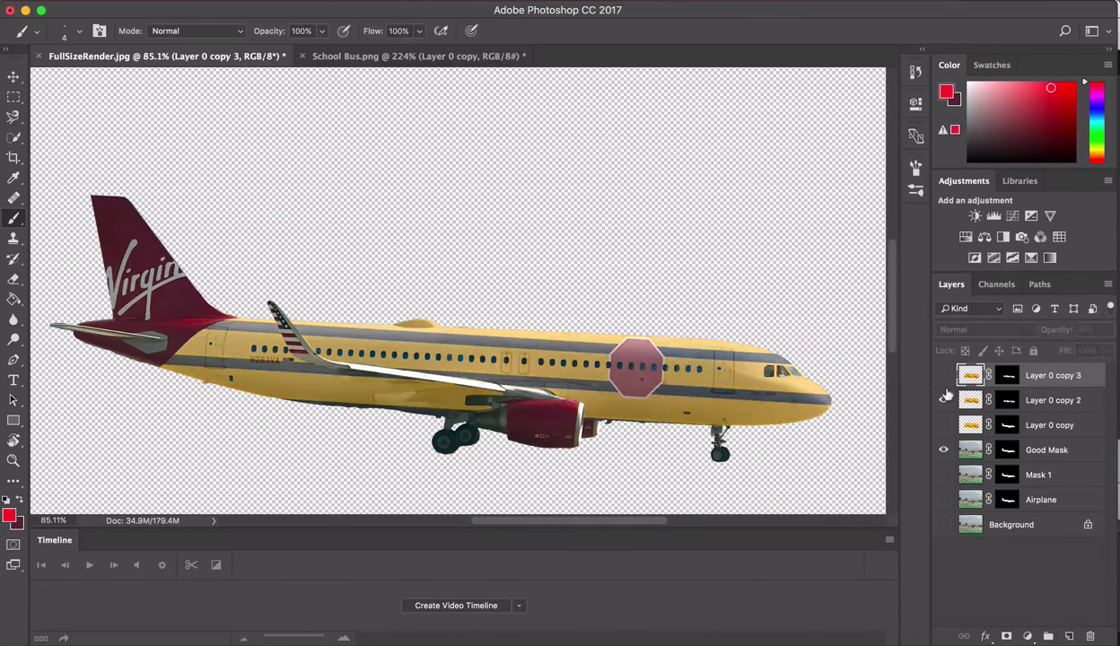
# Raise Layer 0 copy 2's opacity to 100% and turn its livery white with Levels, setting the output black level to 255.
pyautogui.click(1010, 400)
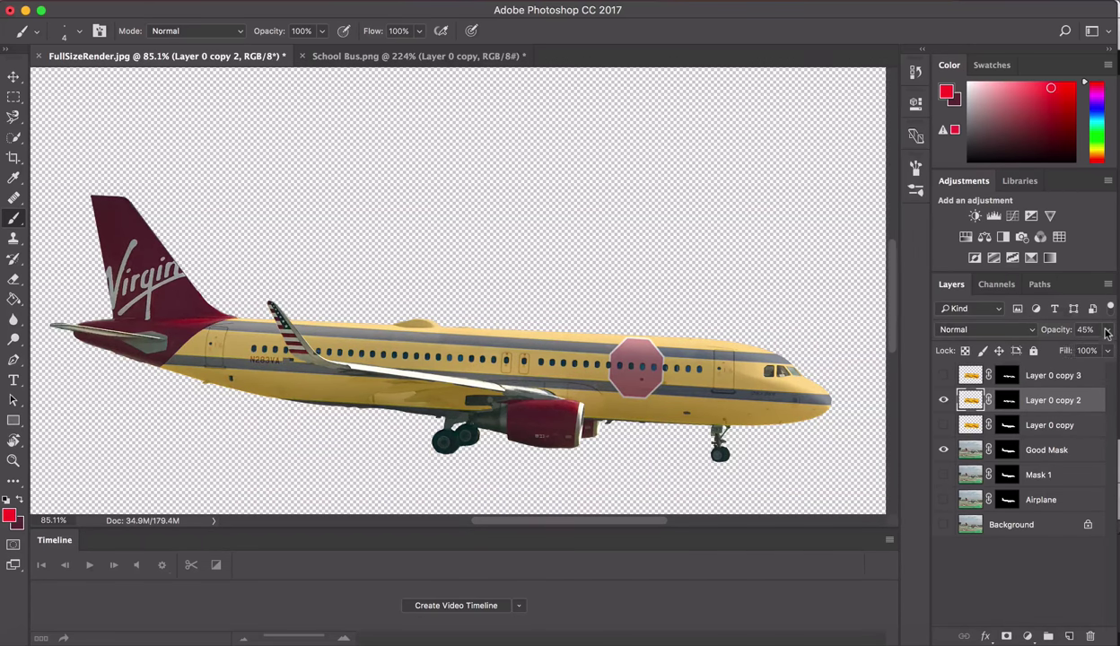
pyautogui.moveTo(1077, 326); pyautogui.dragTo(1066, 344)
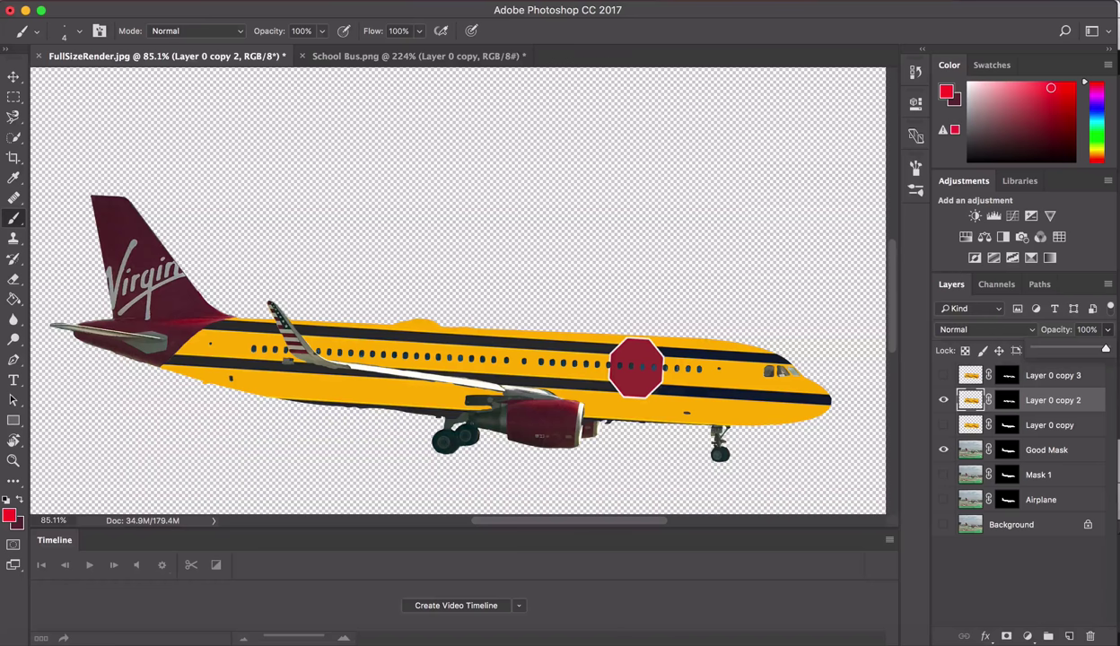
pyautogui.click(235, 4)
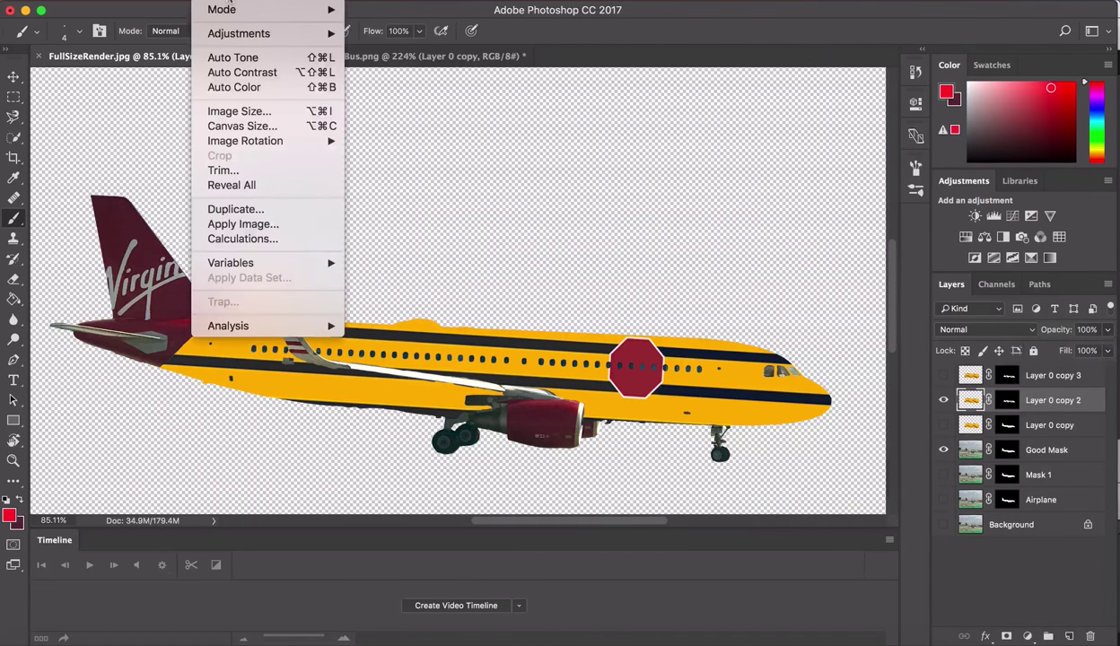
pyautogui.moveTo(269, 33)
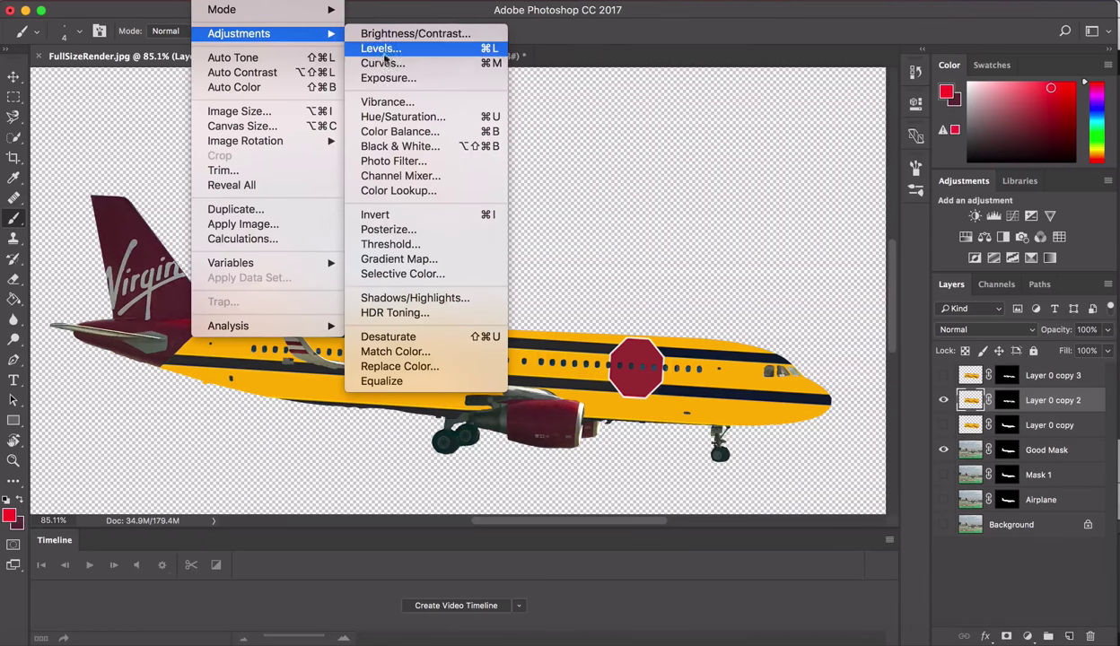
pyautogui.click(380, 48)
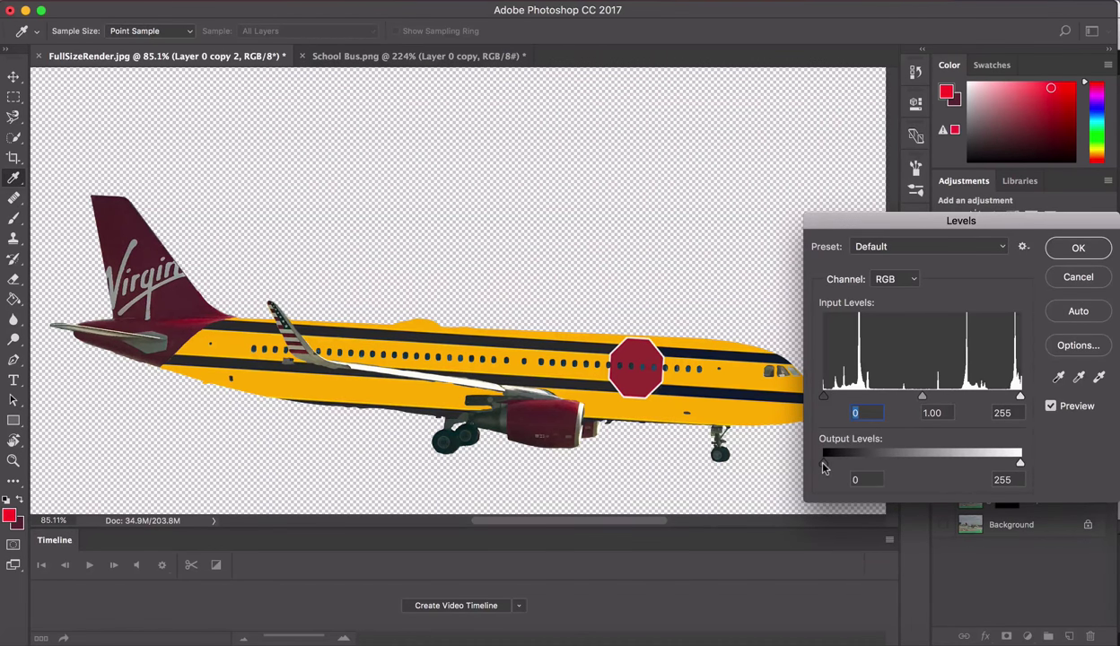
pyautogui.moveTo(824, 467); pyautogui.dragTo(1021, 465)
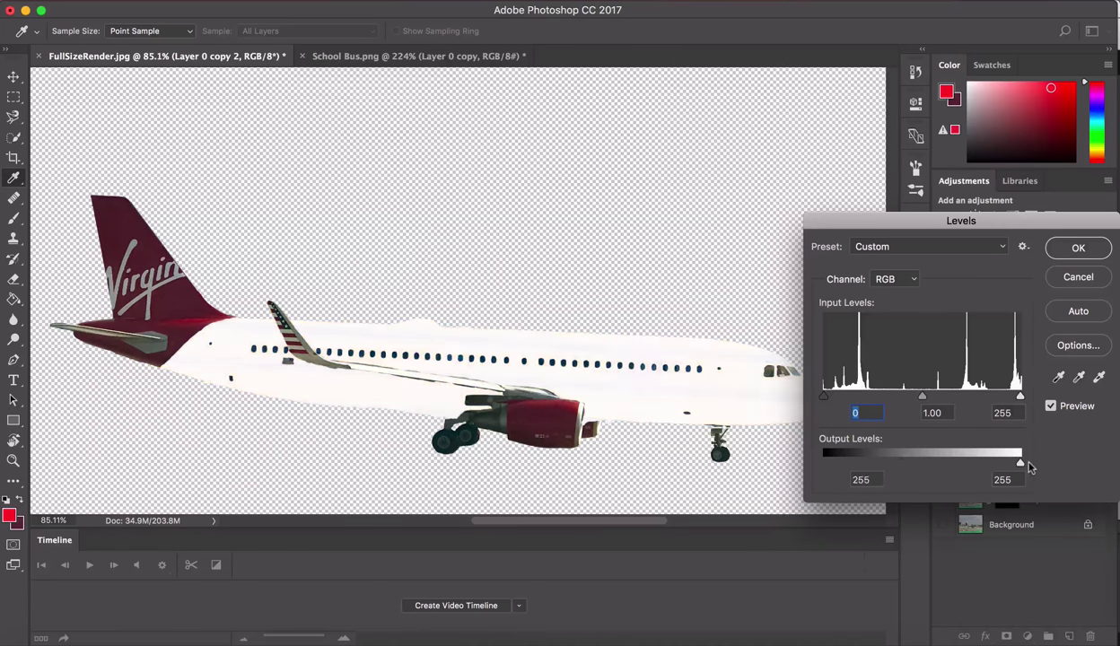
pyautogui.click(1079, 248)
# Set the whitened Layer 0 copy 2's blend mode to Saturation.
pyautogui.click(1009, 333)
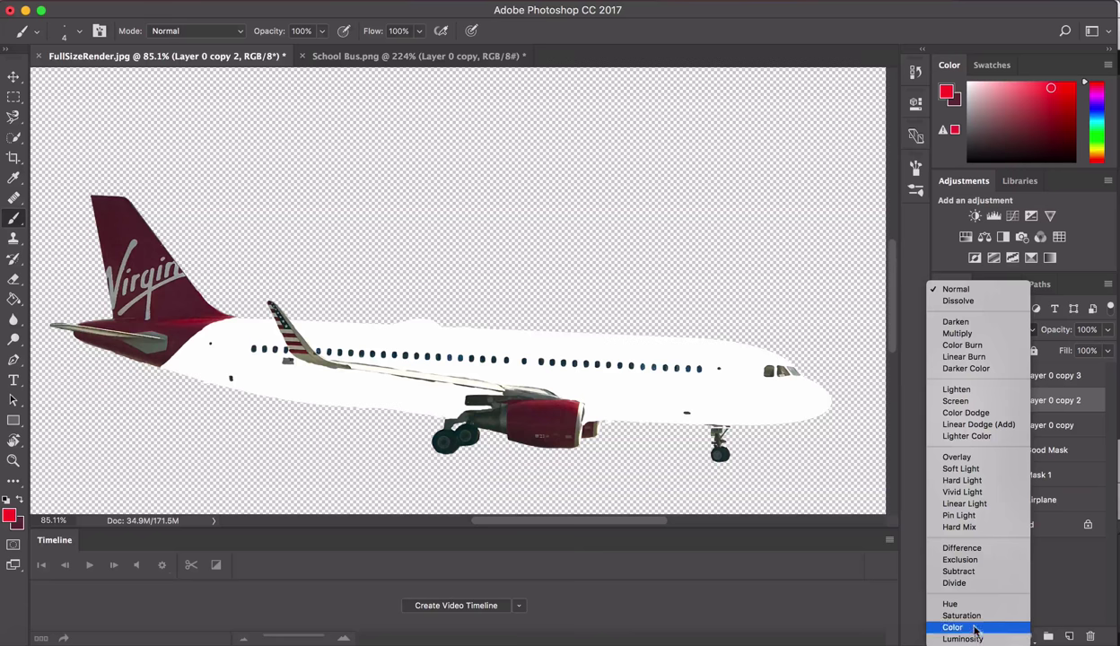
pyautogui.click(951, 614)
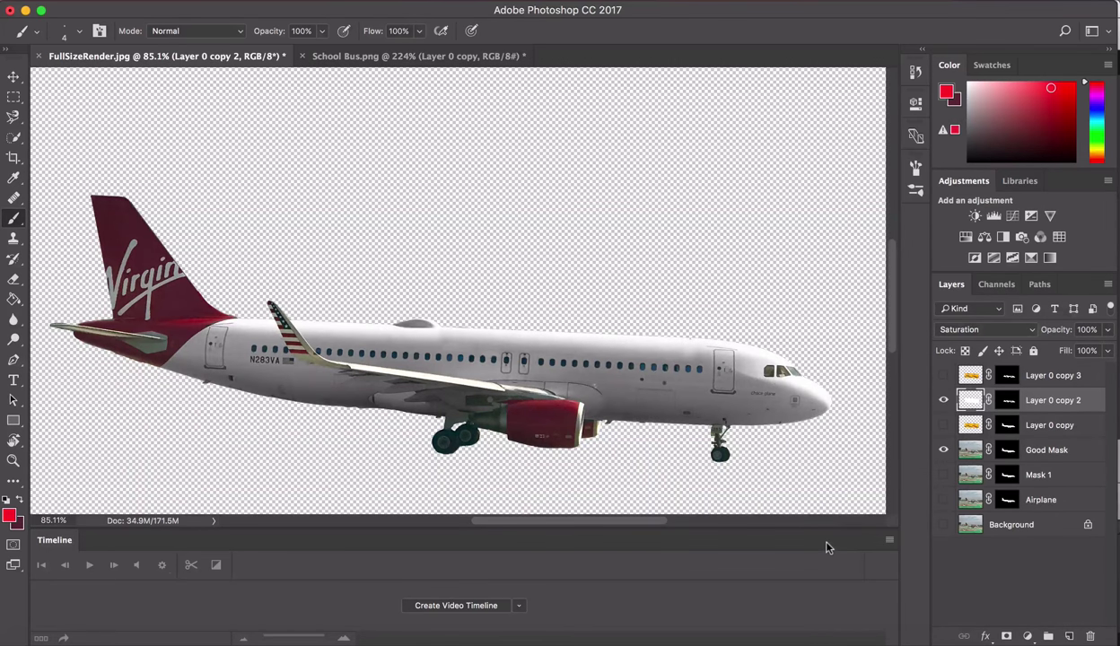
# Show Layer 0 copy 3 and raise its opacity to 100%.
pyautogui.click(943, 377)
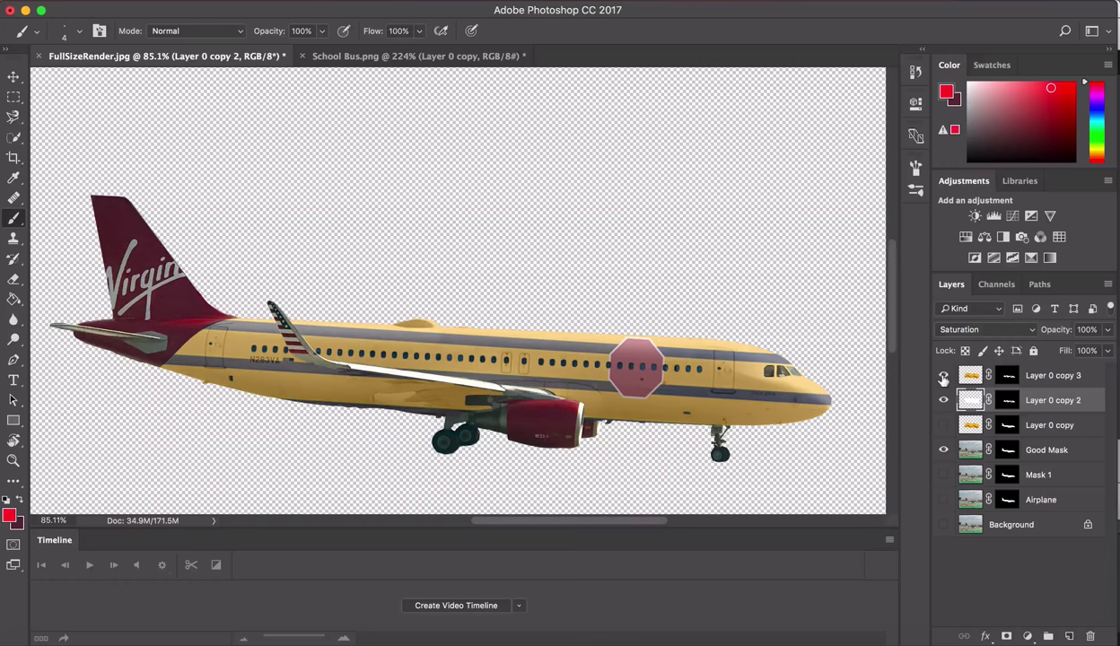
pyautogui.click(1035, 383)
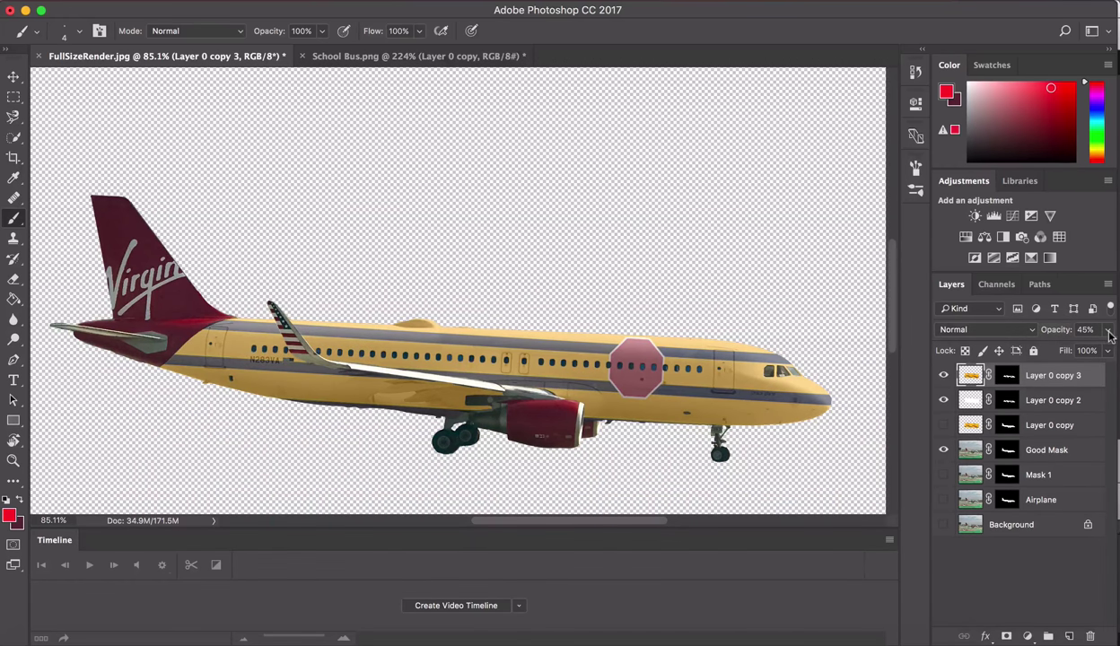
pyautogui.moveTo(1083, 330); pyautogui.dragTo(1117, 353)
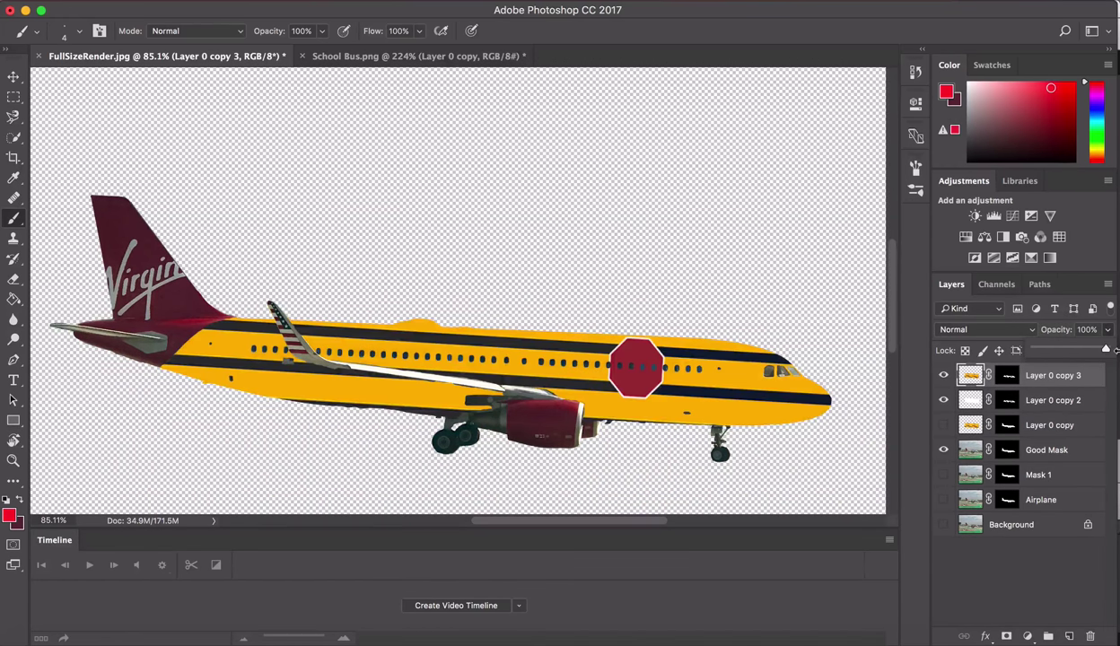
# Set Layer 0 copy 3's blend mode to Multiply and lower its fill to 77%.
pyautogui.click(989, 331)
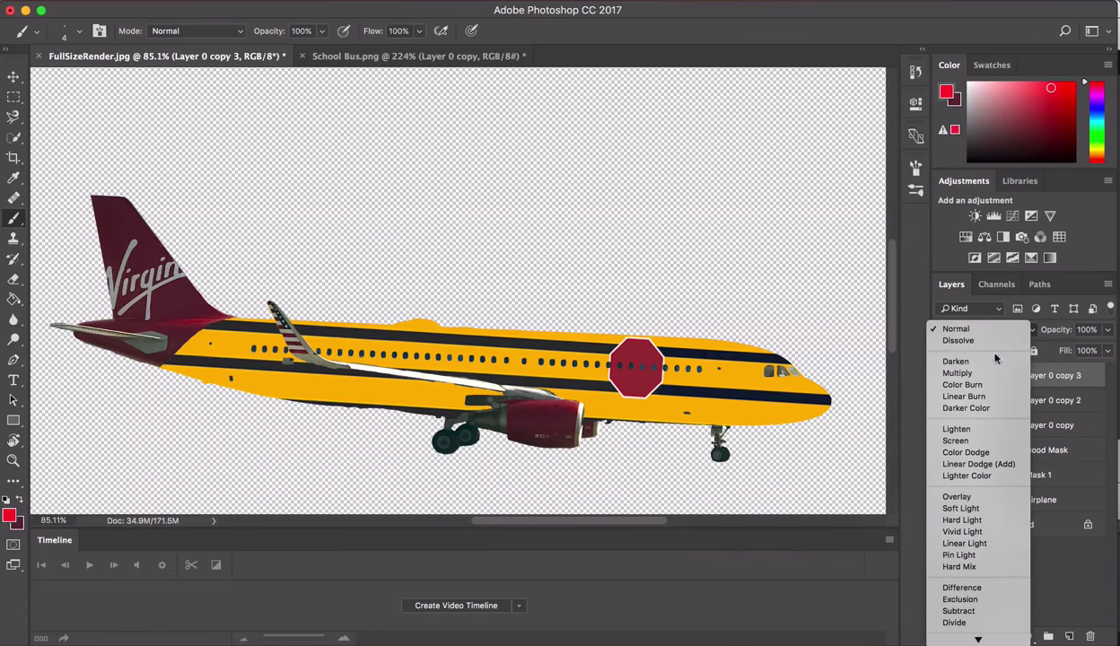
pyautogui.click(958, 372)
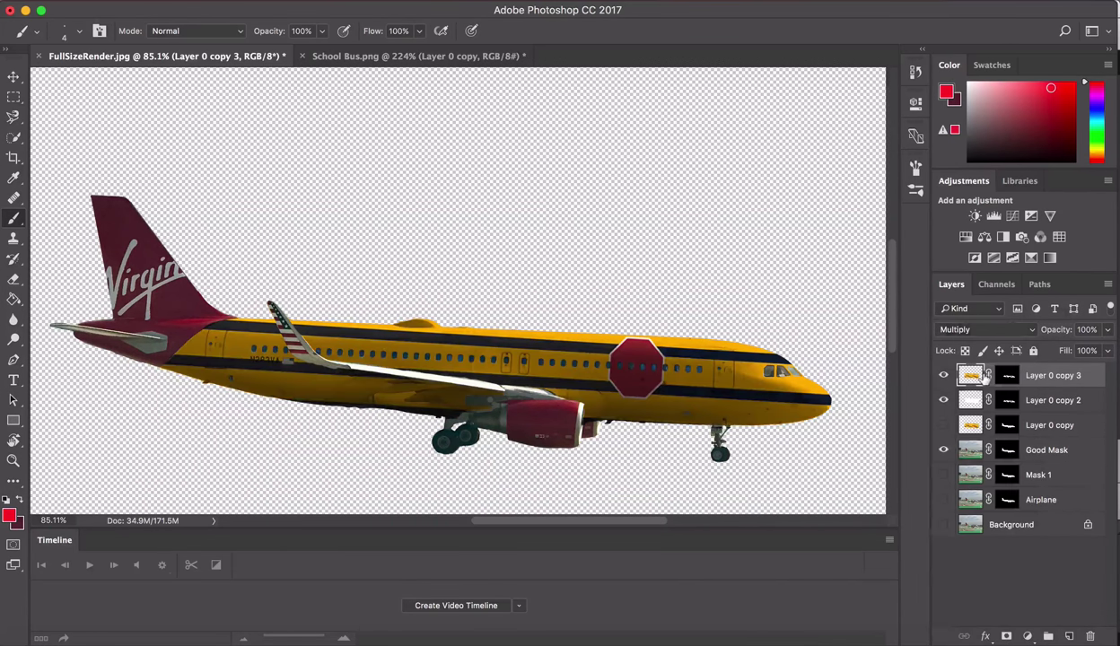
pyautogui.click(1107, 351)
pyautogui.moveTo(1106, 368)
pyautogui.mouseDown()
pyautogui.moveTo(1076, 368)
pyautogui.moveTo(1092, 373)
pyautogui.mouseUp()
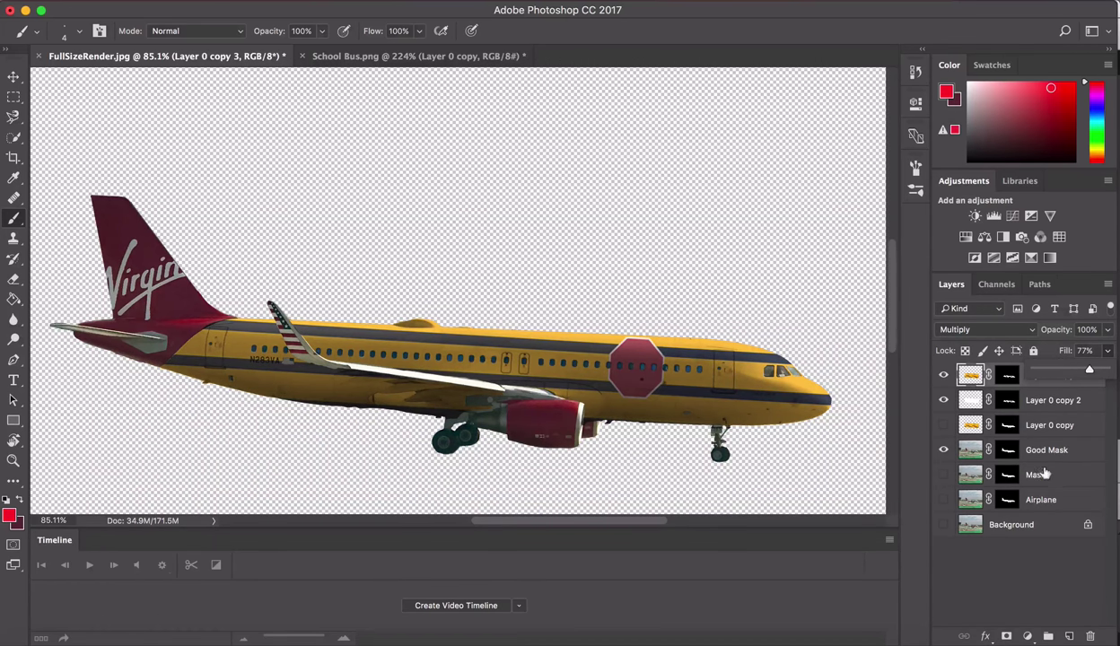
# Show the Background layer so the airplane sits in its original airport scene.
pyautogui.click(944, 528)
pyautogui.click(943, 527)
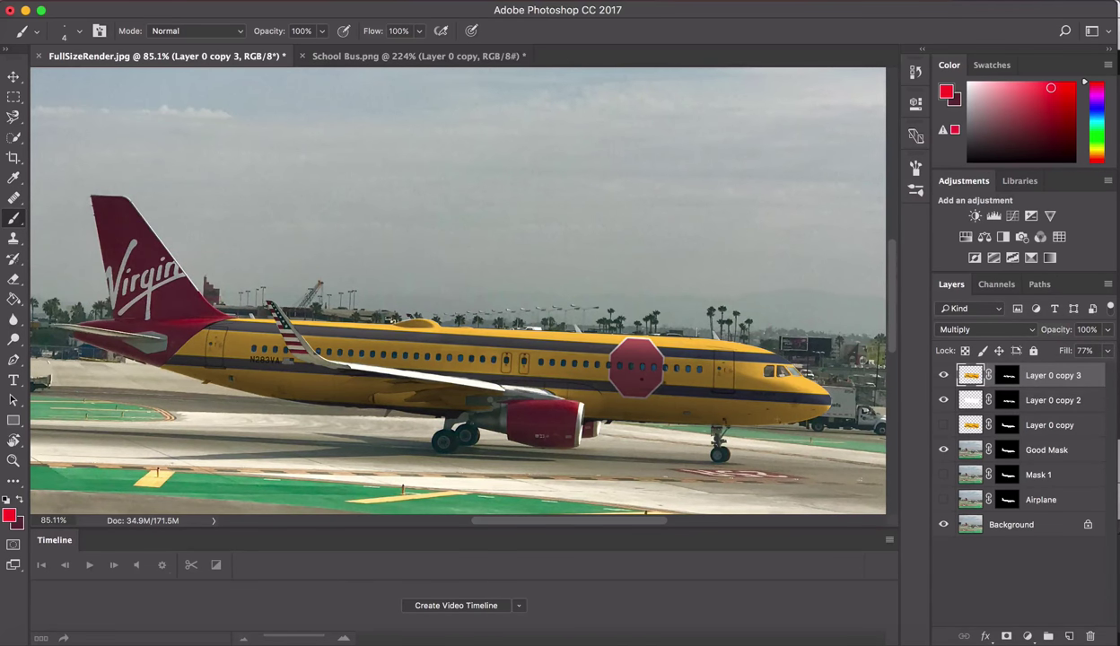
pyautogui.scroll(-5, 776, 420)
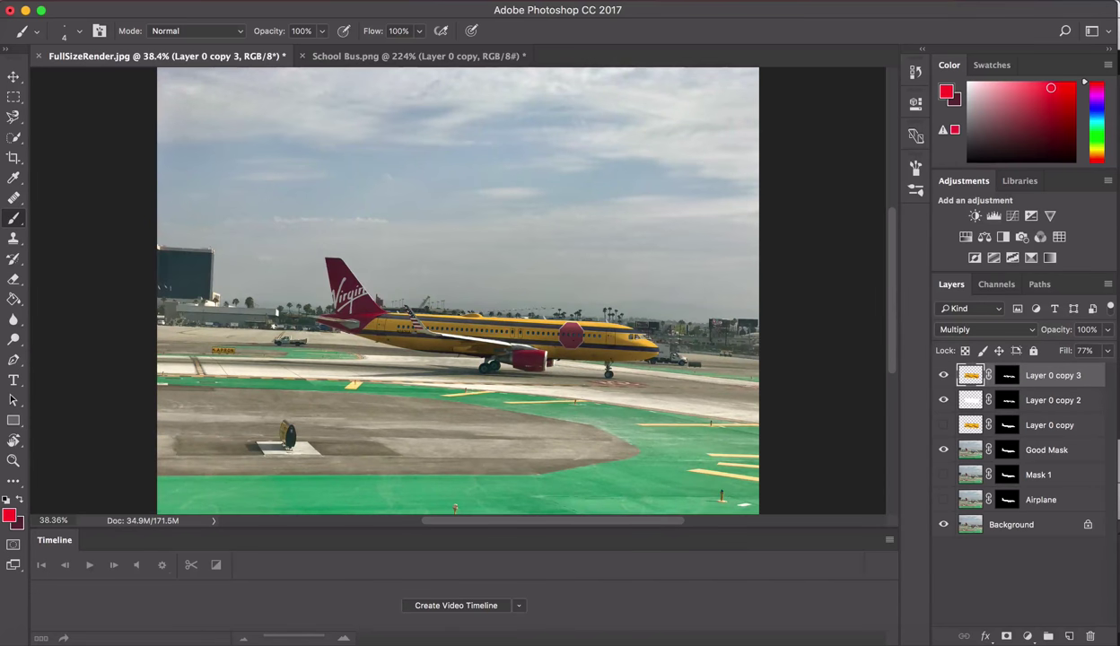
# Apply Auto Tone, Auto Contrast and Auto Color to Layer 0 copy 3.
pyautogui.click(256, 3)
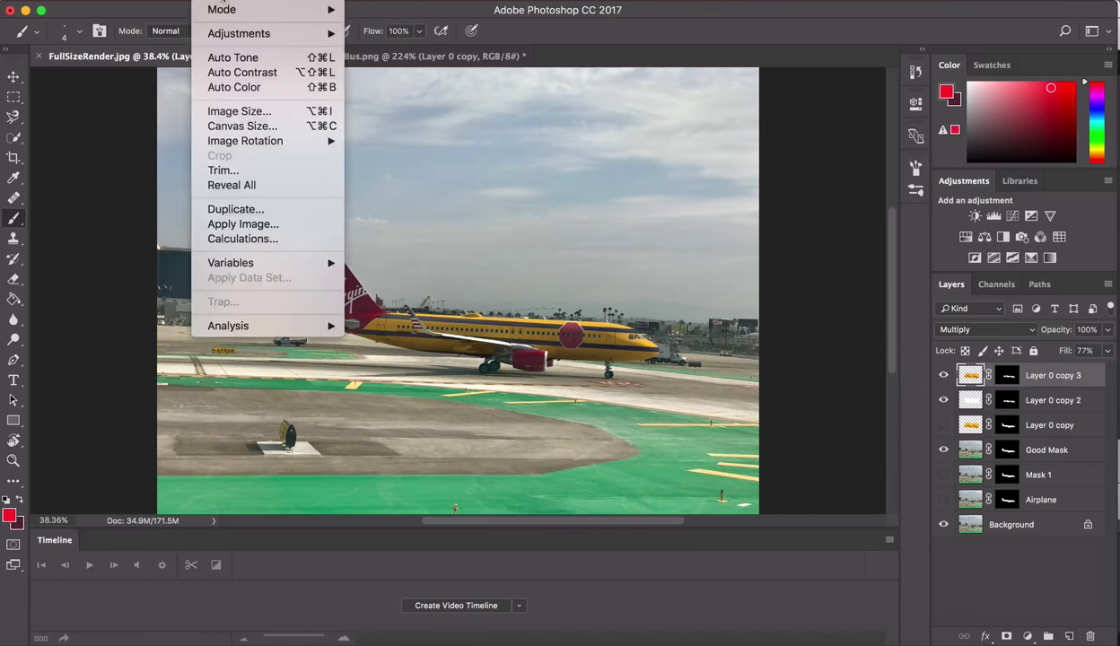
pyautogui.click(229, 56)
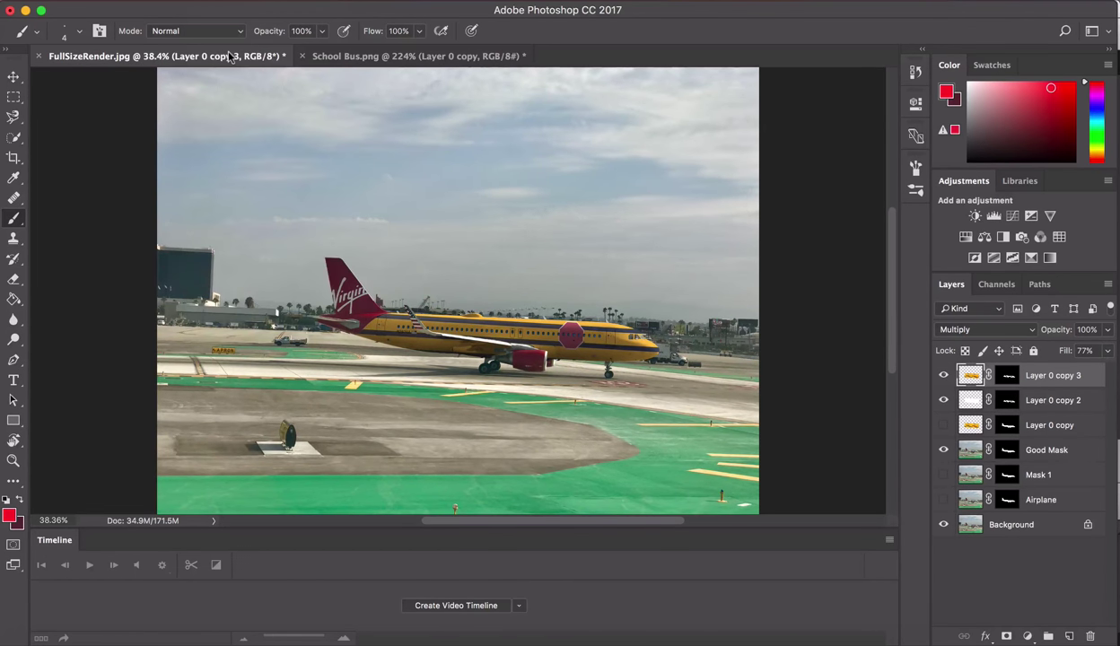
pyautogui.click(214, 4)
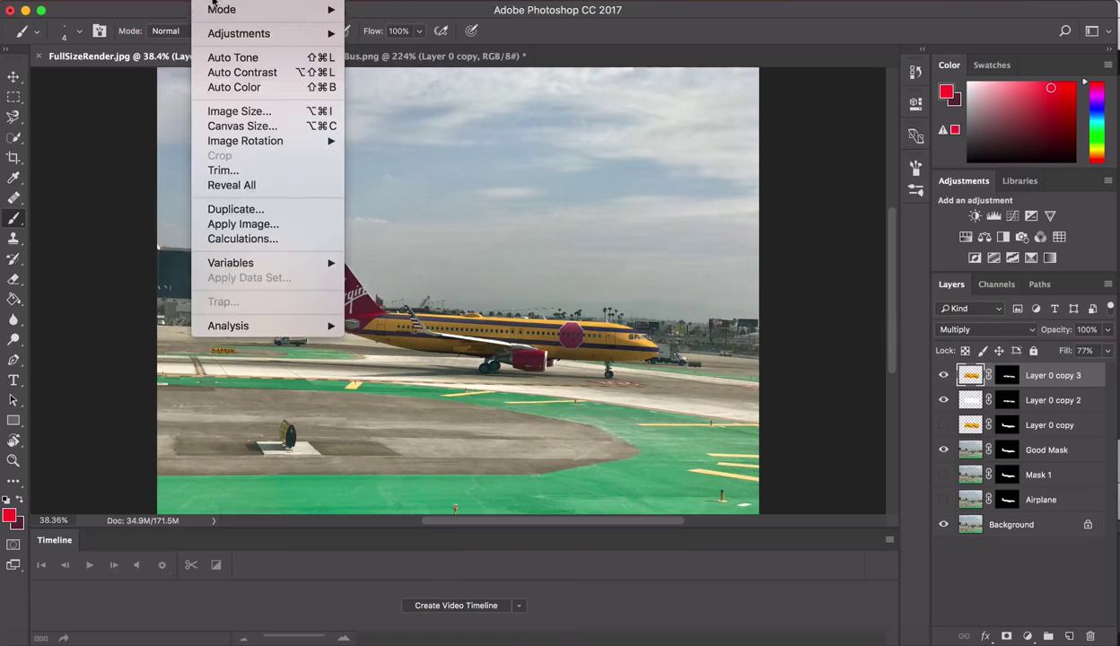
pyautogui.click(221, 74)
pyautogui.click(215, 4)
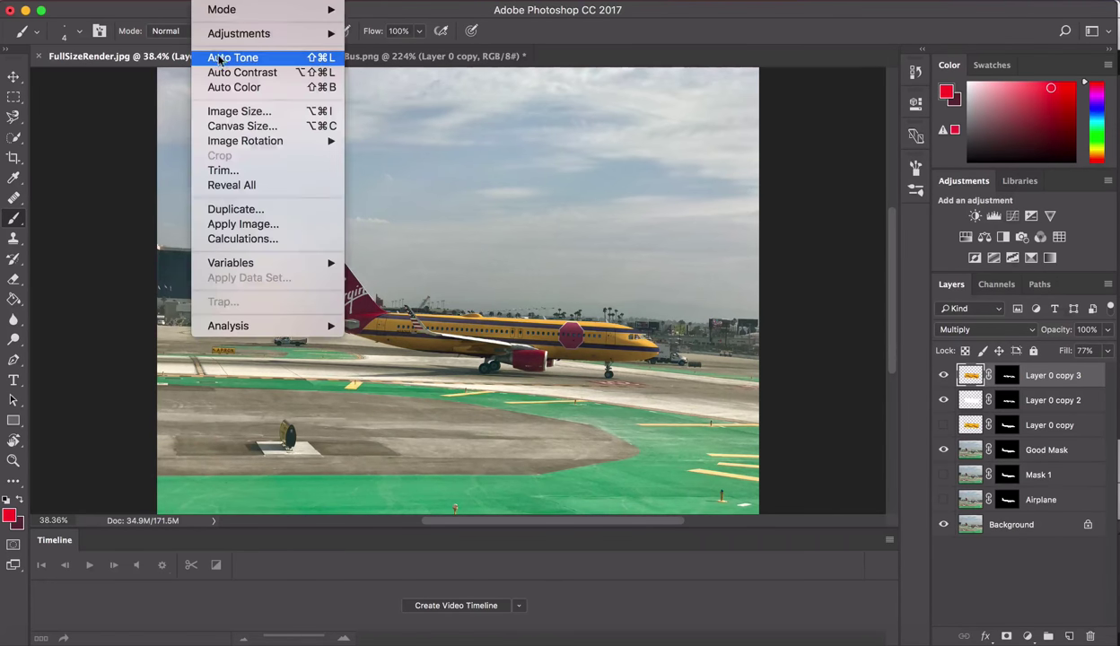
pyautogui.click(220, 83)
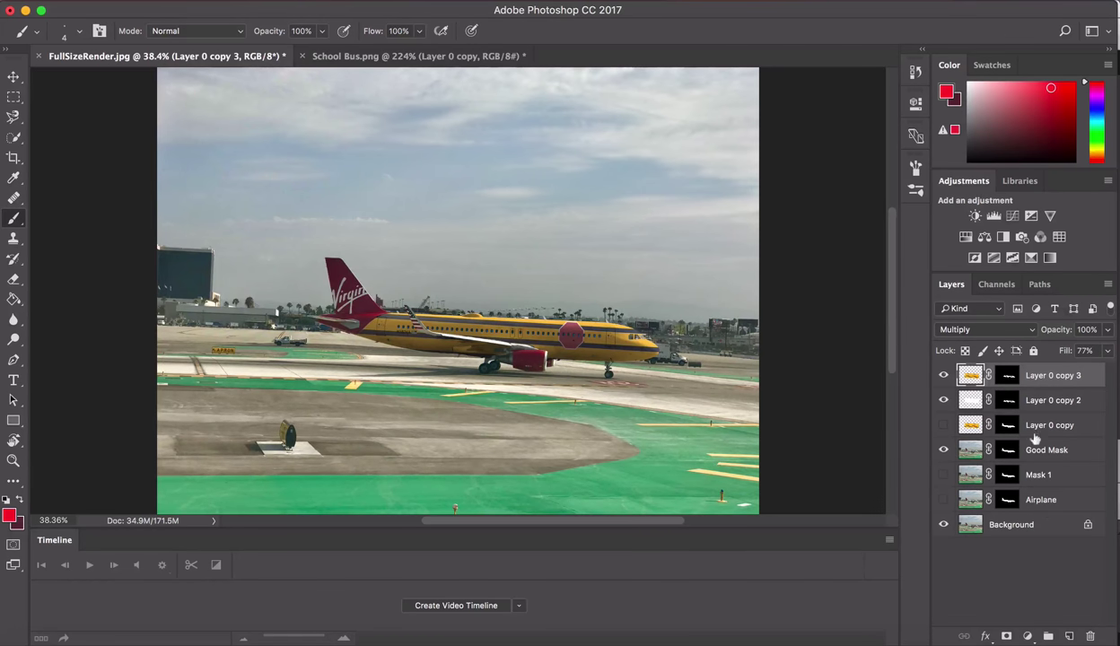
# Apply Auto Tone, Auto Contrast and Auto Color to the Background layer.
pyautogui.click(1041, 528)
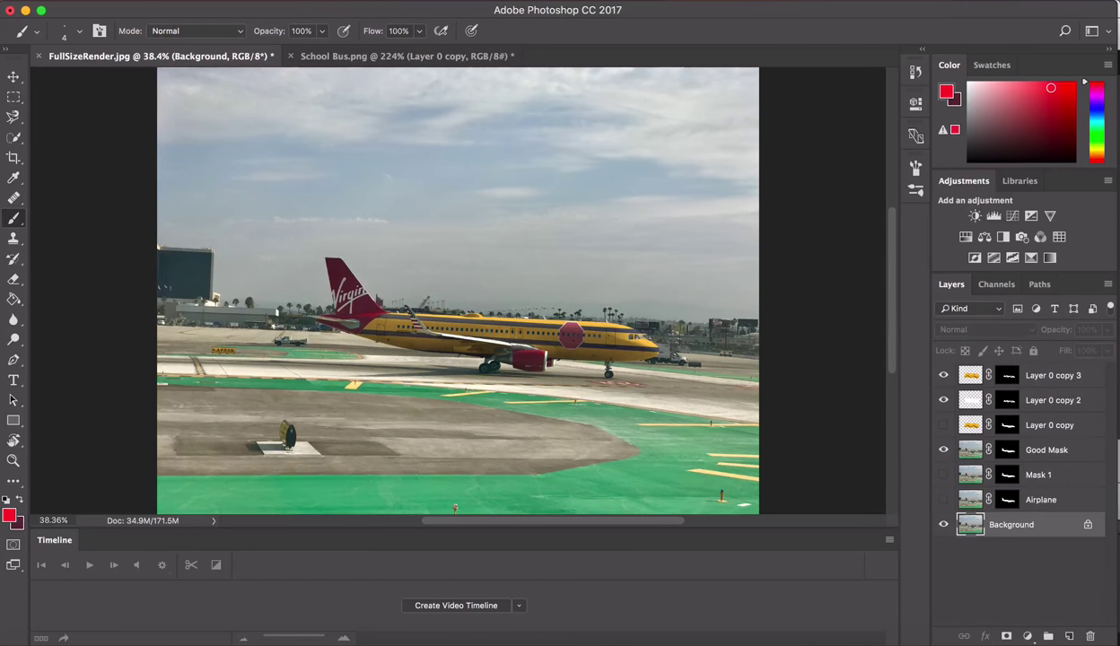
pyautogui.click(213, 8)
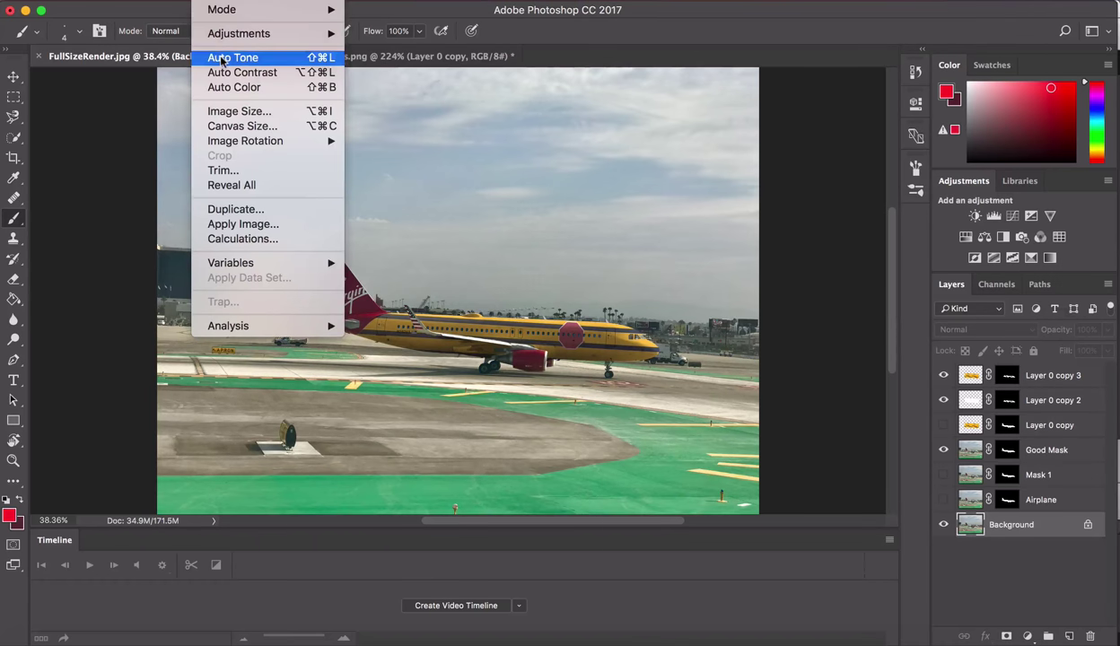
pyautogui.click(220, 57)
pyautogui.click(216, 9)
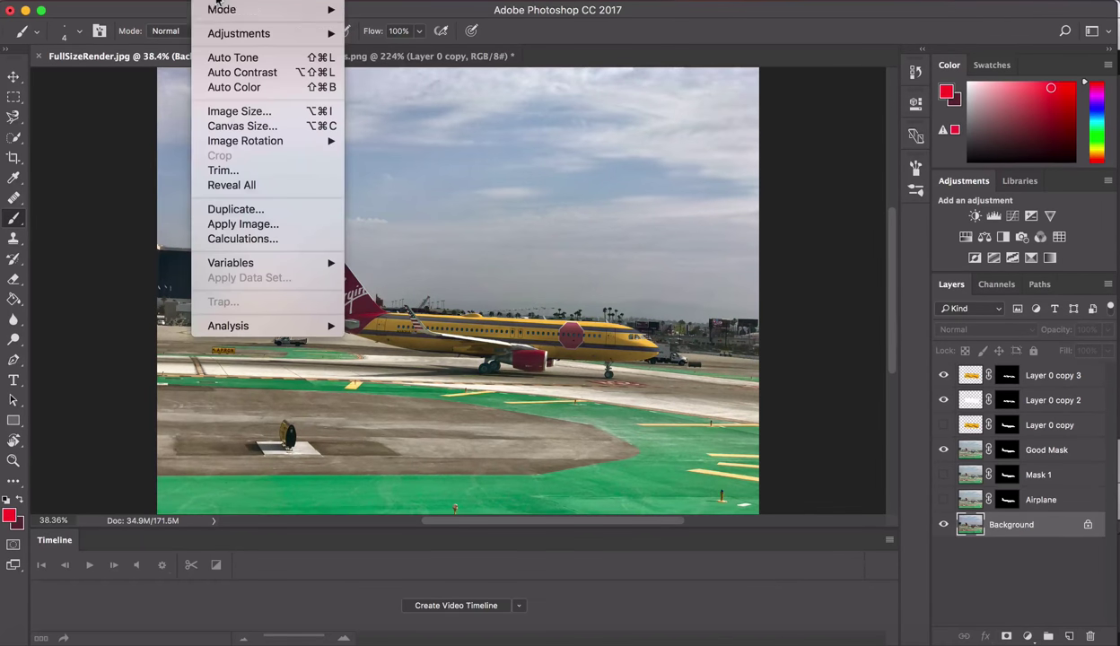
pyautogui.moveTo(223, 37)
pyautogui.click(230, 71)
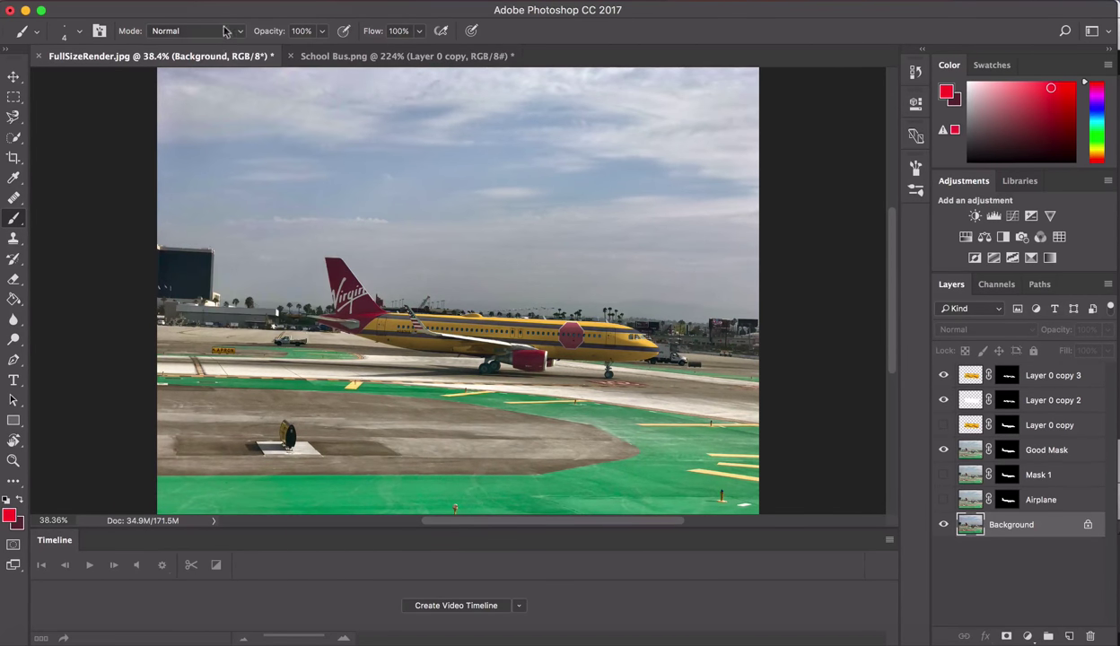
pyautogui.click(215, 4)
pyautogui.click(222, 86)
# Raise Layer 0 copy 3's fill to 84%.
pyautogui.click(1023, 375)
pyautogui.click(1108, 352)
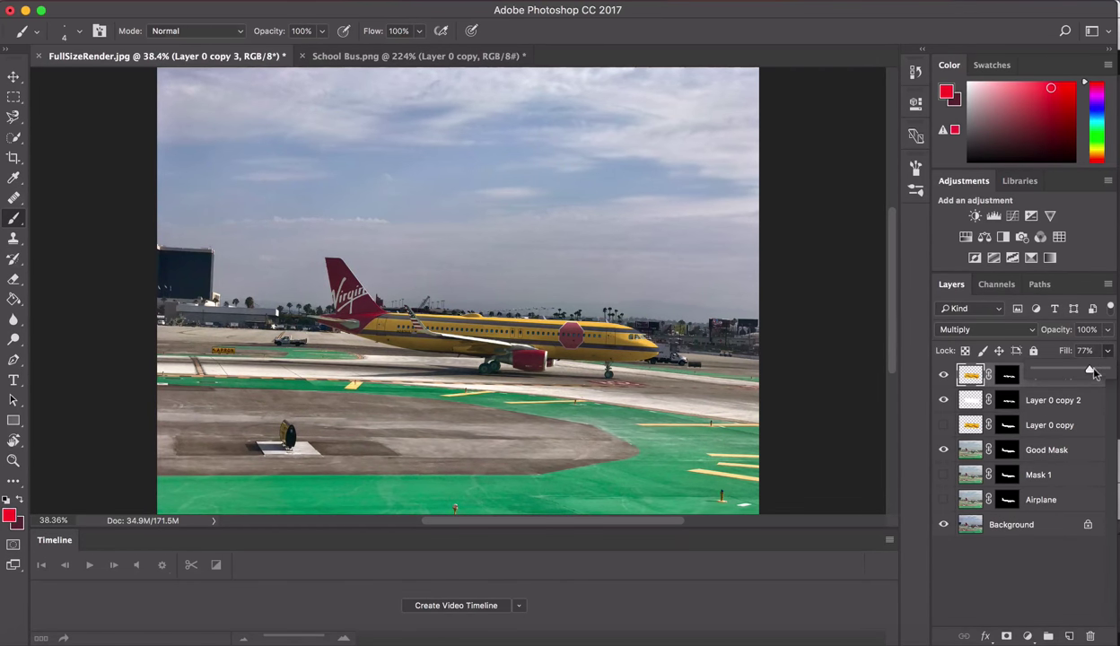
pyautogui.moveTo(1092, 375); pyautogui.dragTo(1095, 374)
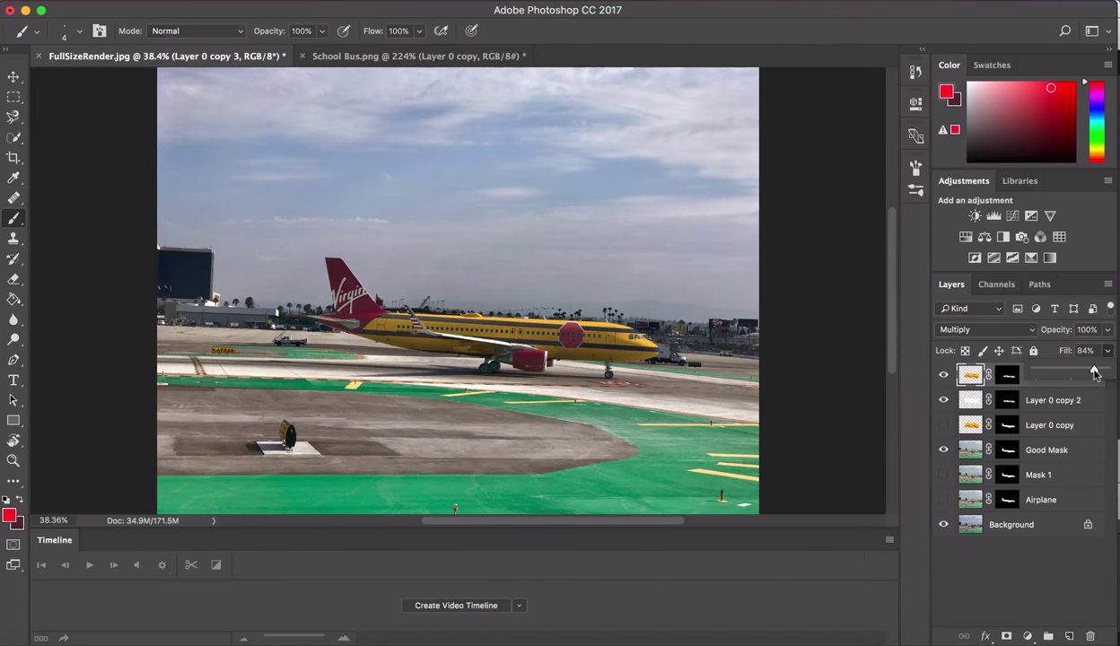